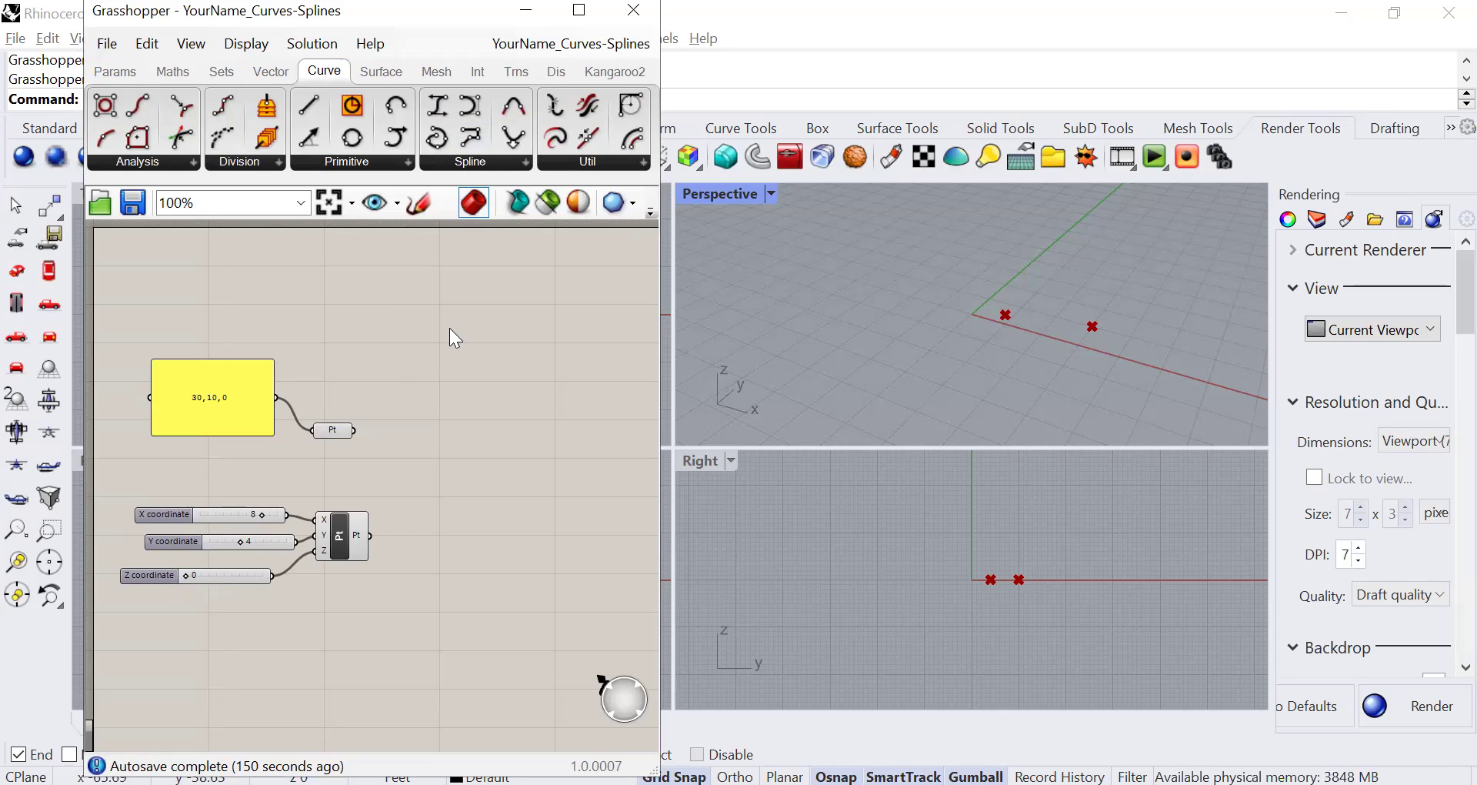
Step: Add a PolyLine component to the canvas beside the point components and reduce the height of the 30,10,0 panel
click(527, 163)
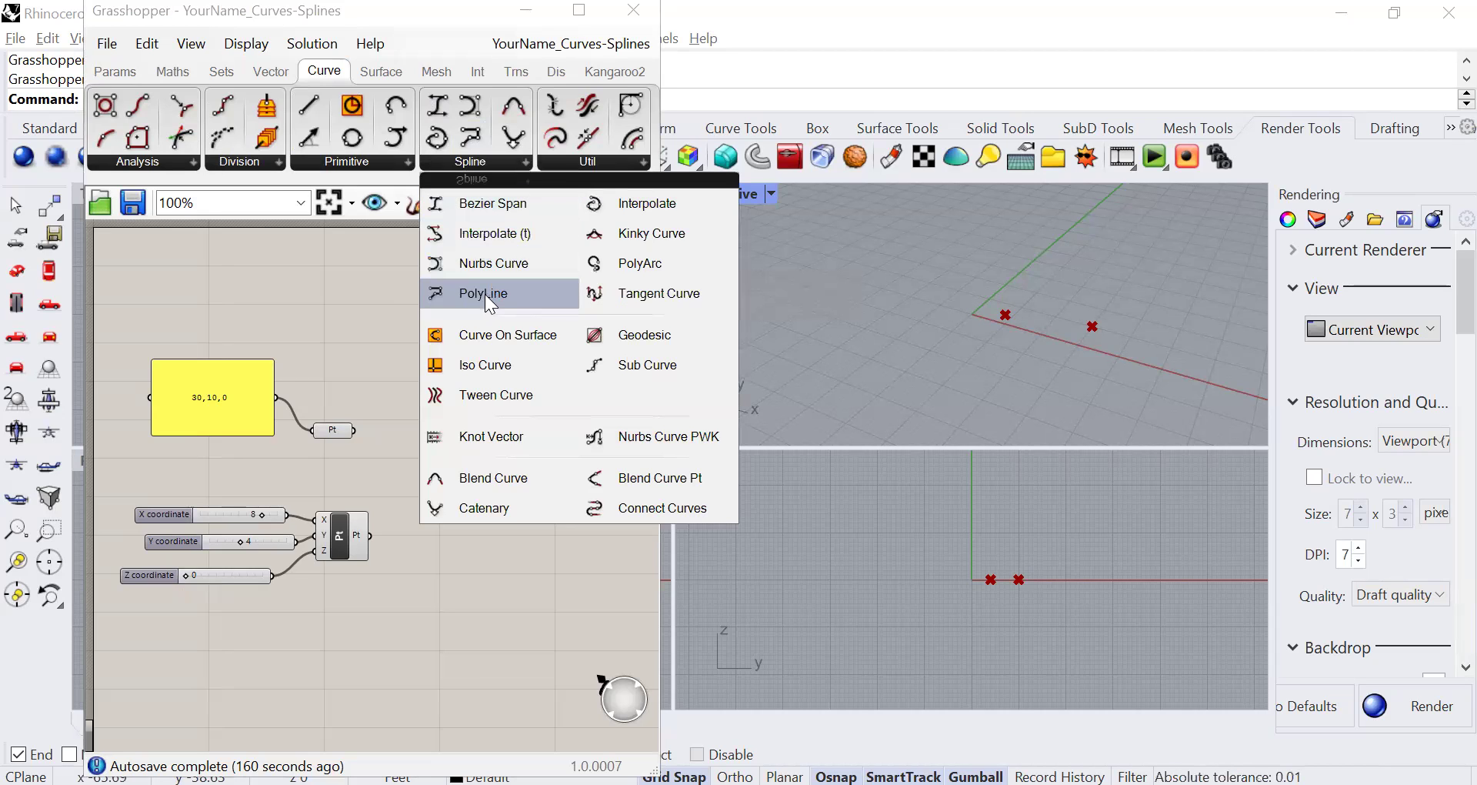
drag(485, 300, 486, 436)
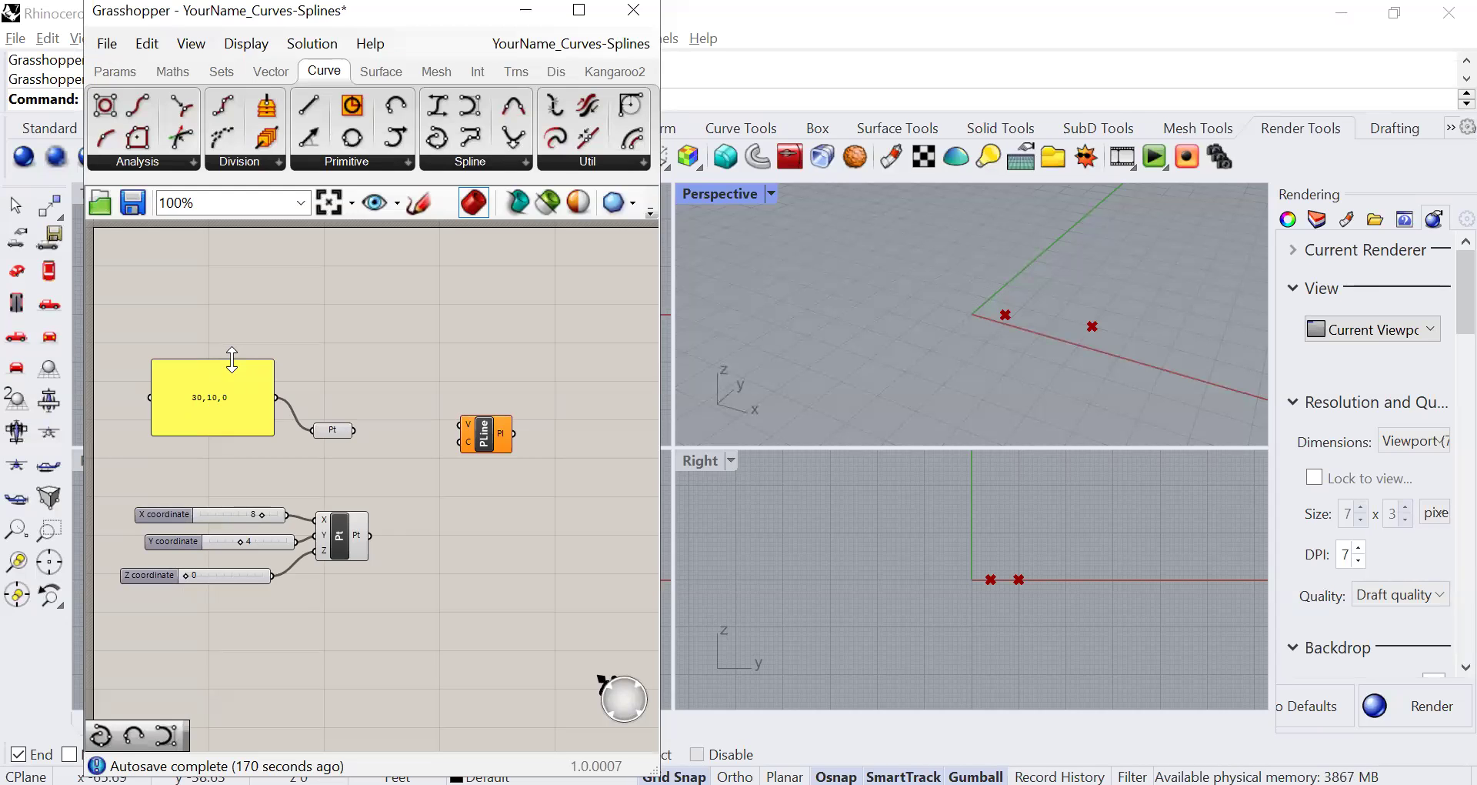
drag(232, 359, 234, 409)
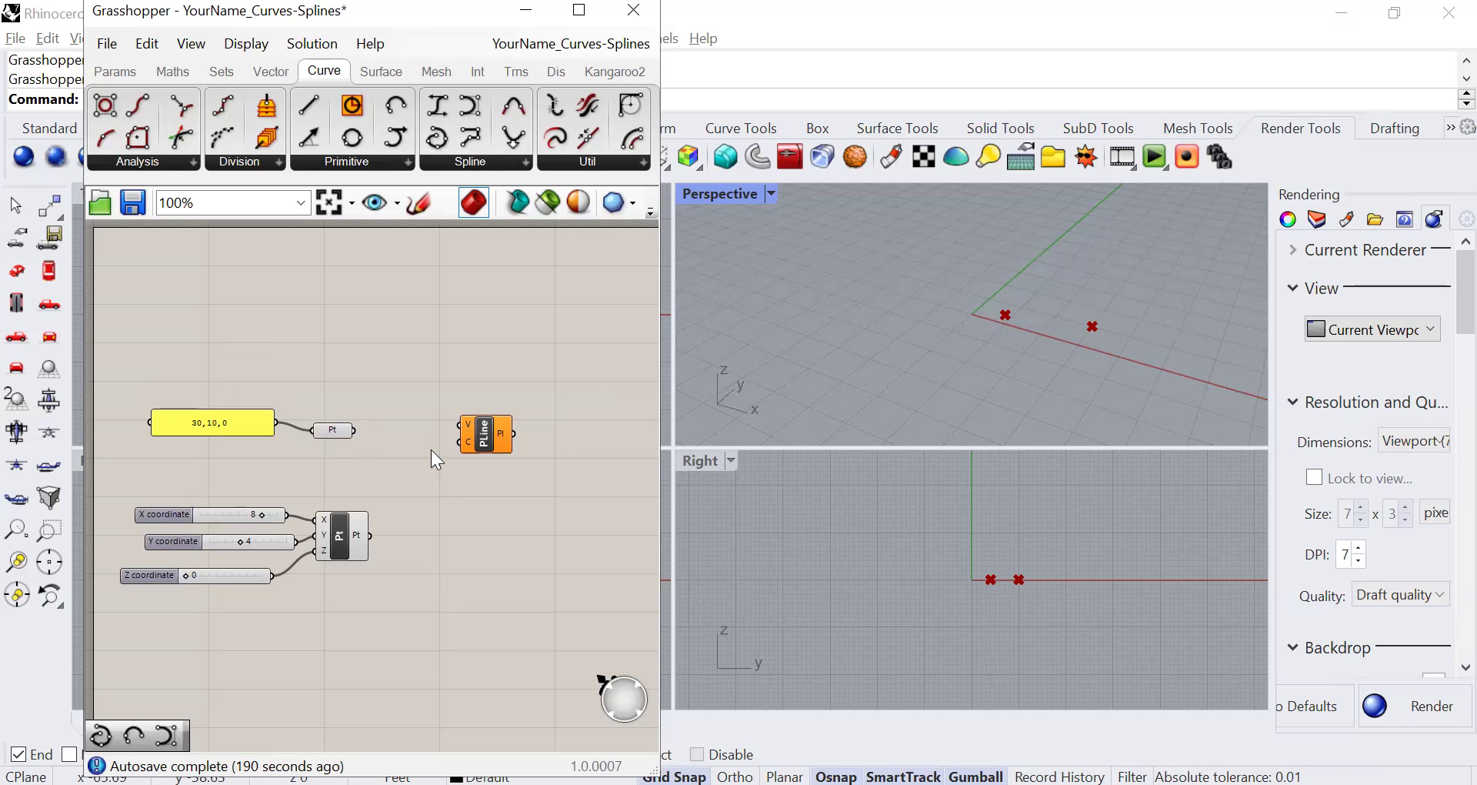
Step: Move the 30,10,0 panel together with its Point component below the coordinate sliders
click(338, 435)
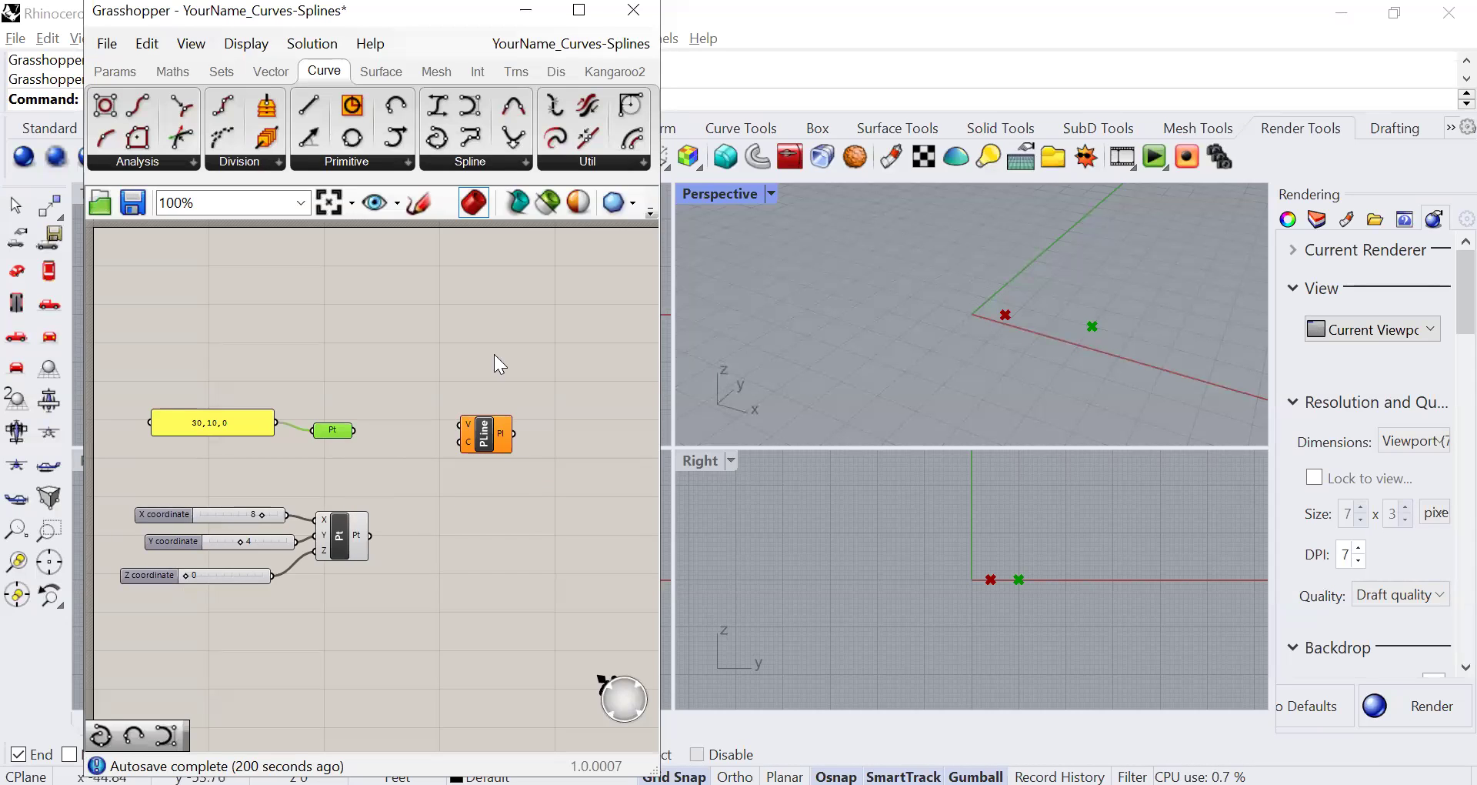
drag(387, 397, 206, 465)
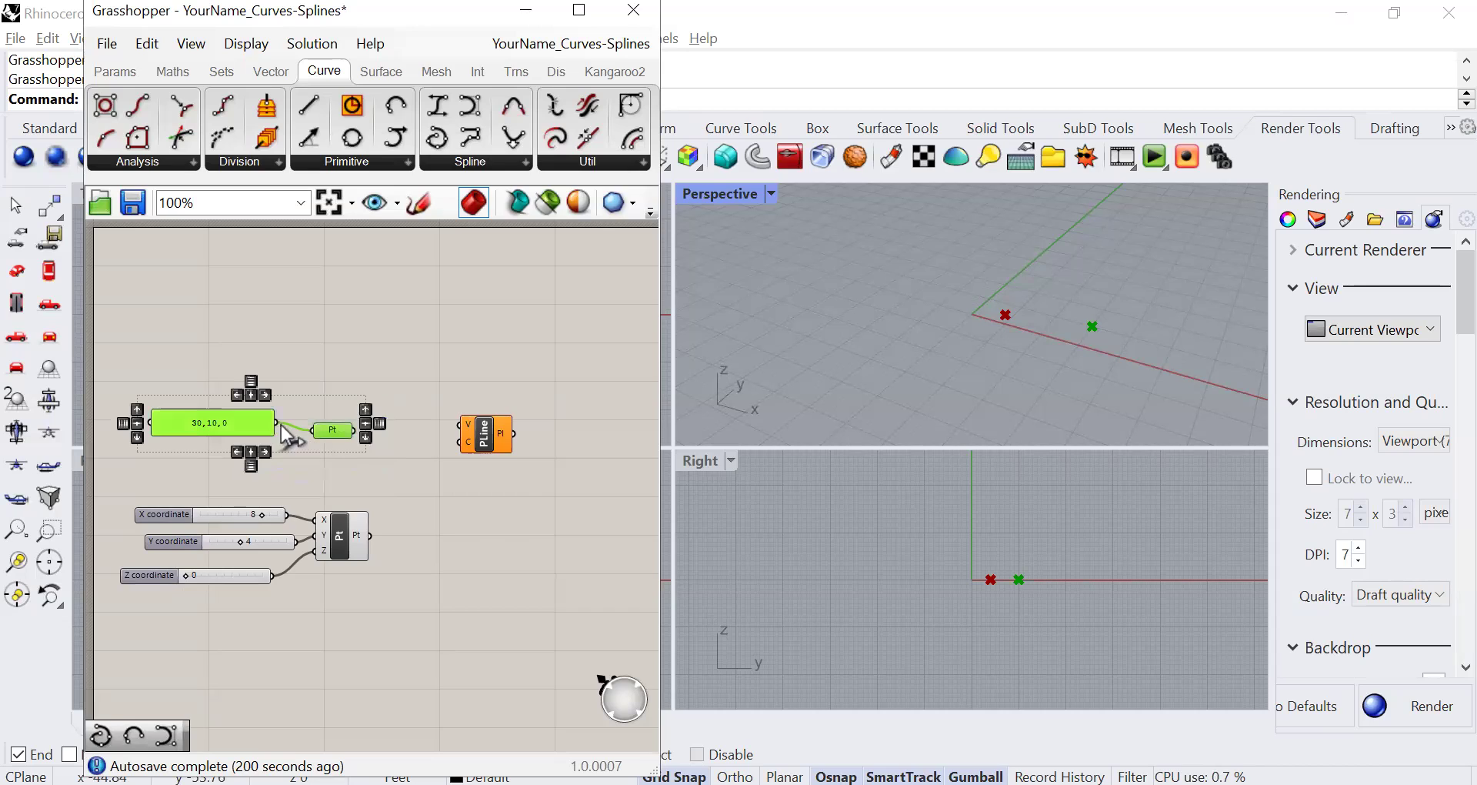
drag(254, 423, 253, 641)
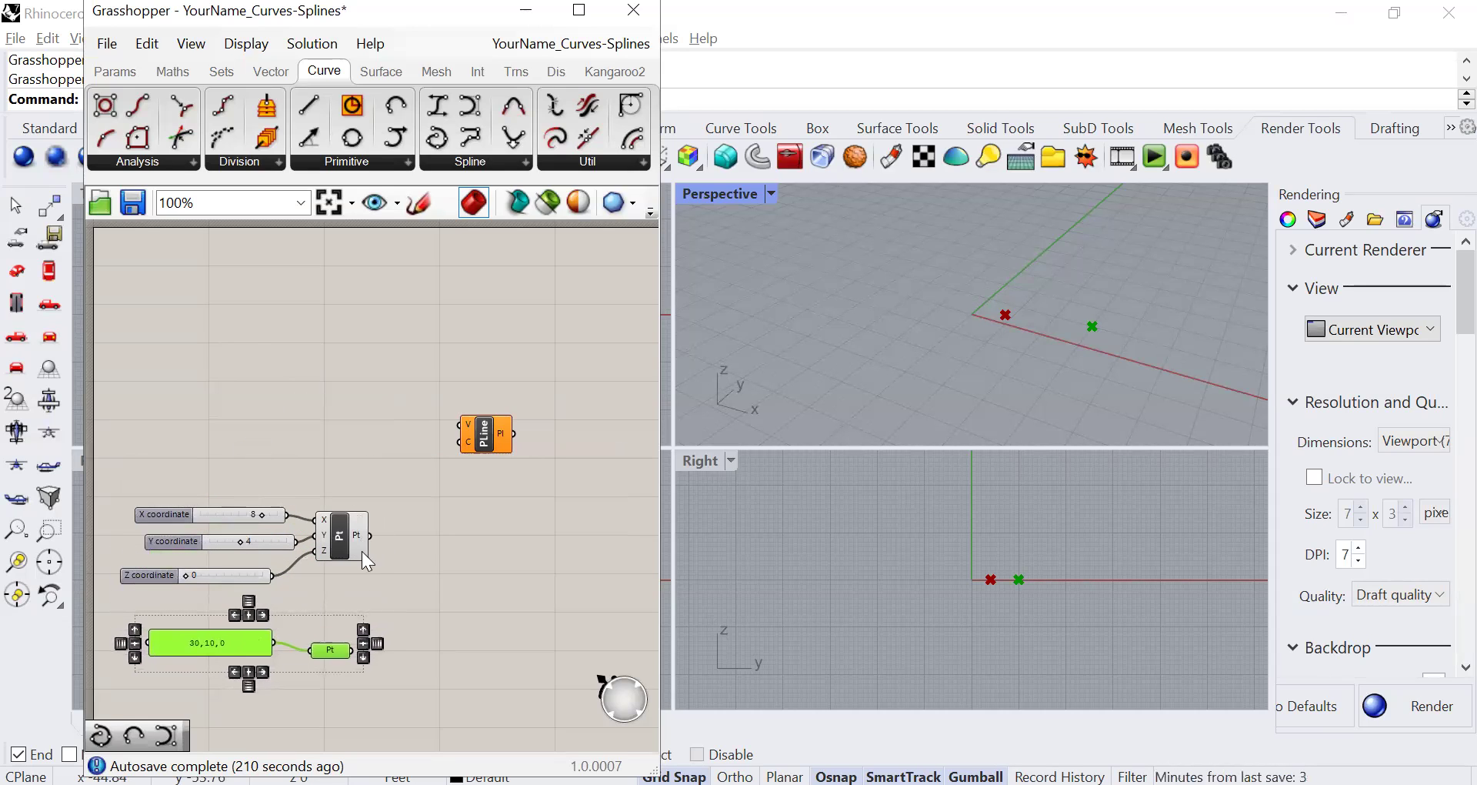
Step: Move the PolyLine component down beside the Construct Point and Point components
click(341, 536)
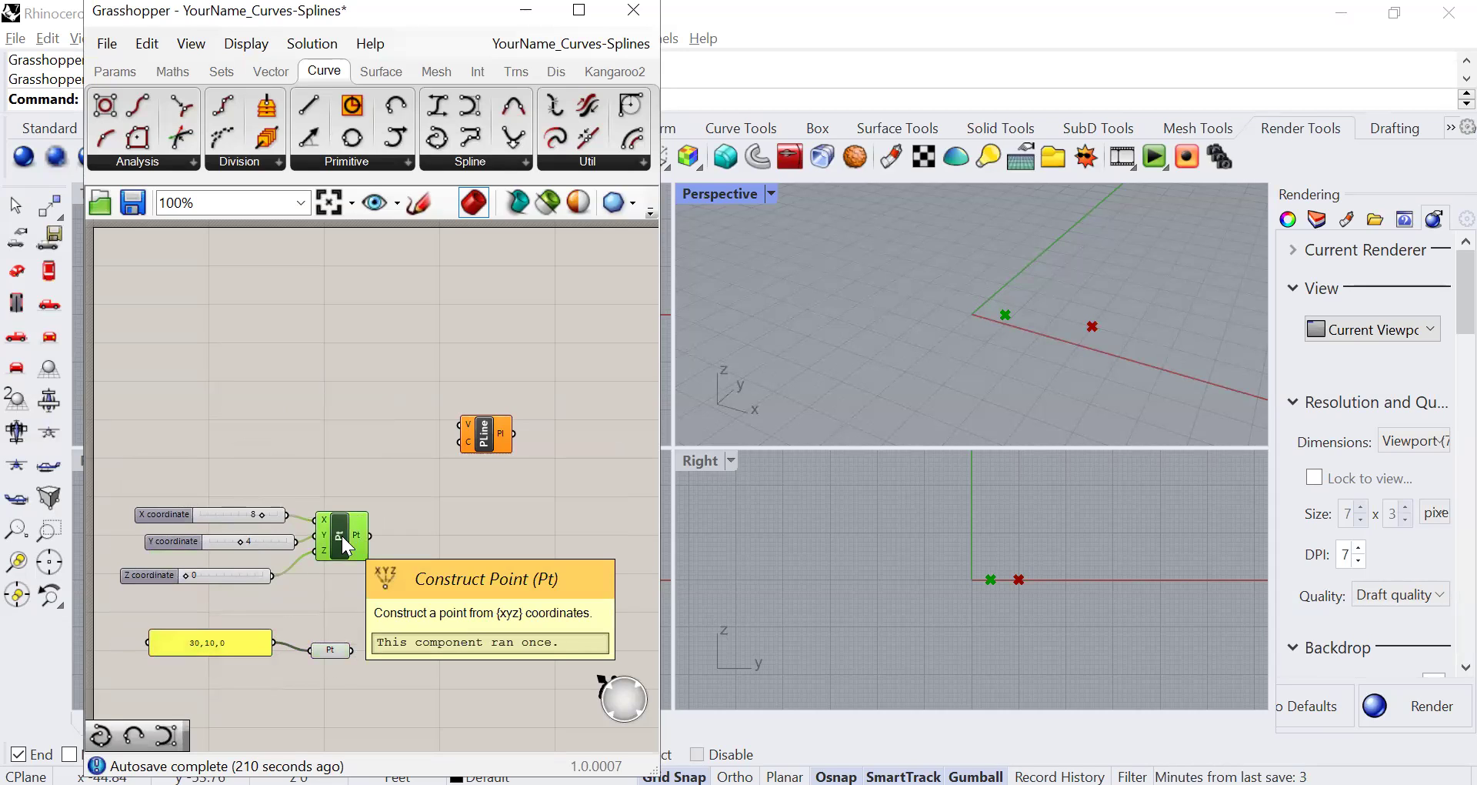
click(335, 650)
drag(380, 503, 217, 592)
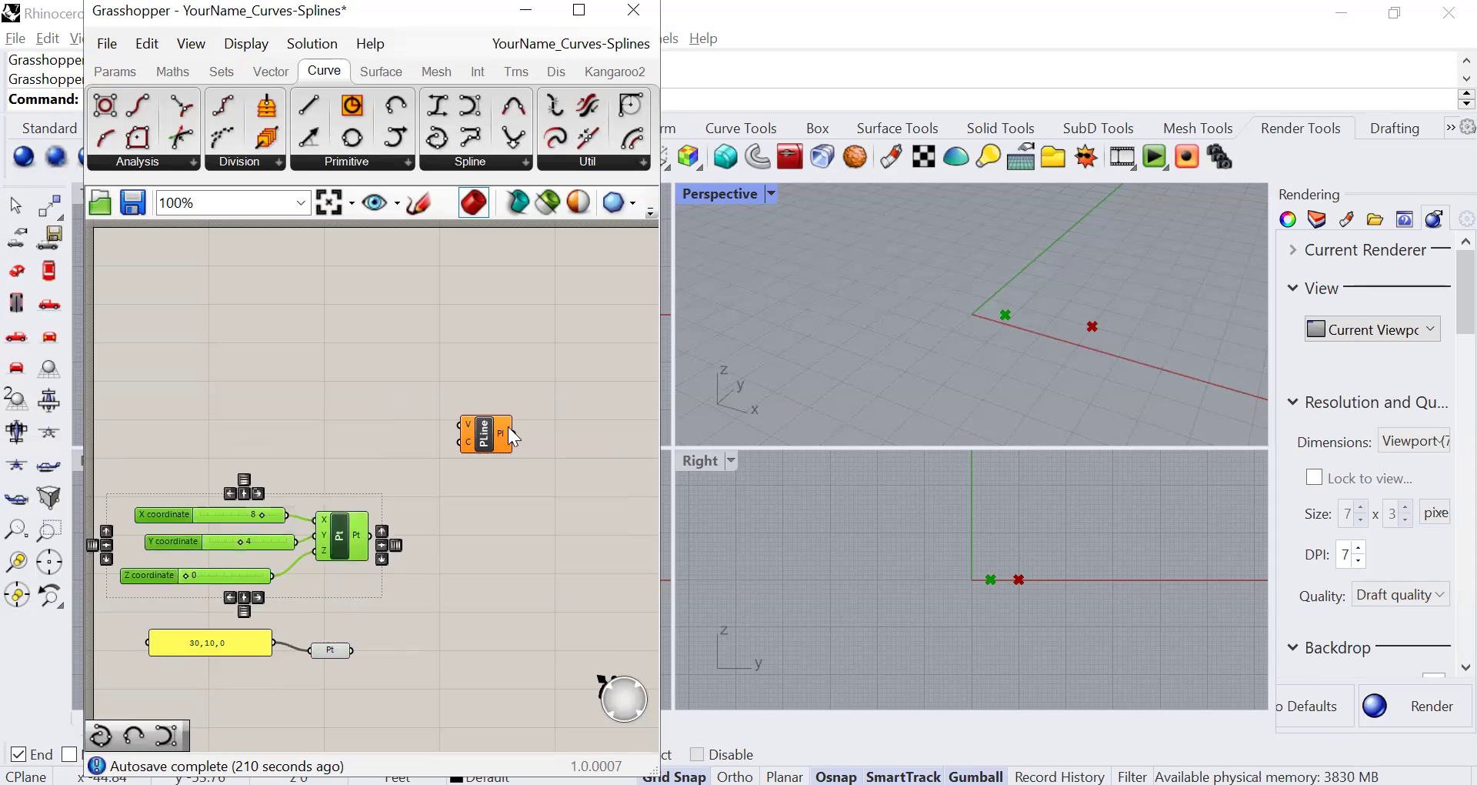
drag(483, 445, 446, 596)
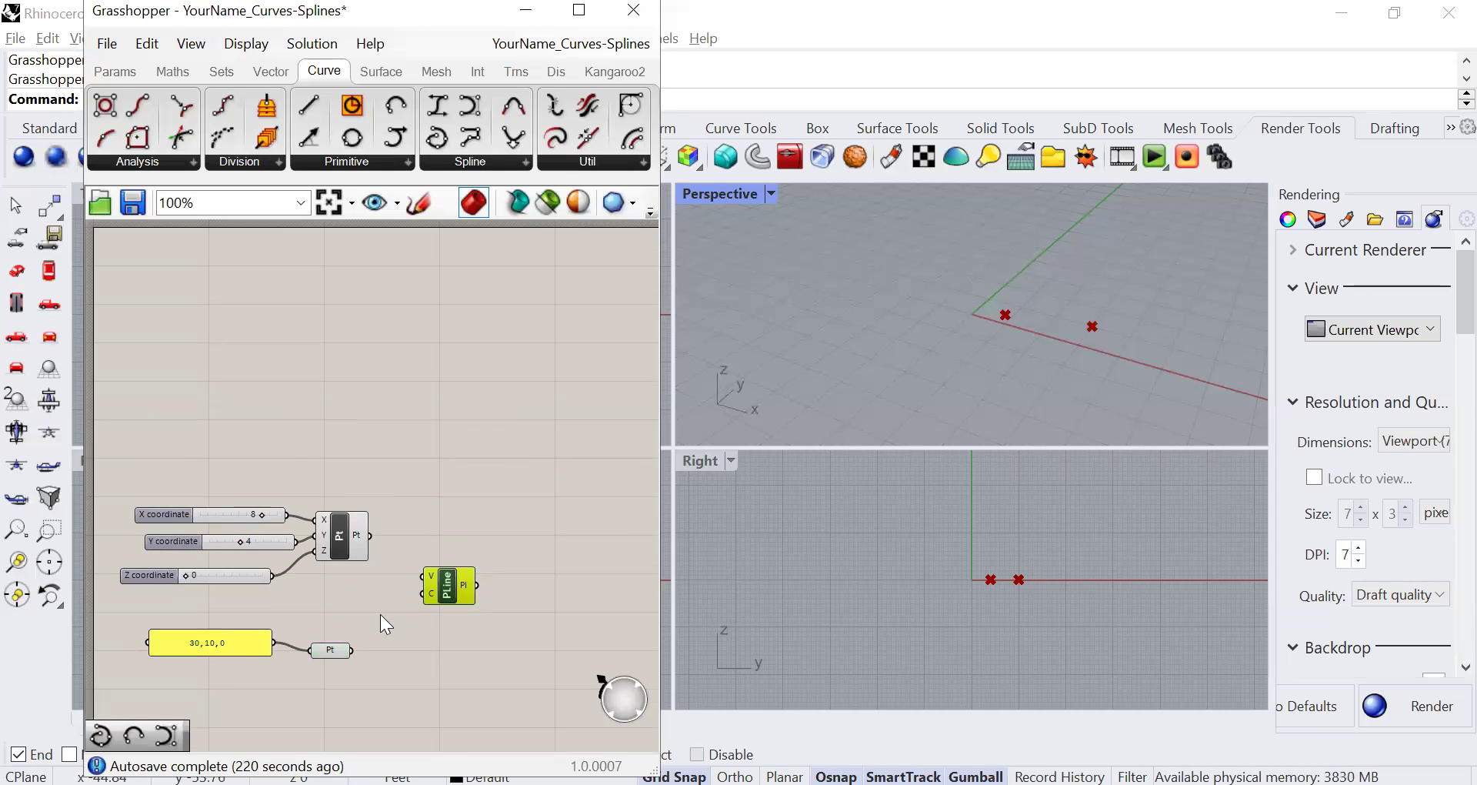
right_drag(373, 615, 410, 591)
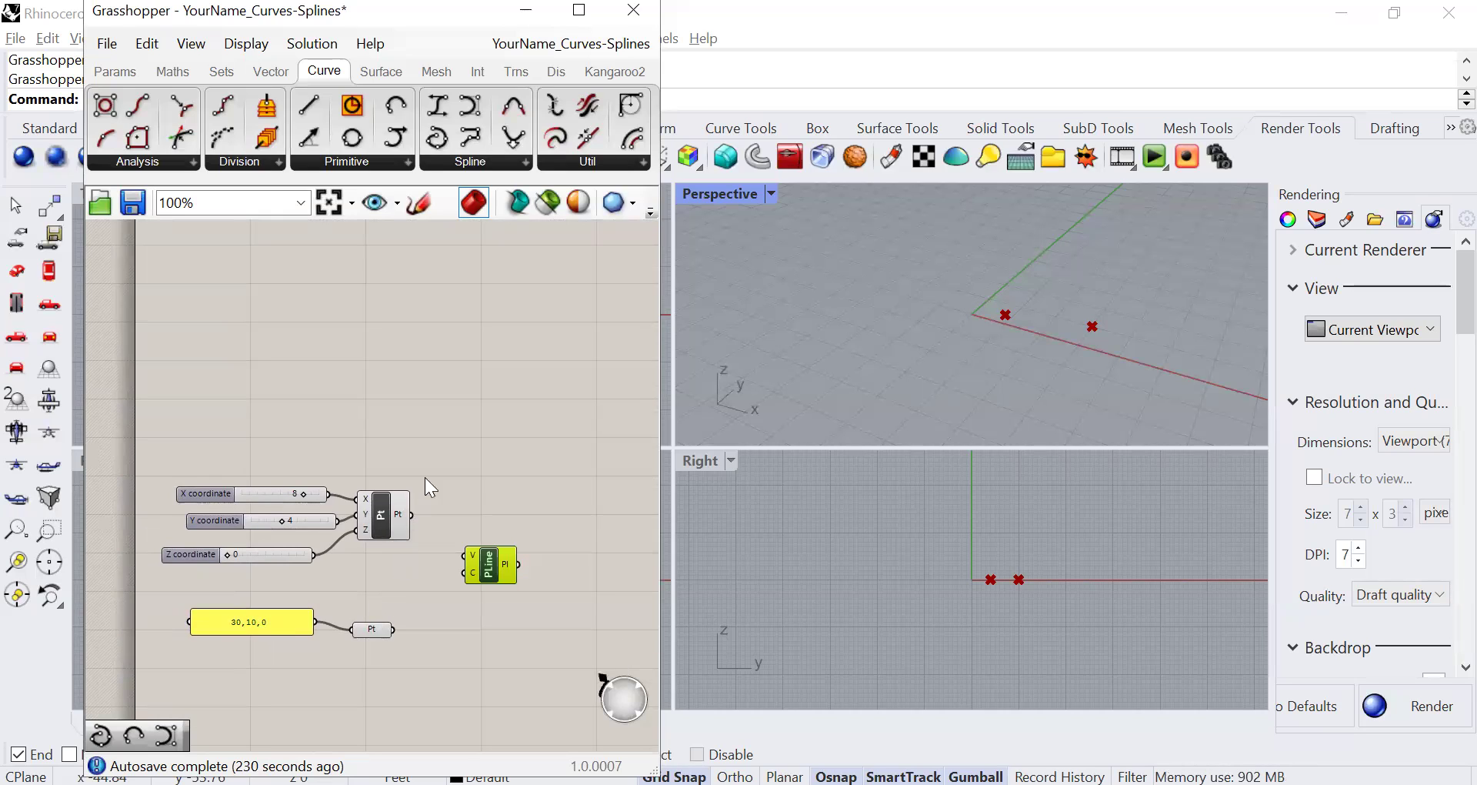
Step: Duplicate the Construct Point component with its three coordinate sliders and place the copy below the panel
drag(308, 547, 240, 566)
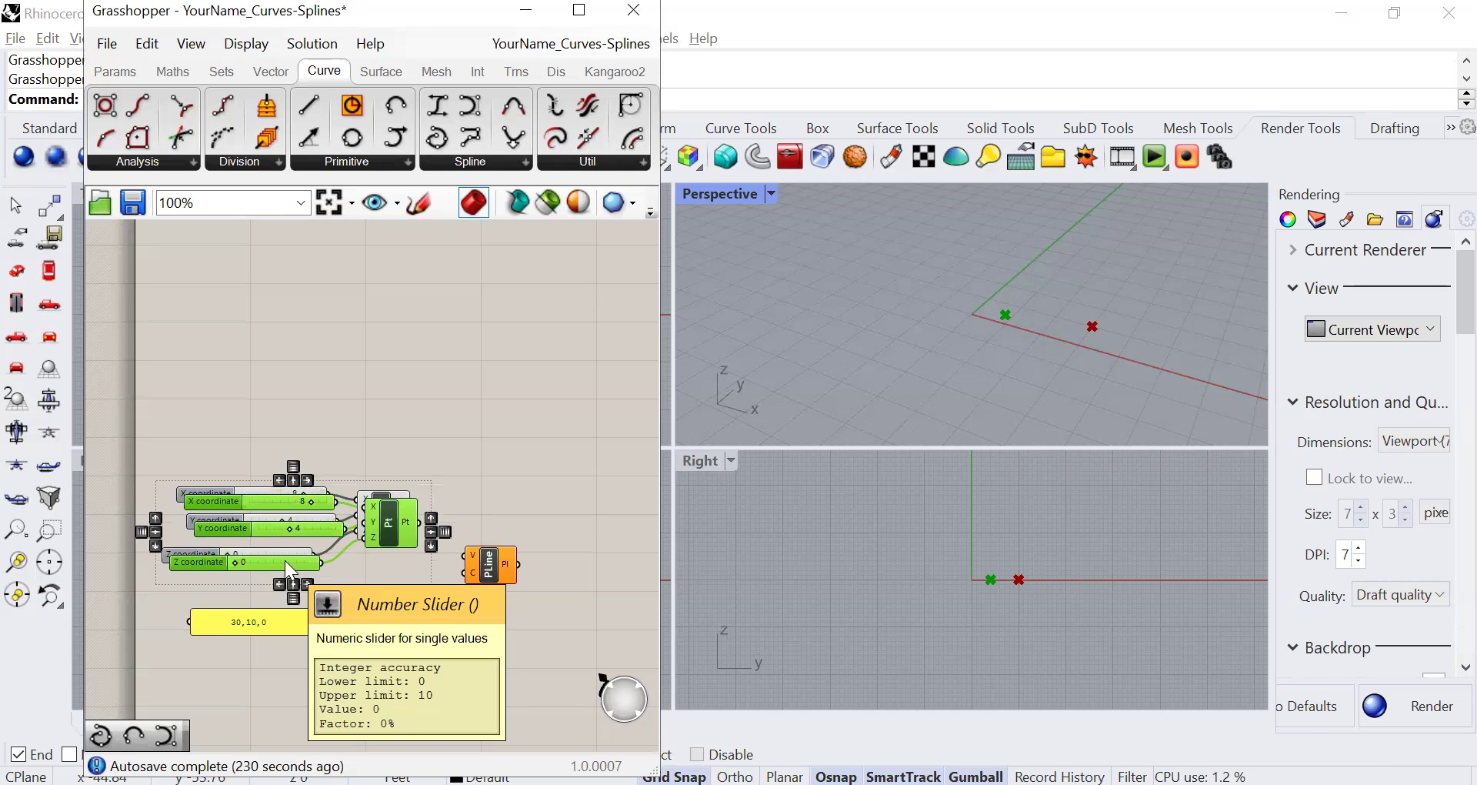
key(ctrl+c)
key(ctrl+v)
drag(400, 719, 404, 700)
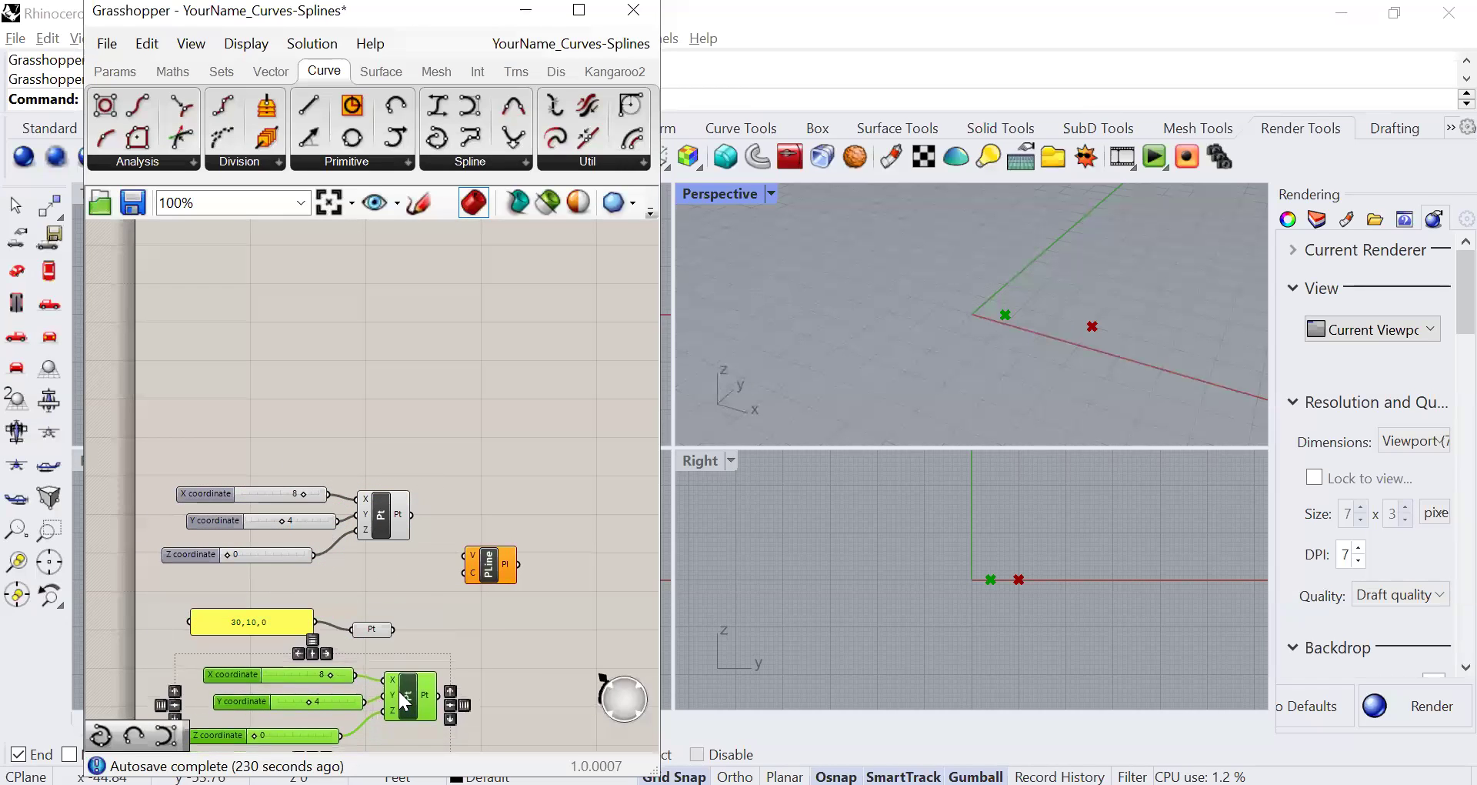
click(486, 648)
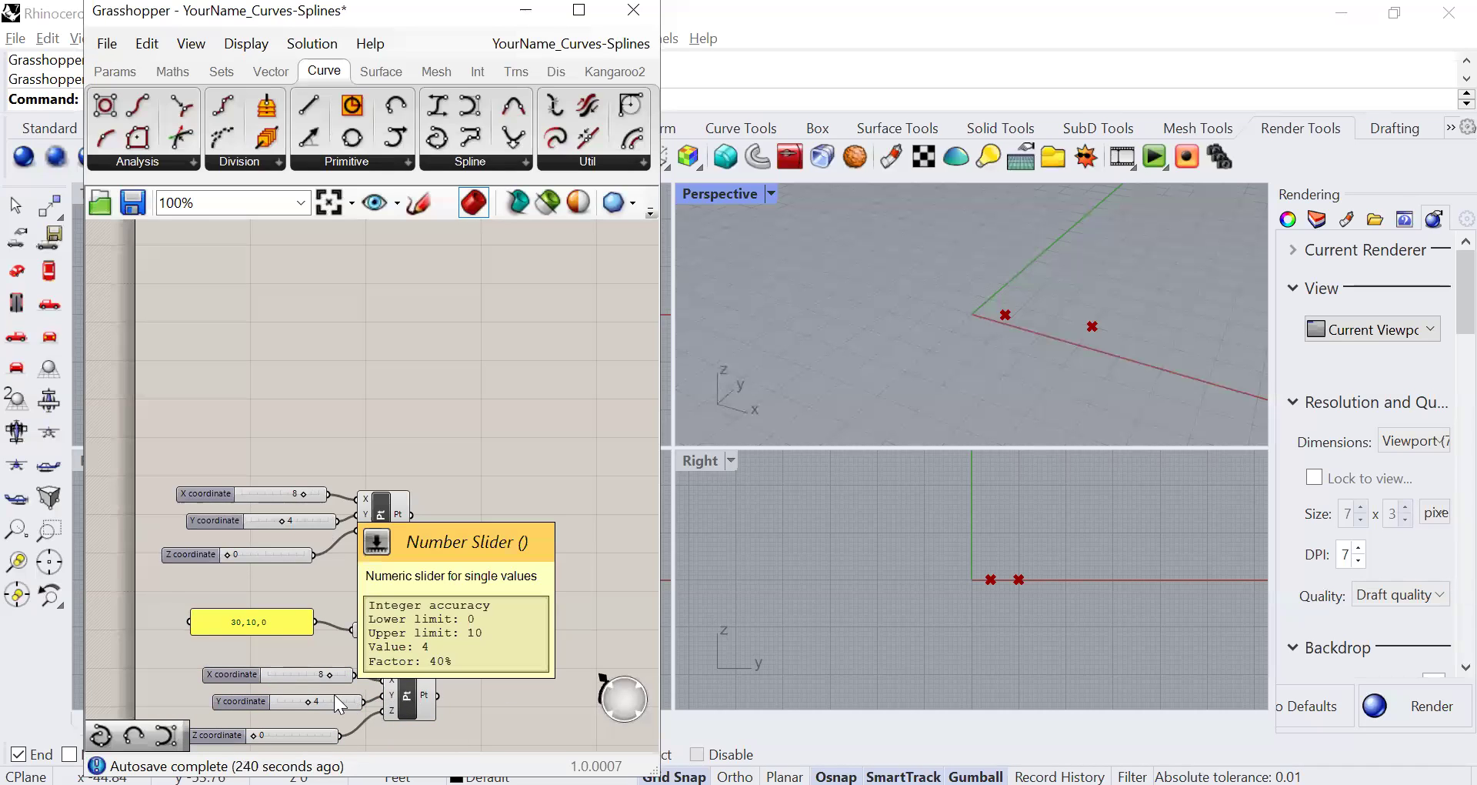
Step: Set the Y coordinate slider of the copied Construct Point to 6
scroll(465, 658, down, 1)
scroll(345, 711, up, 3)
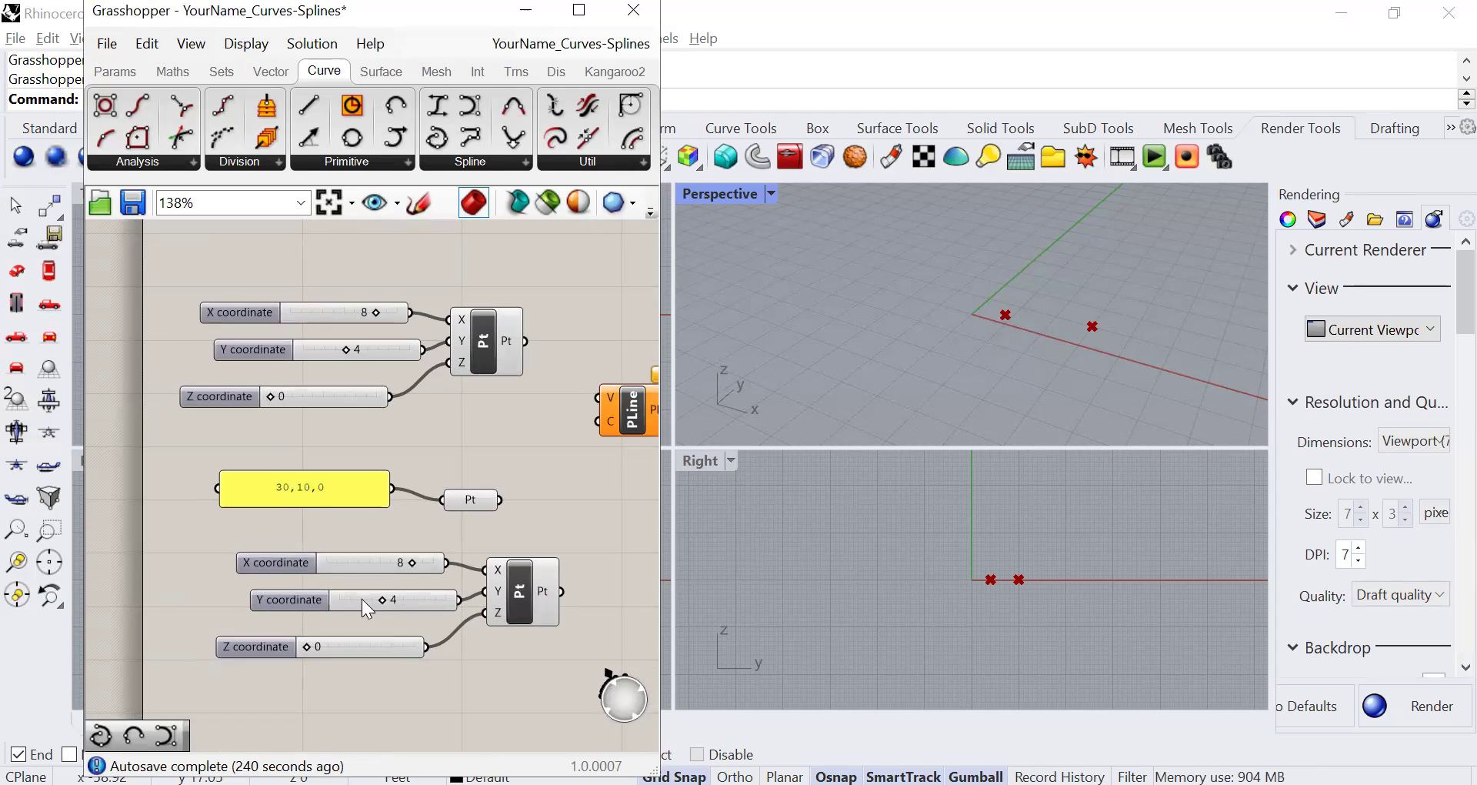
mouse_move(389, 601)
mouse_down()
mouse_move(427, 604)
mouse_move(377, 600)
mouse_move(403, 607)
mouse_up()
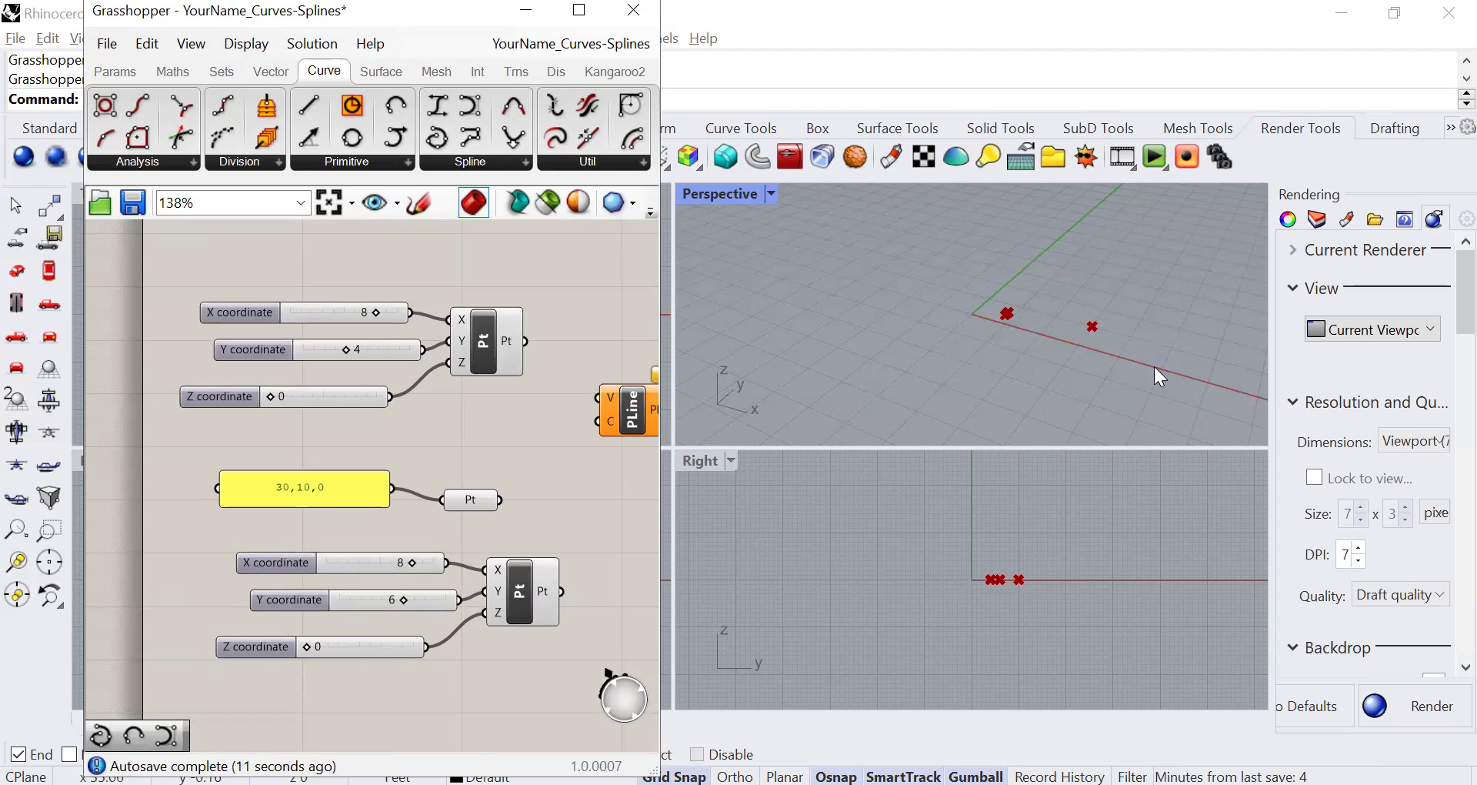
Step: Raise the maximum of the copied X coordinate slider to 50 and set its value to 46
click(273, 561)
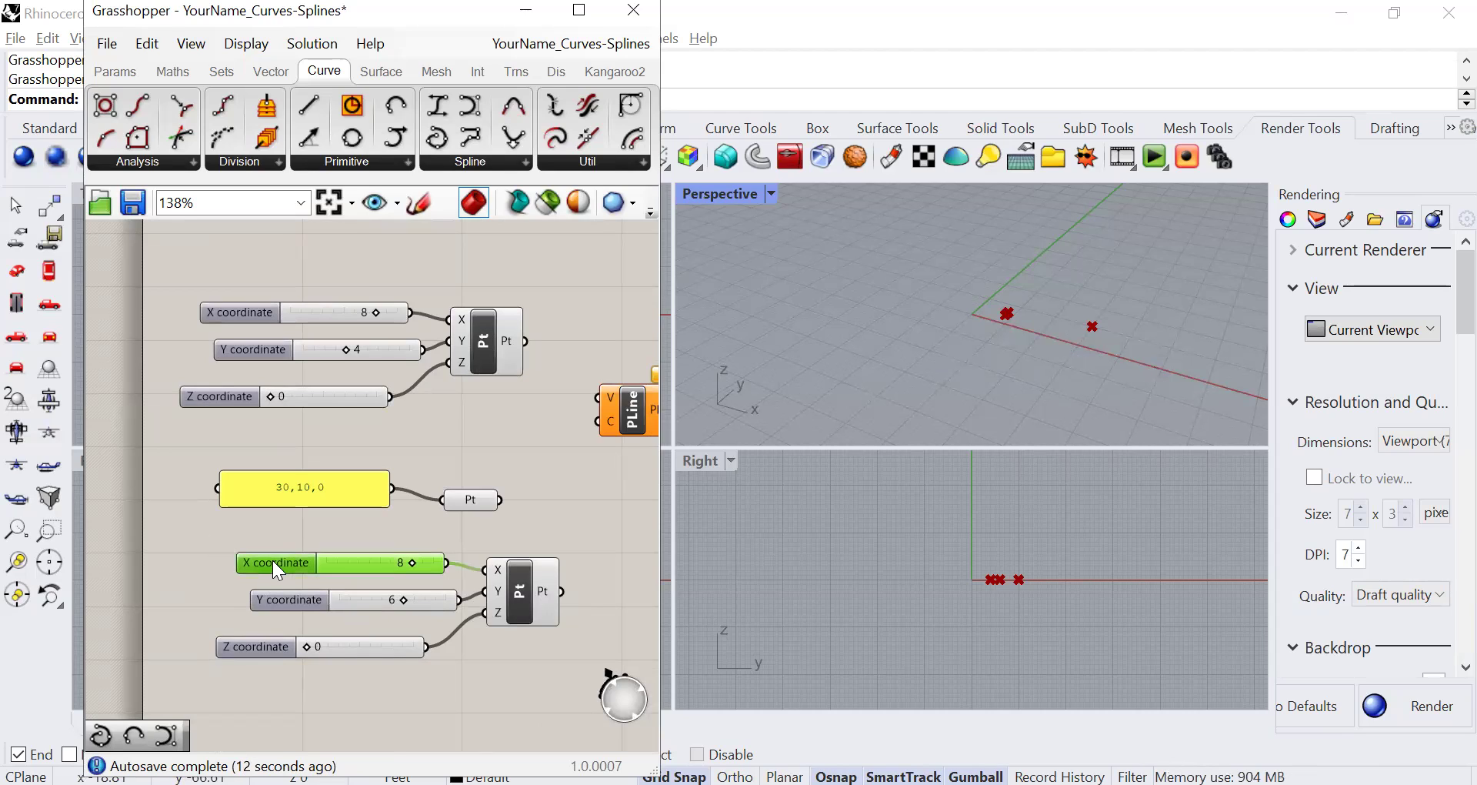
double_click(273, 562)
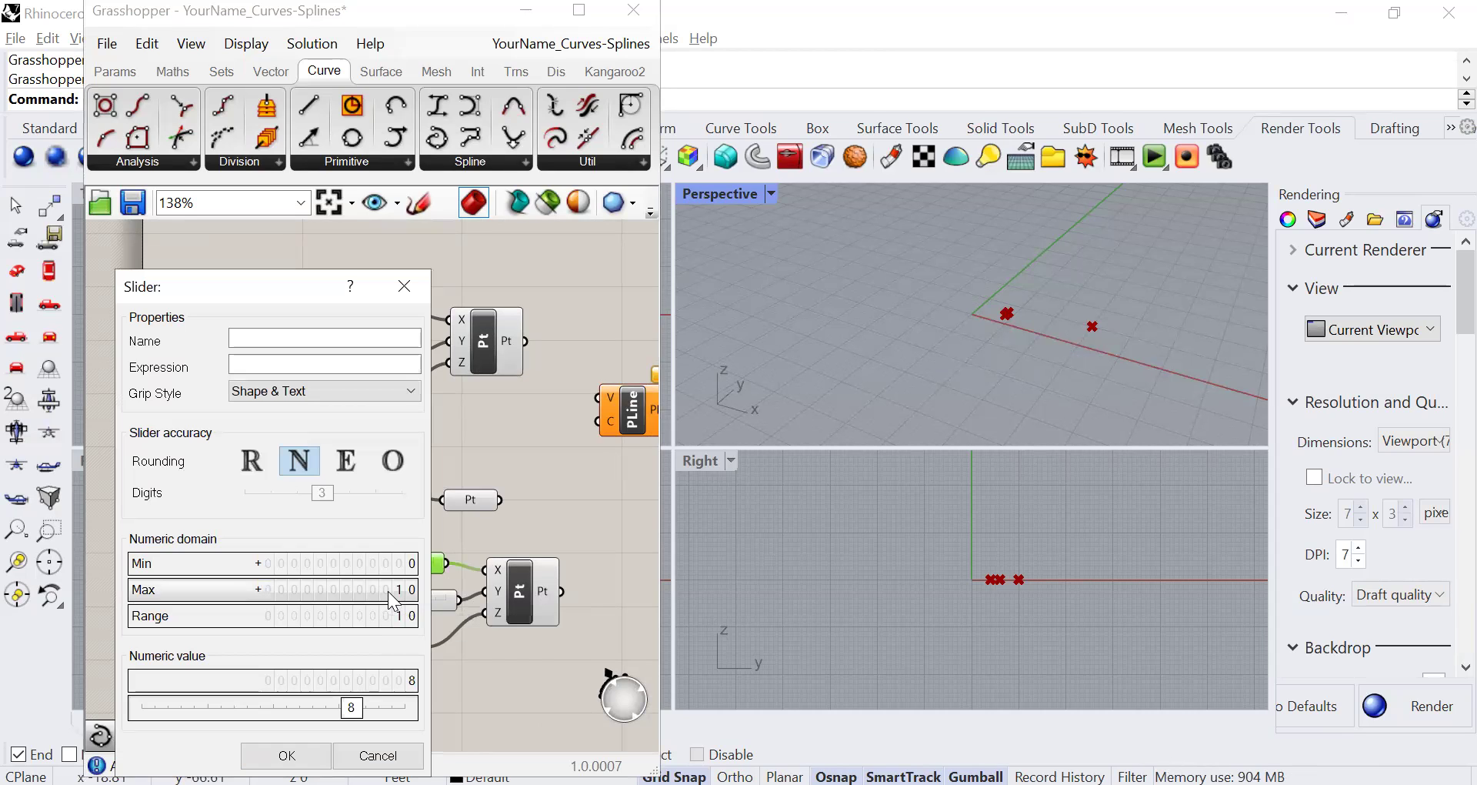
double_click(389, 590)
text(\50)
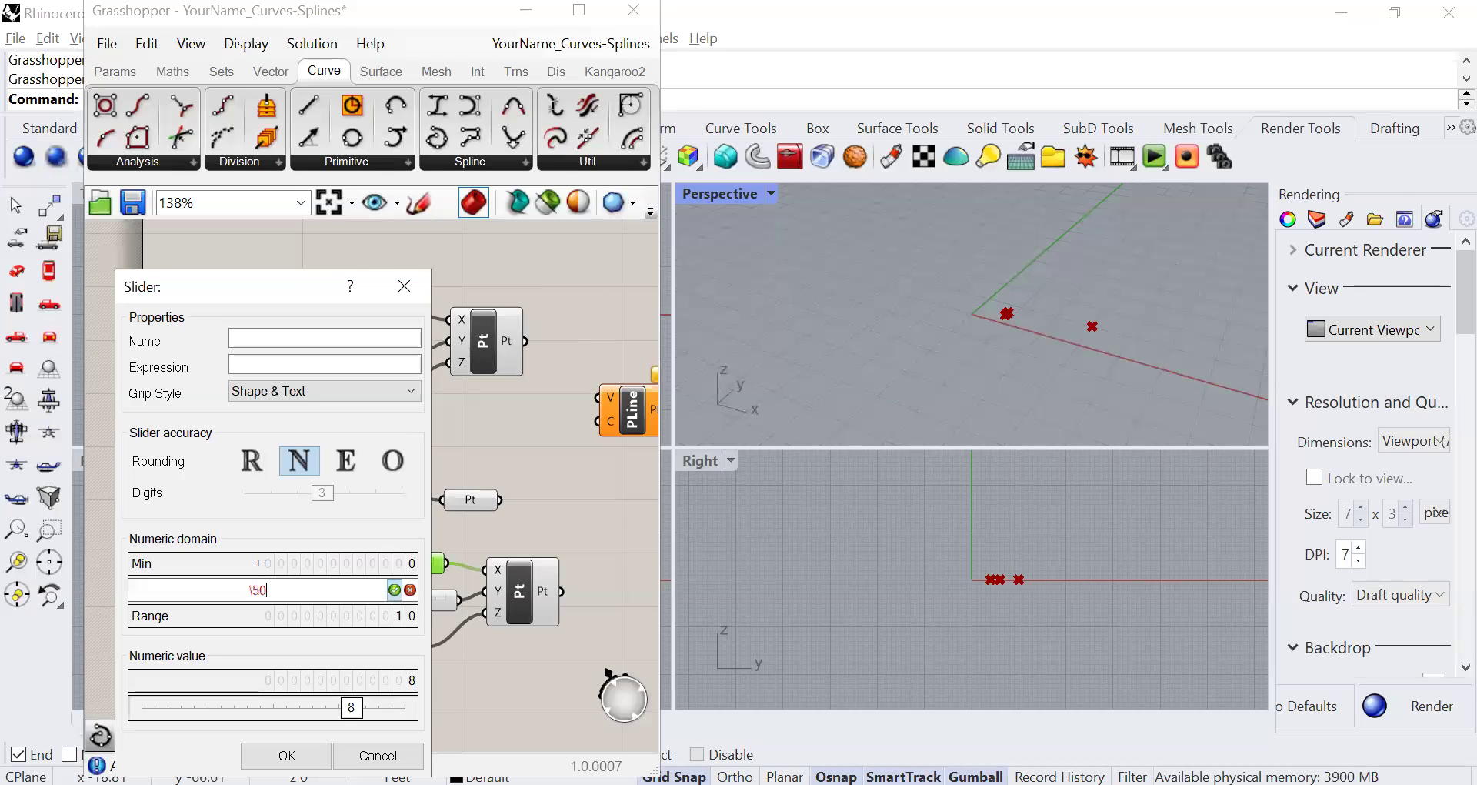
key(BackSpace)
key(BackSpace)
key(BackSpace)
text(50)
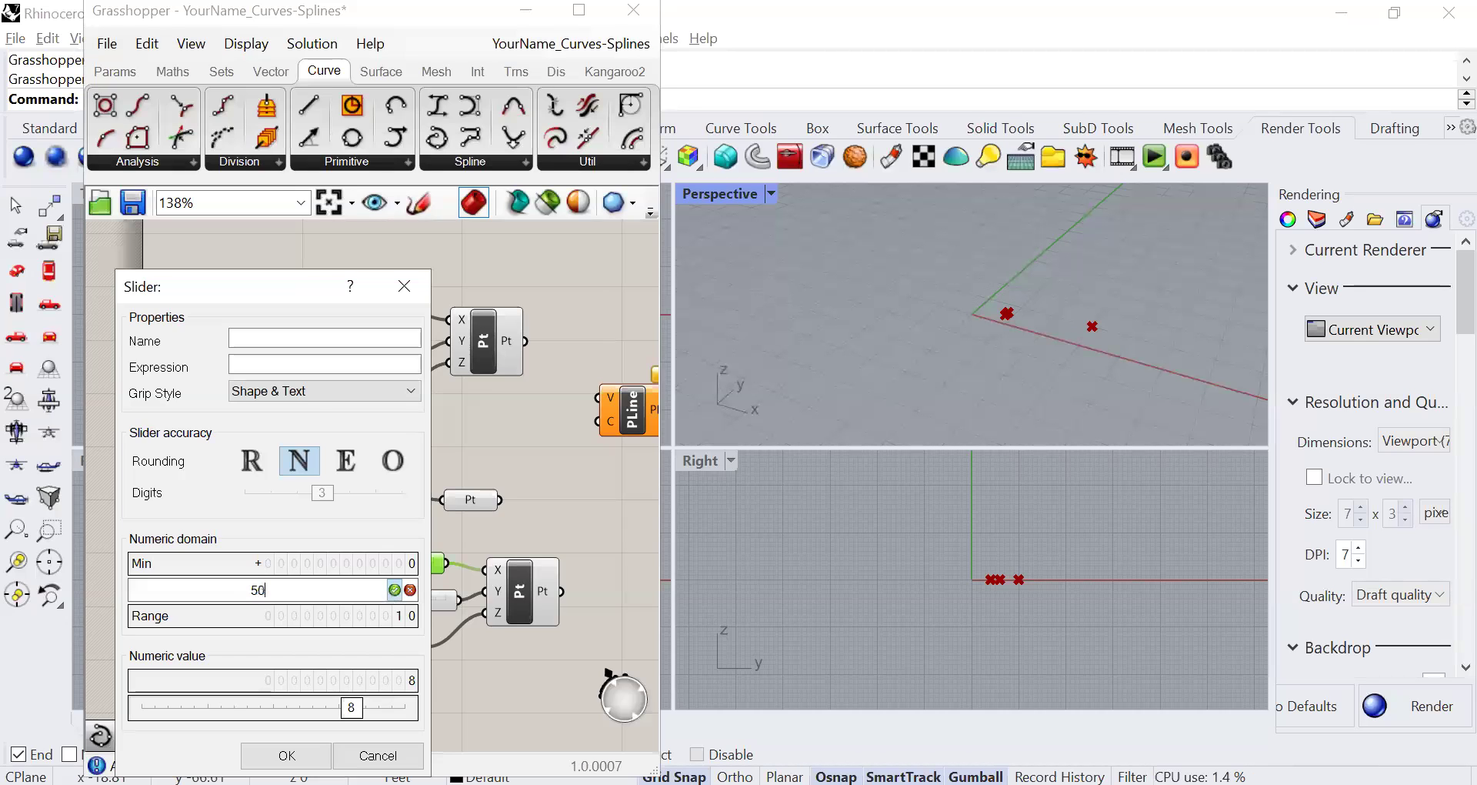
click(394, 590)
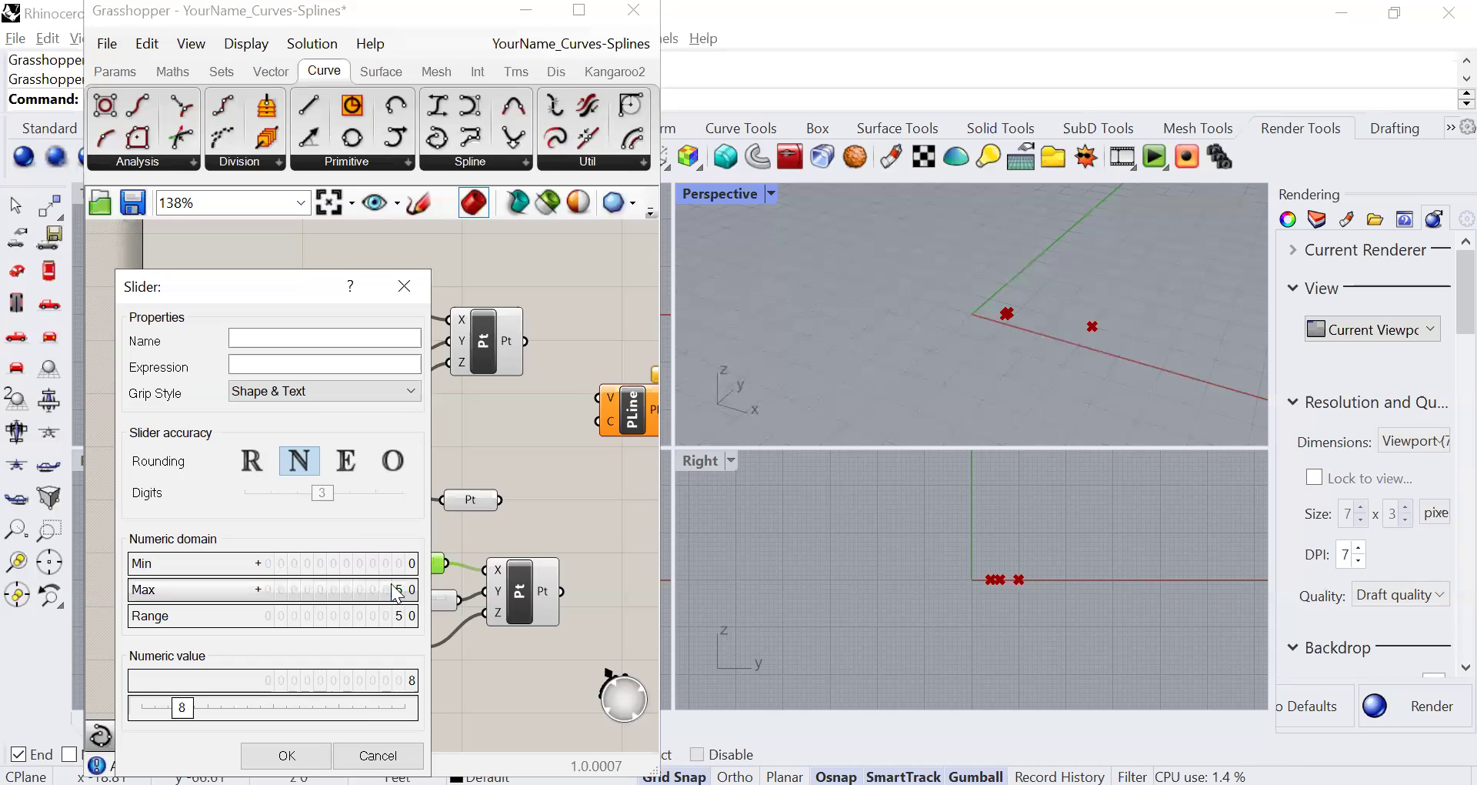
click(286, 755)
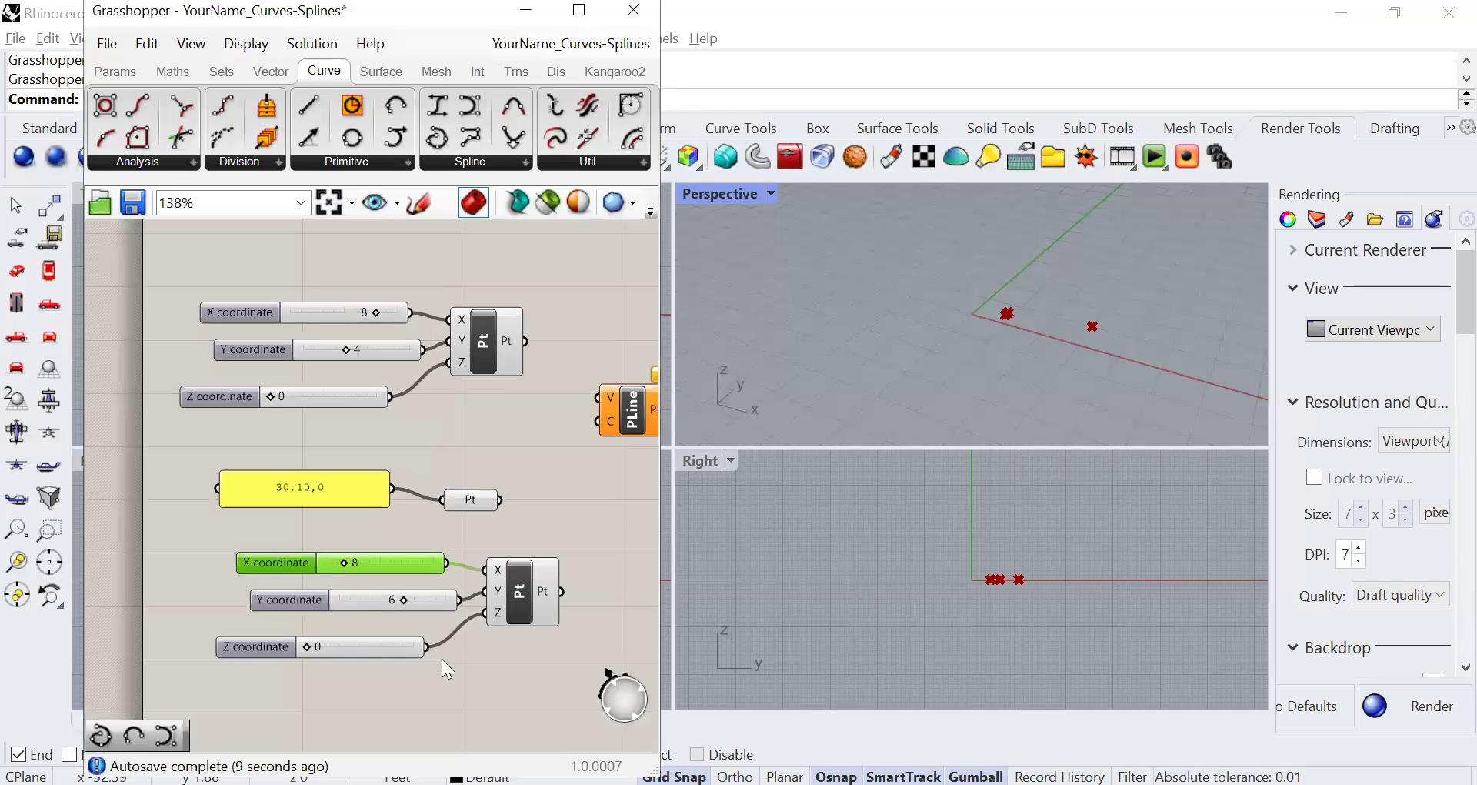
drag(343, 563, 424, 573)
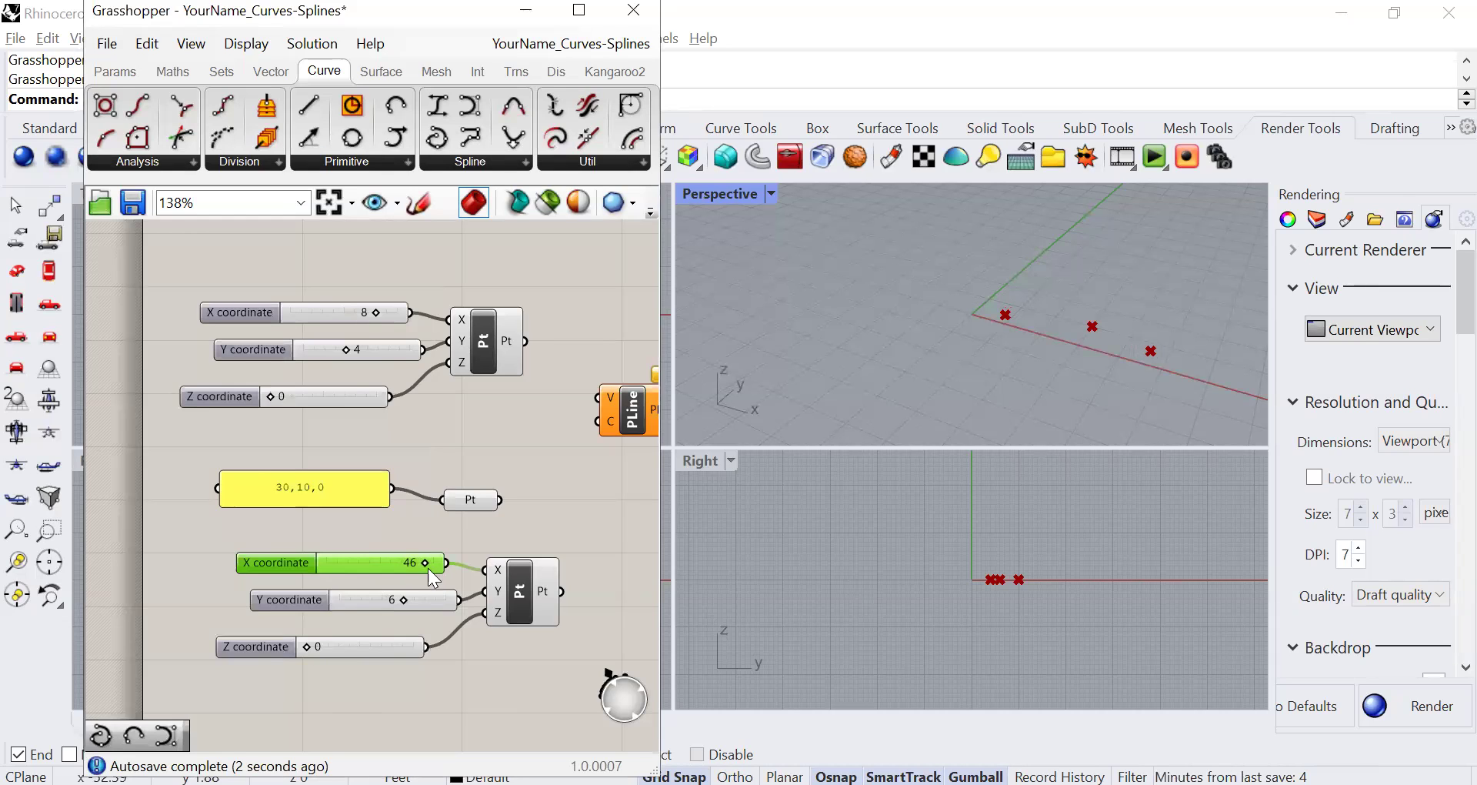
scroll(509, 544, down, 2)
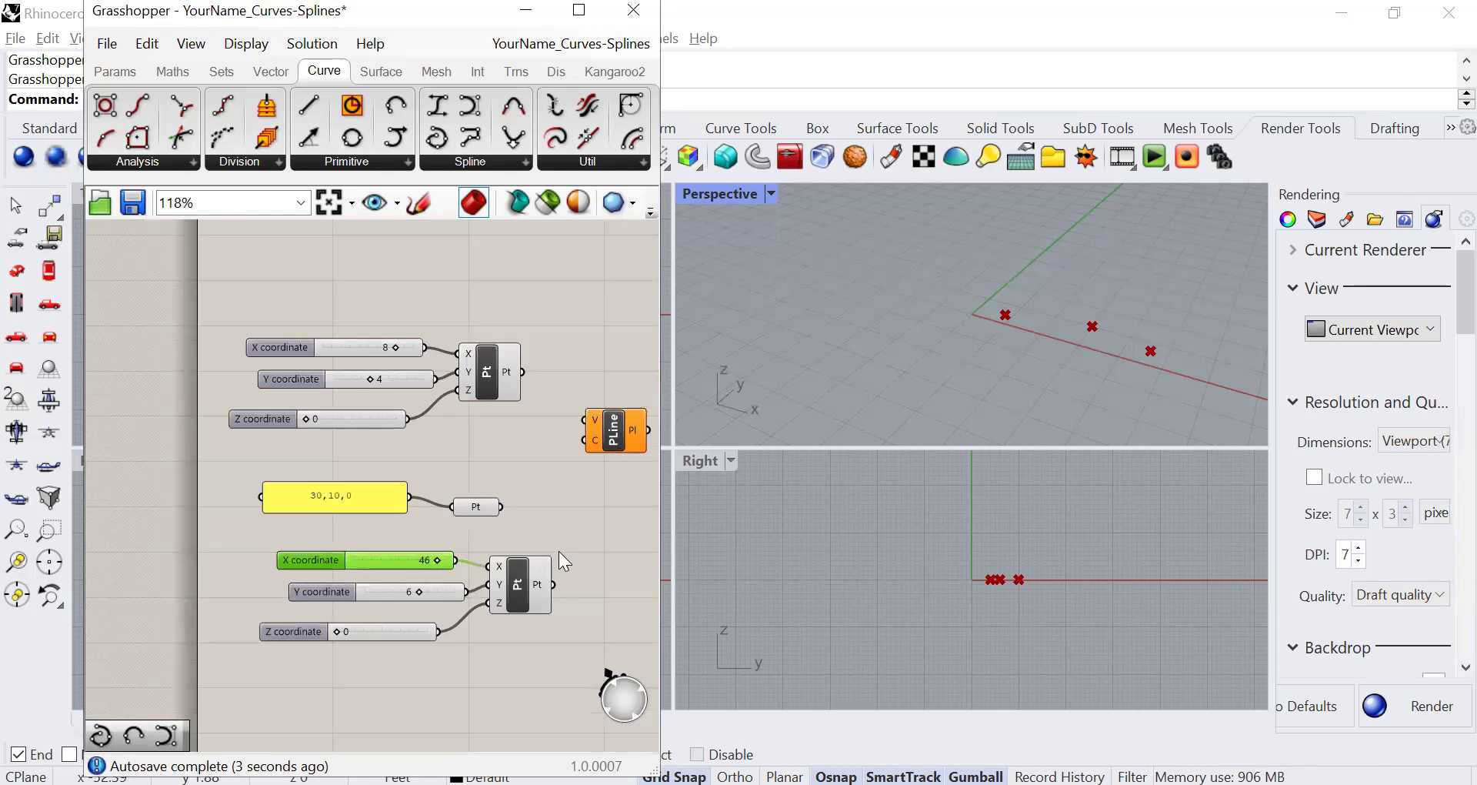
click(617, 579)
Step: Duplicate the 30,10,0 panel with its Point component and place the copy below the second slider group
drag(516, 480, 375, 520)
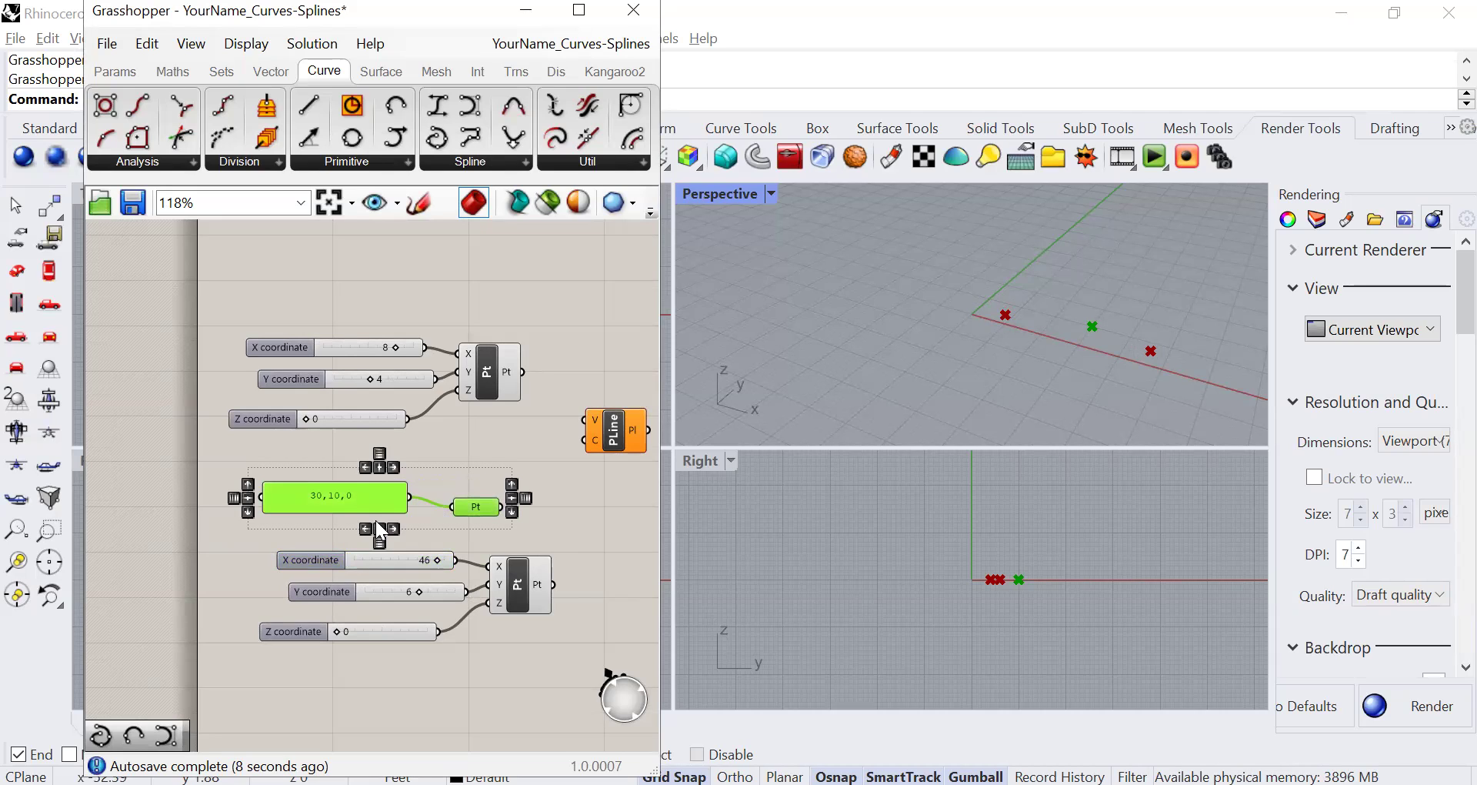
key(ctrl+v)
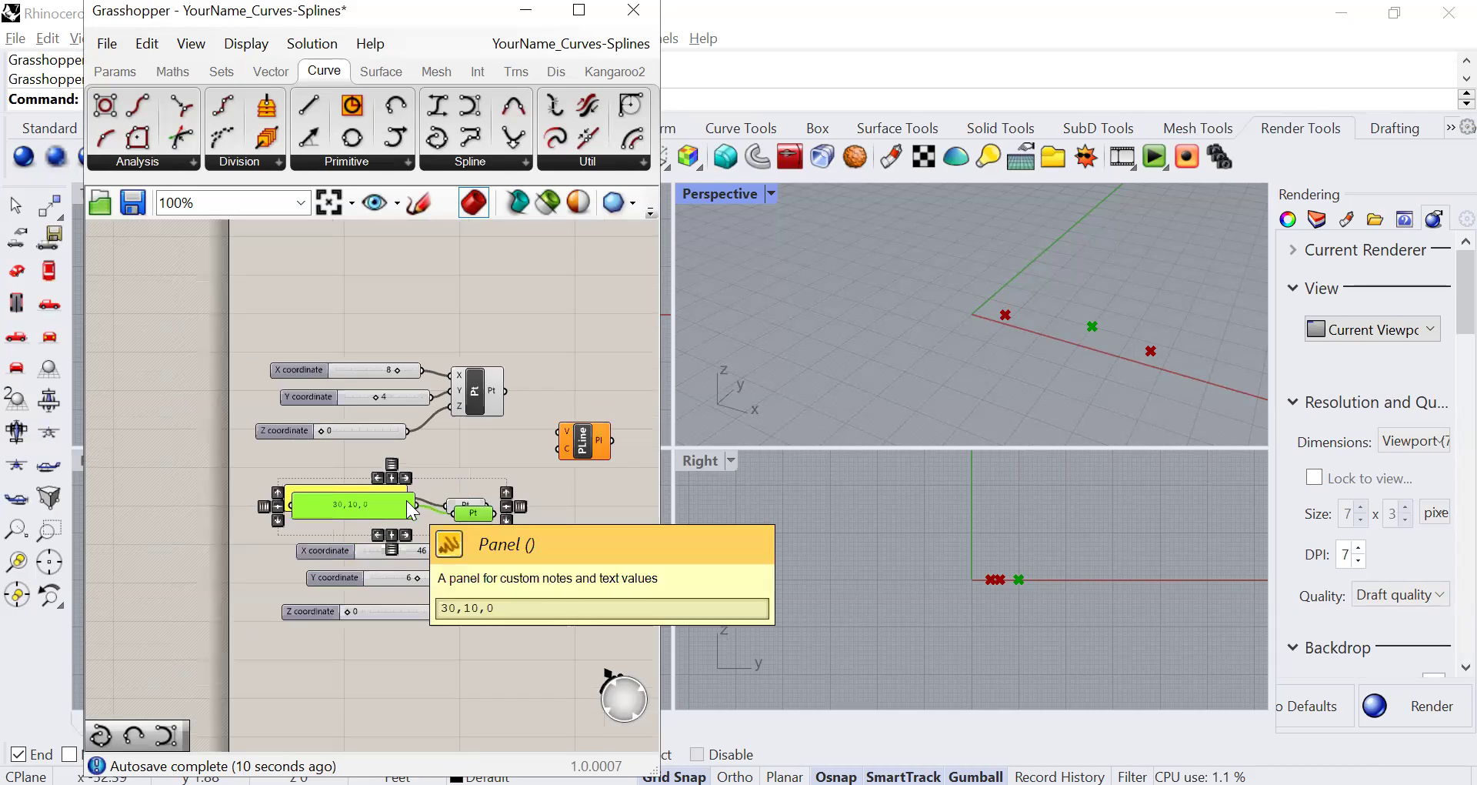
scroll(403, 503, down, 1)
drag(403, 503, 414, 673)
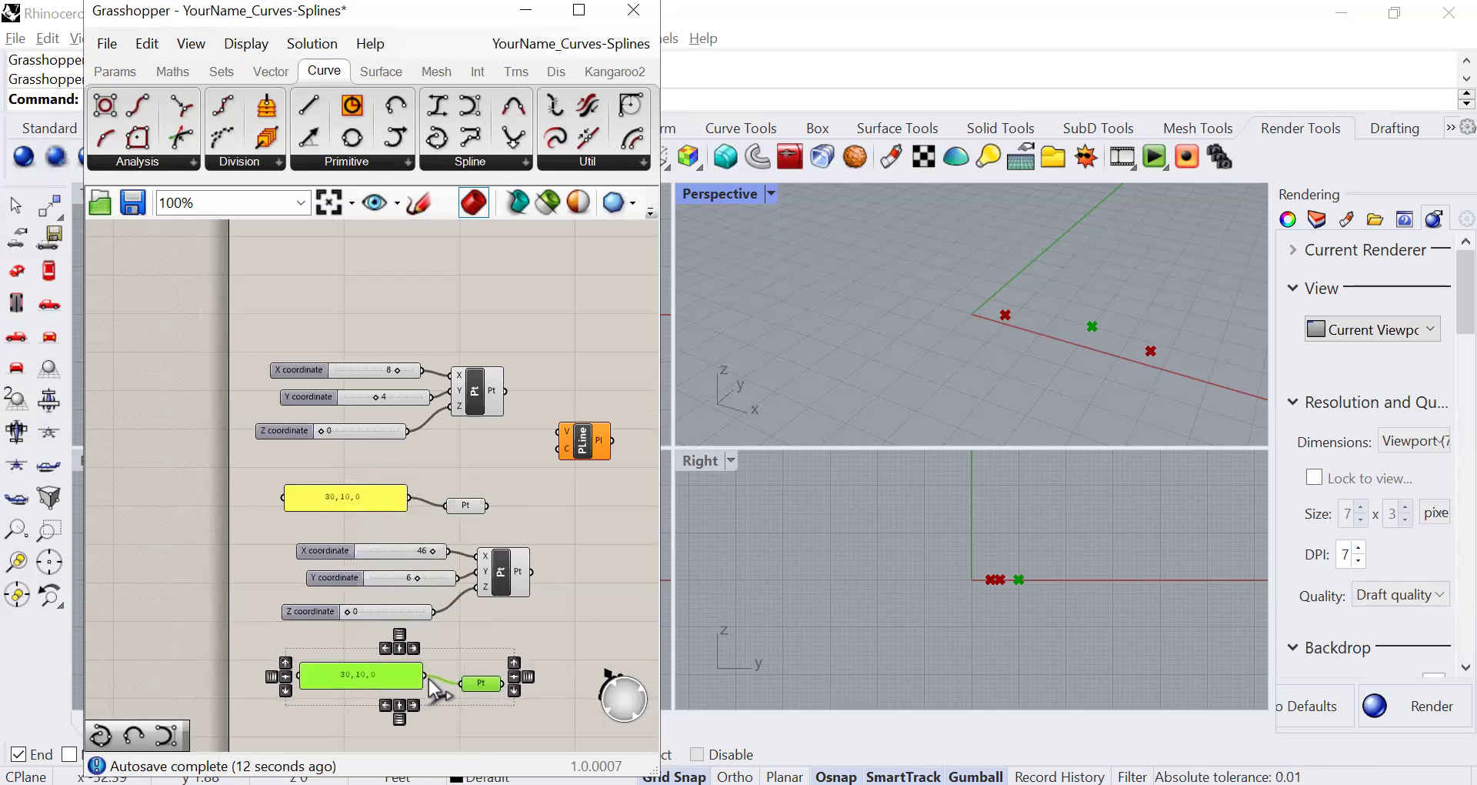
click(573, 619)
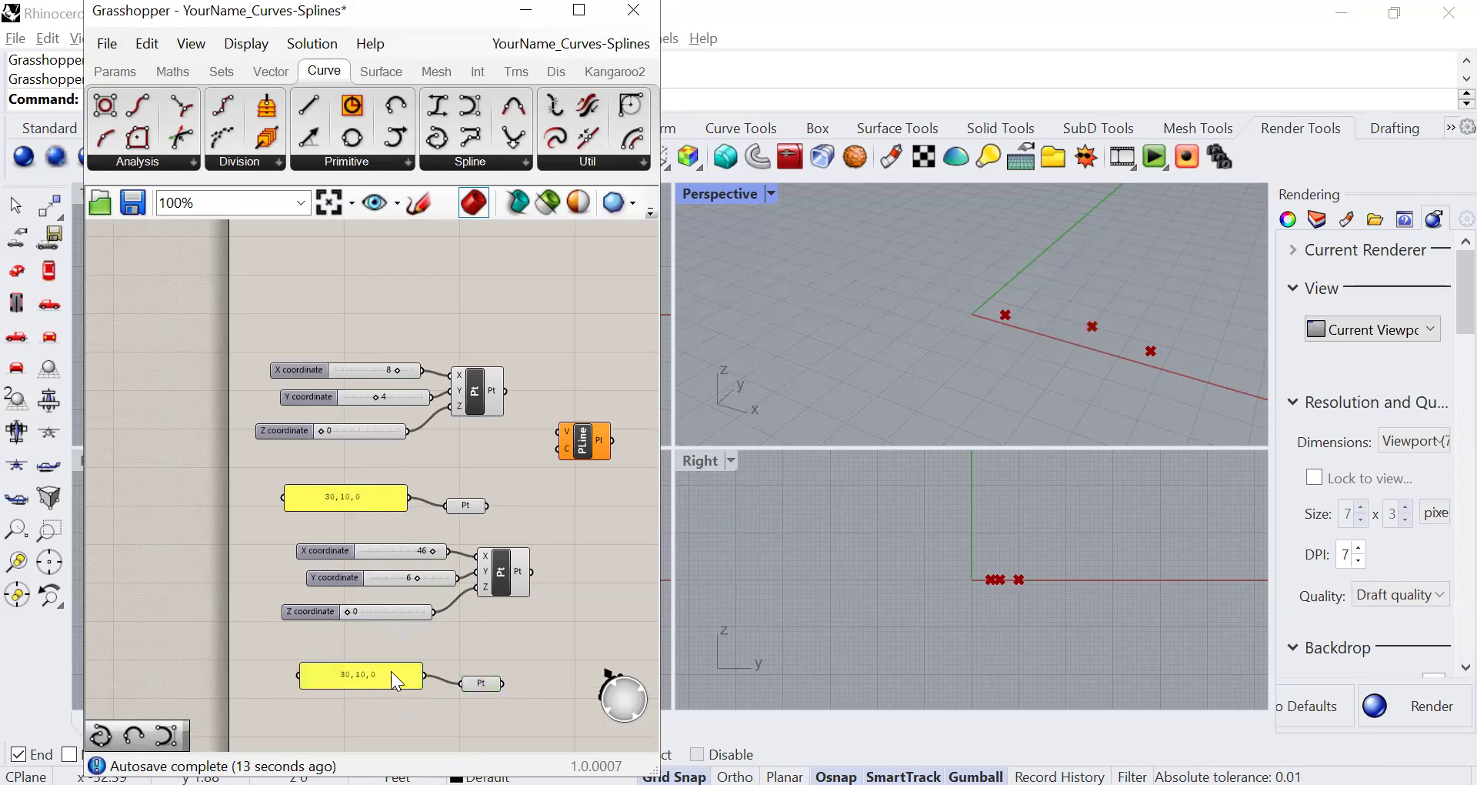
Step: Change the copied panel's text to 50,10,0
click(343, 677)
double_click(343, 676)
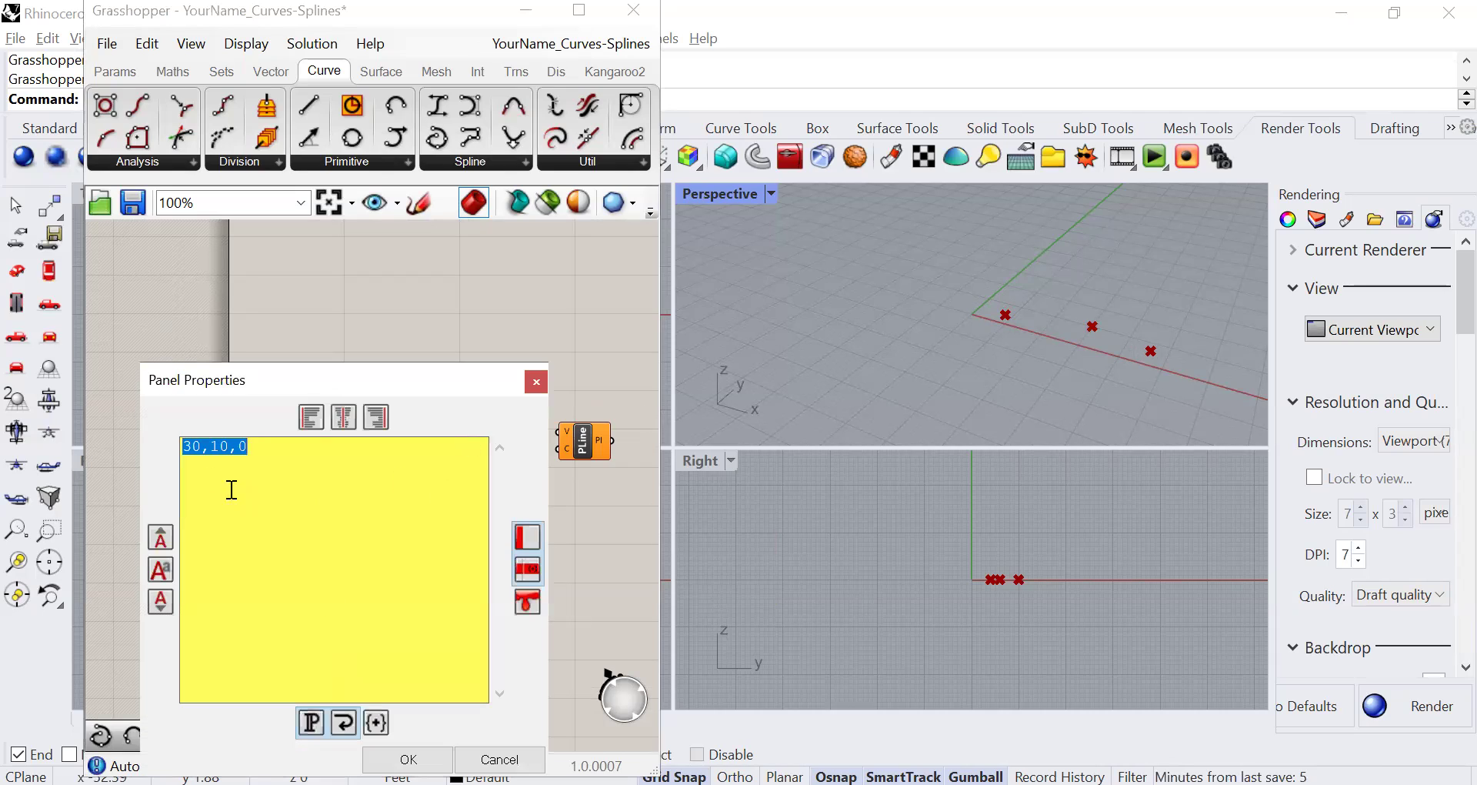
click(192, 448)
key(BackSpace)
text(5)
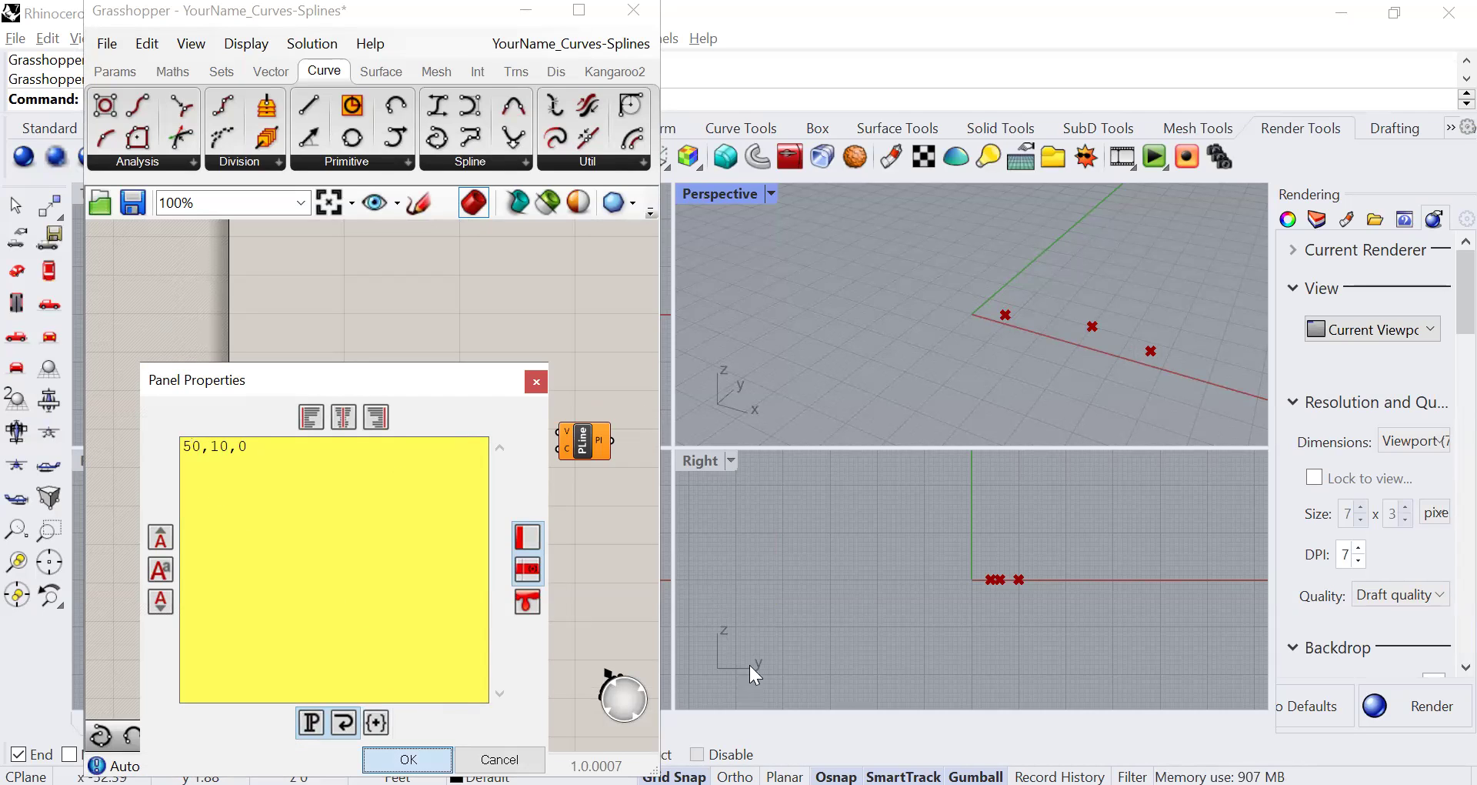
key(Return)
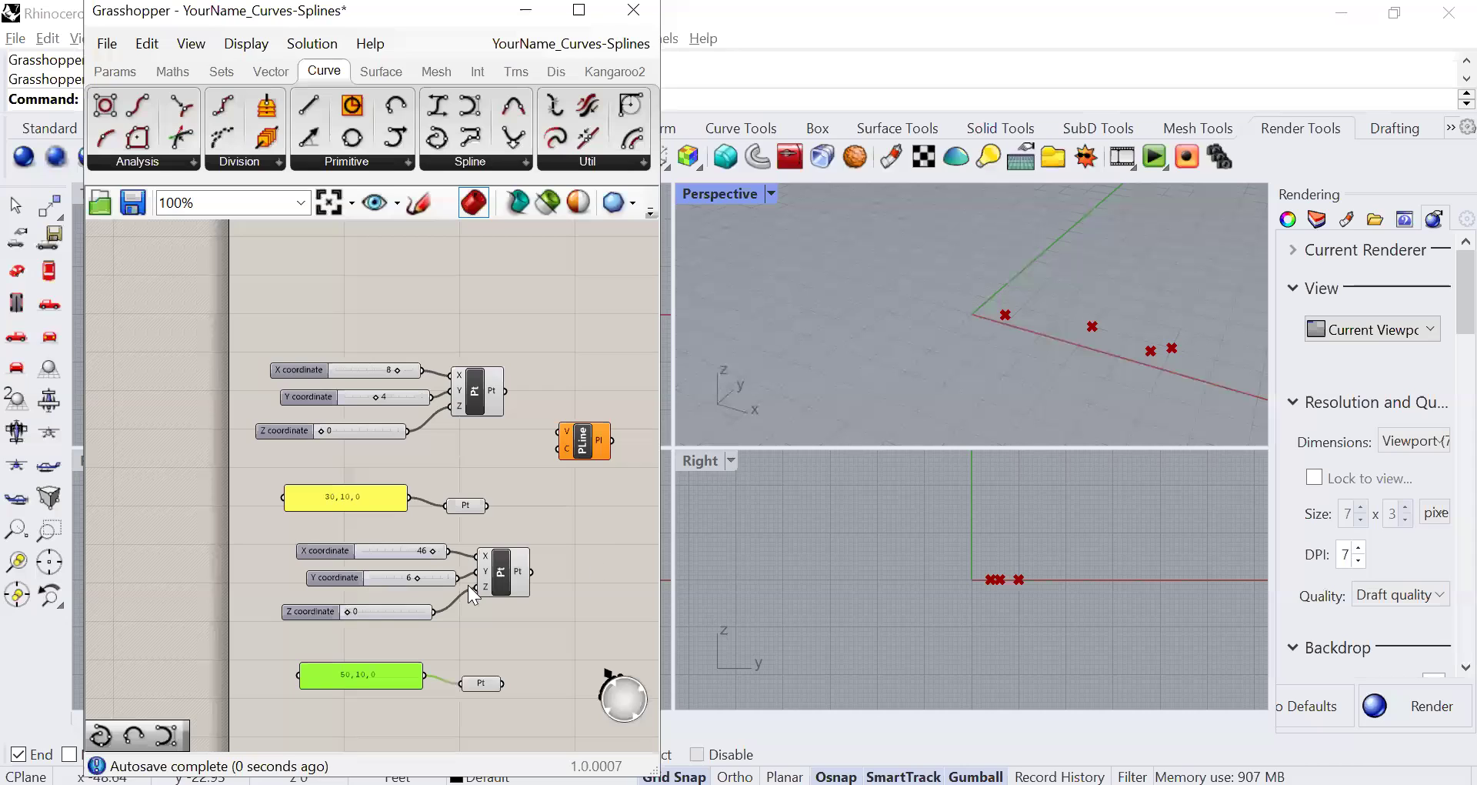
Step: Set the X coordinate slider of the second Construct Point to 38
click(433, 551)
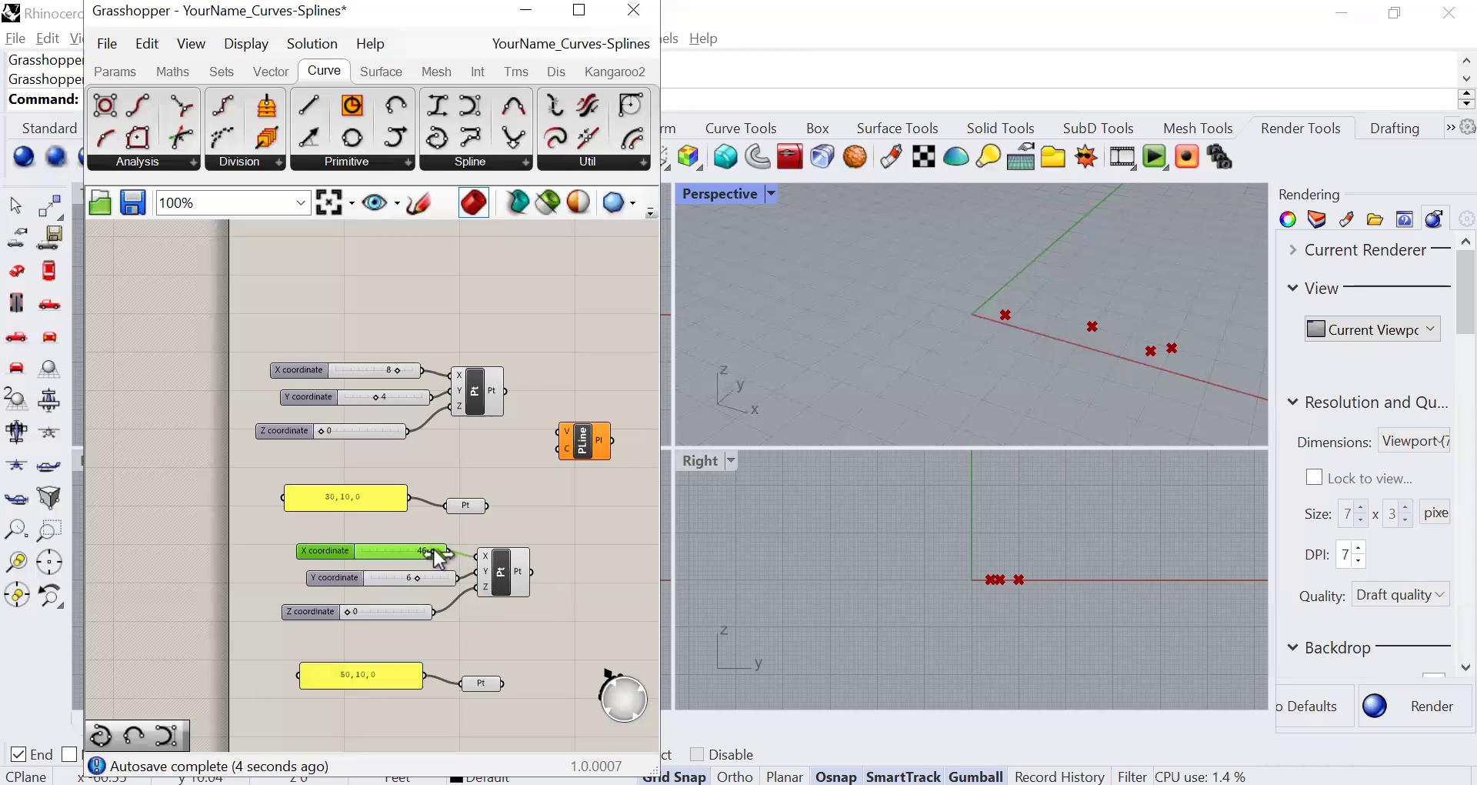
drag(431, 550, 420, 551)
click(550, 514)
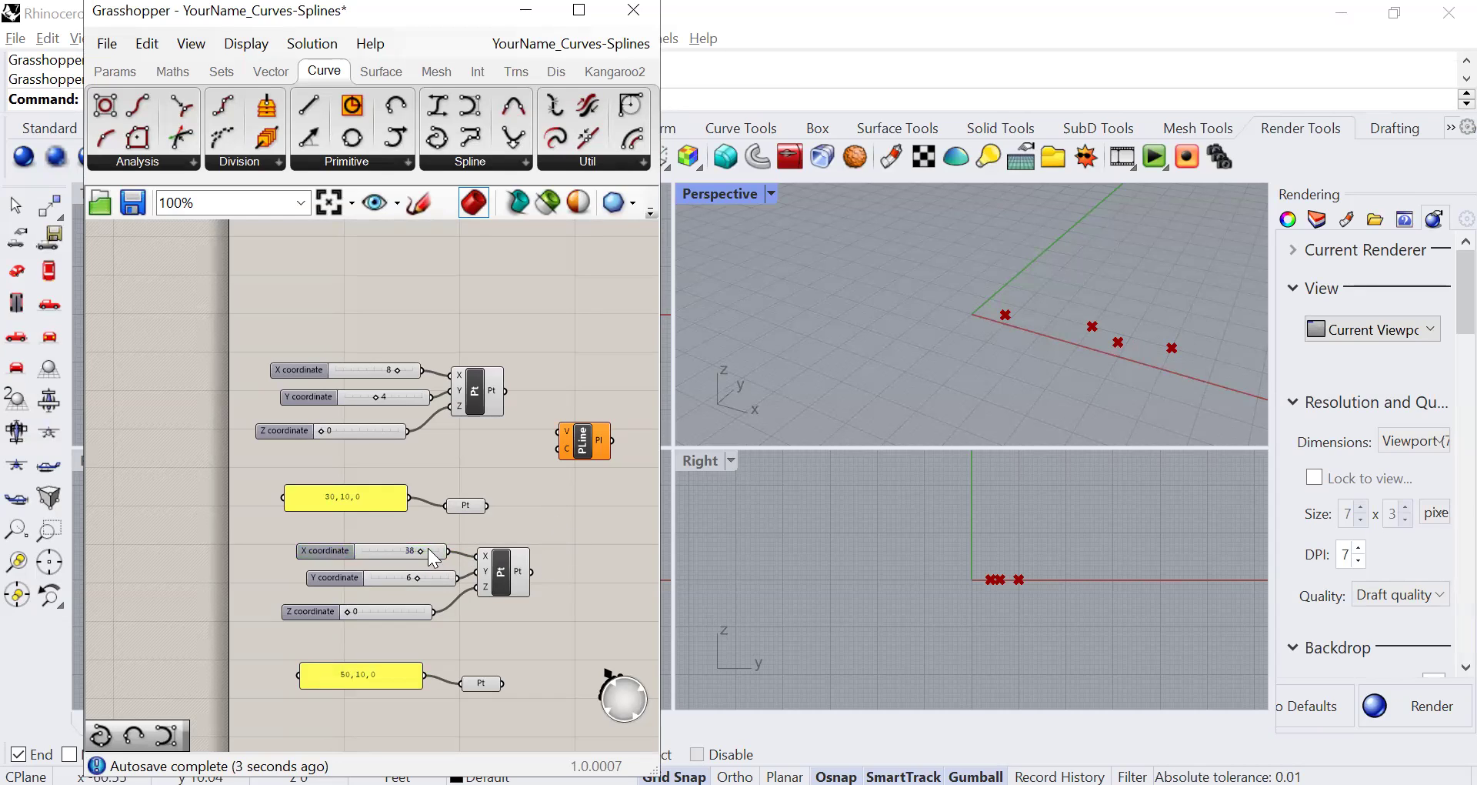
scroll(578, 540, down, 1)
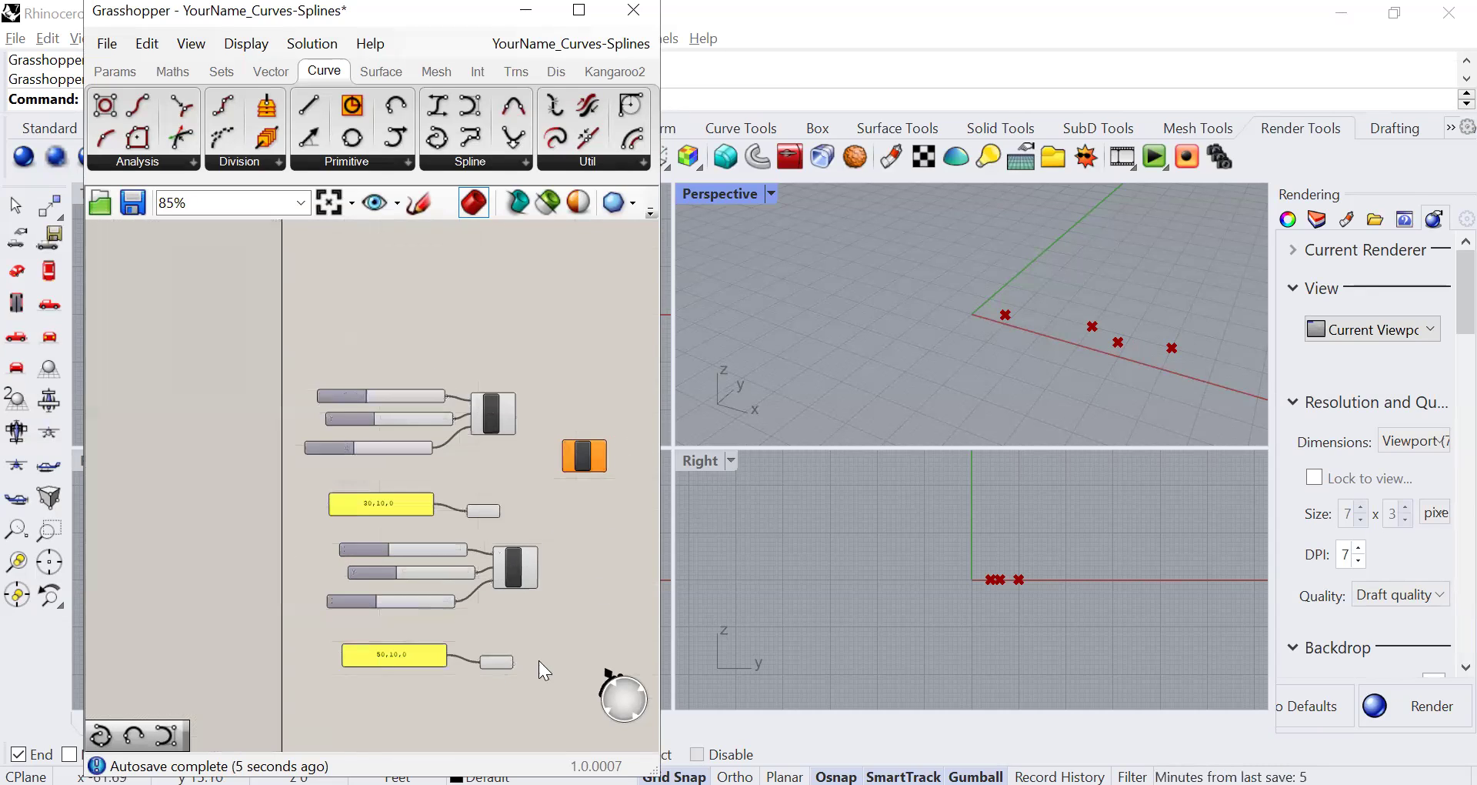
scroll(586, 525, up, 3)
scroll(528, 506, down, 2)
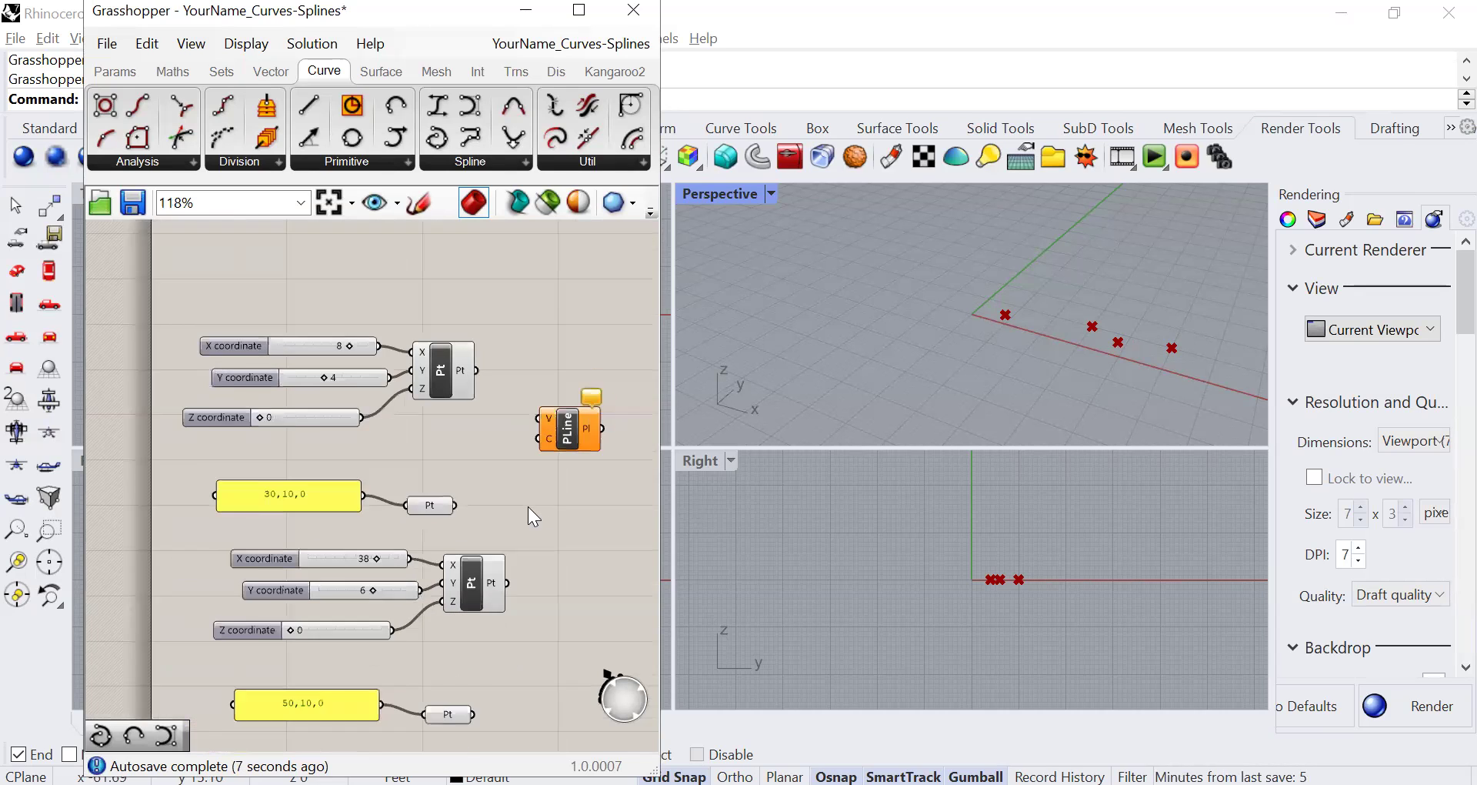
right_drag(528, 469, 501, 399)
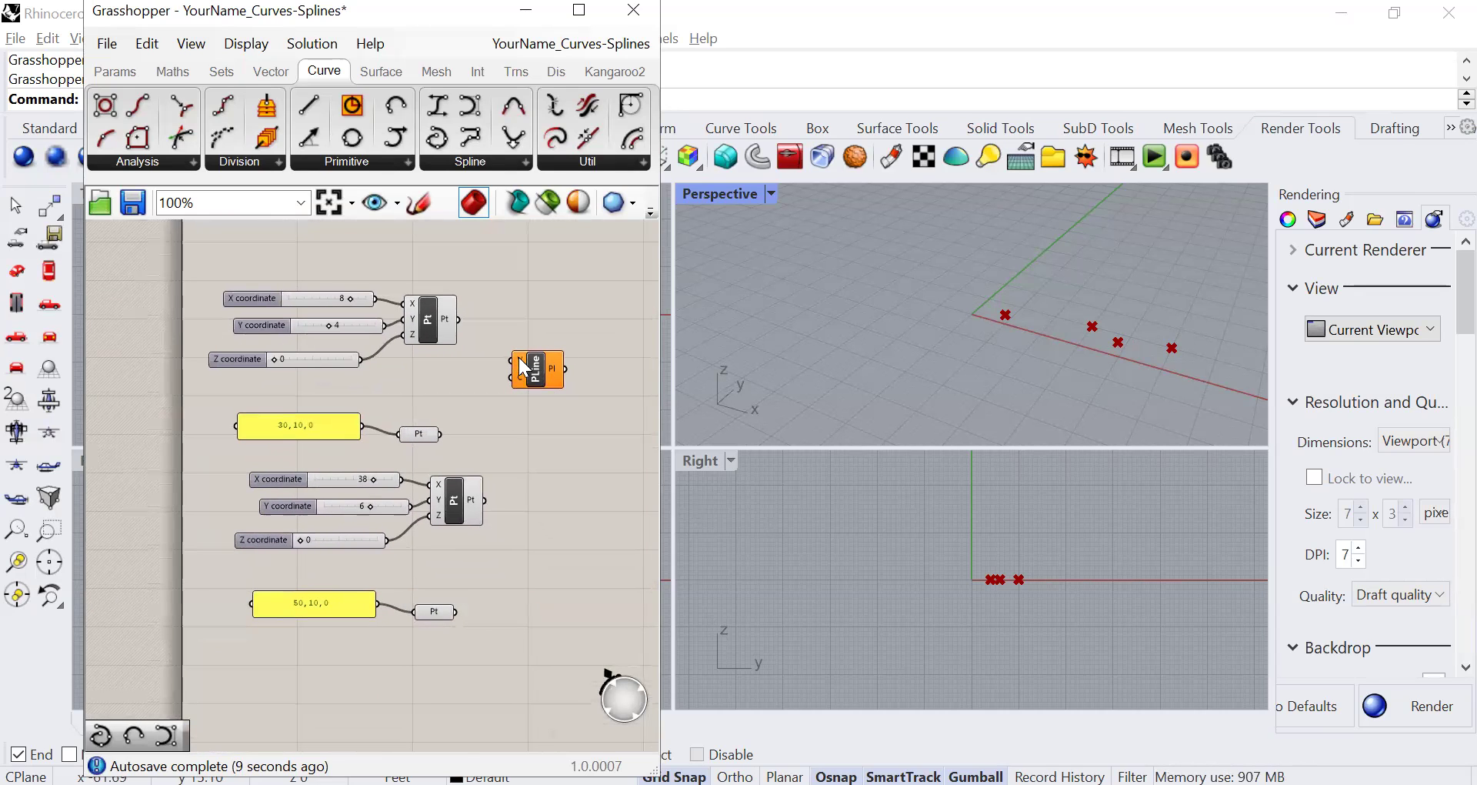
Step: Place the PolyLine component to the right of the point groups, level with the 30,10,0 panel's Point component
drag(533, 379, 559, 455)
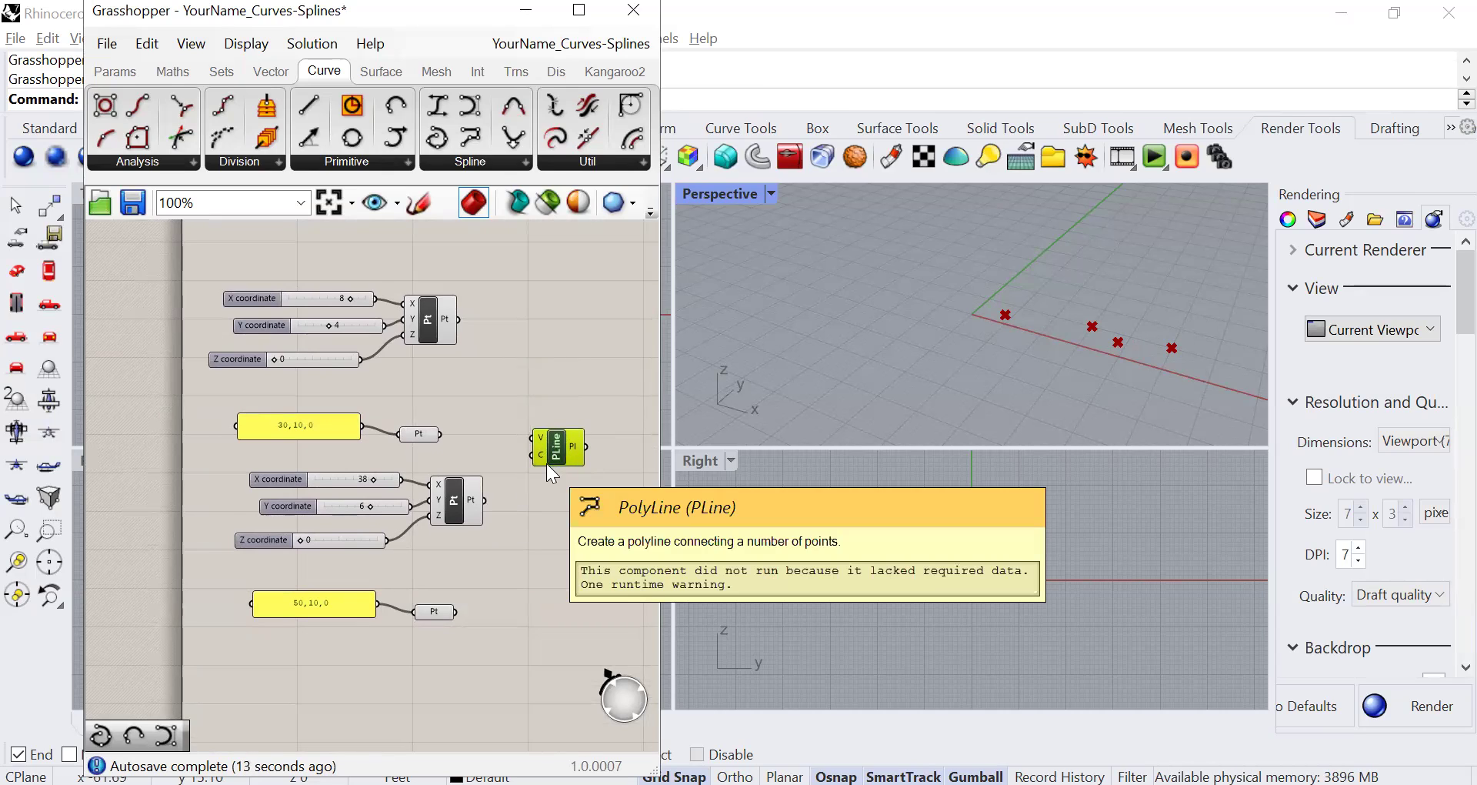
drag(458, 320, 526, 441)
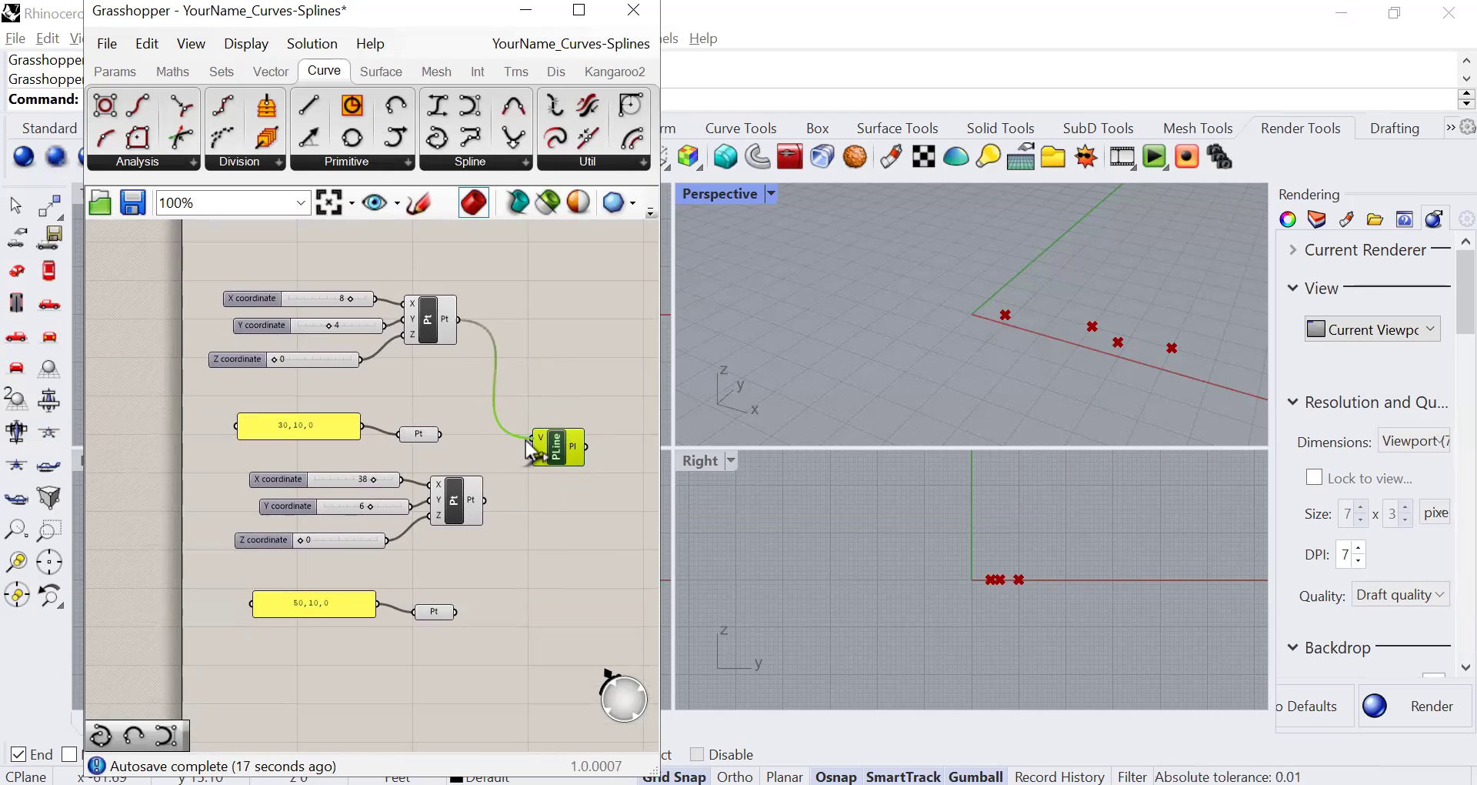
mouse_move(544, 448)
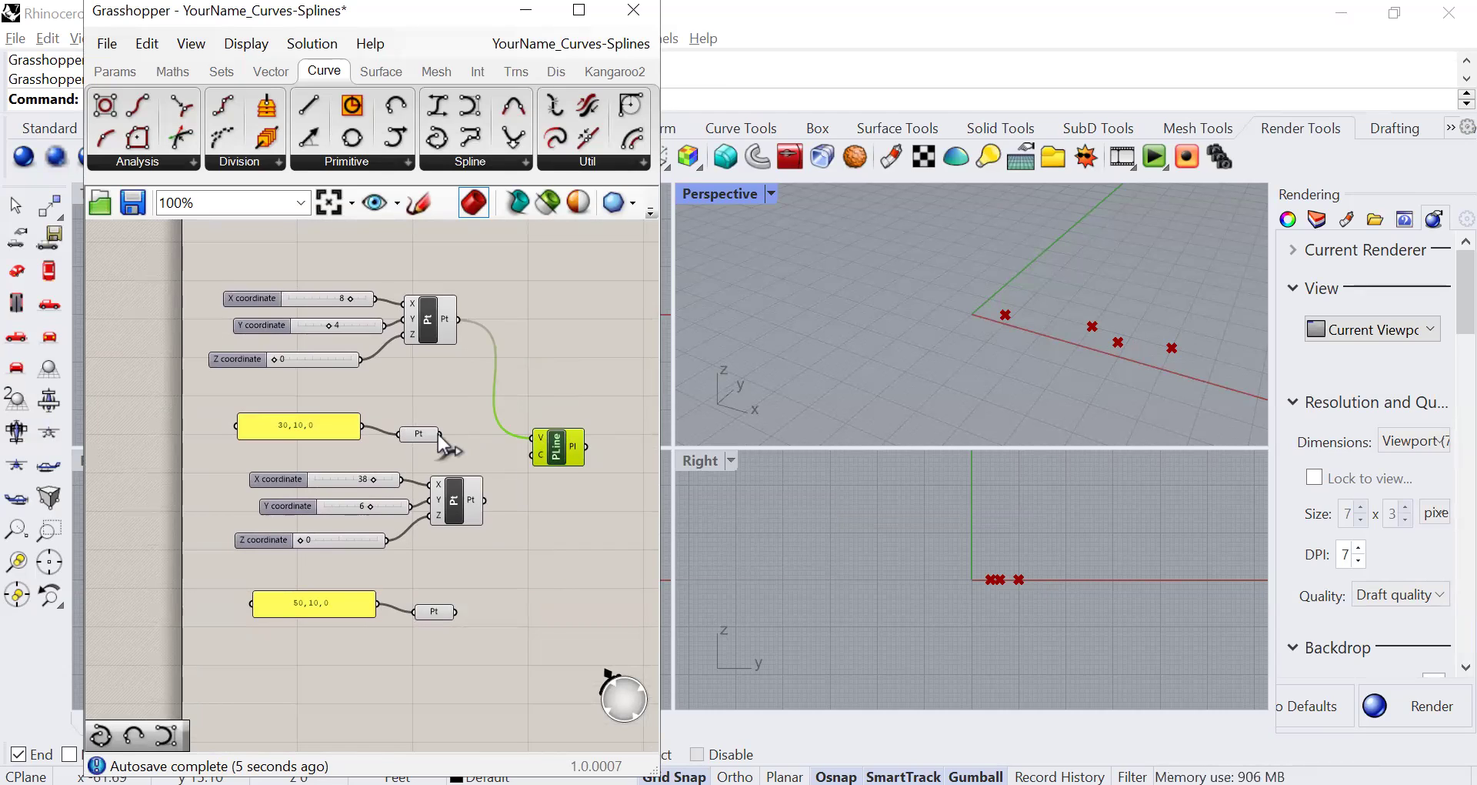
drag(520, 439, 523, 440)
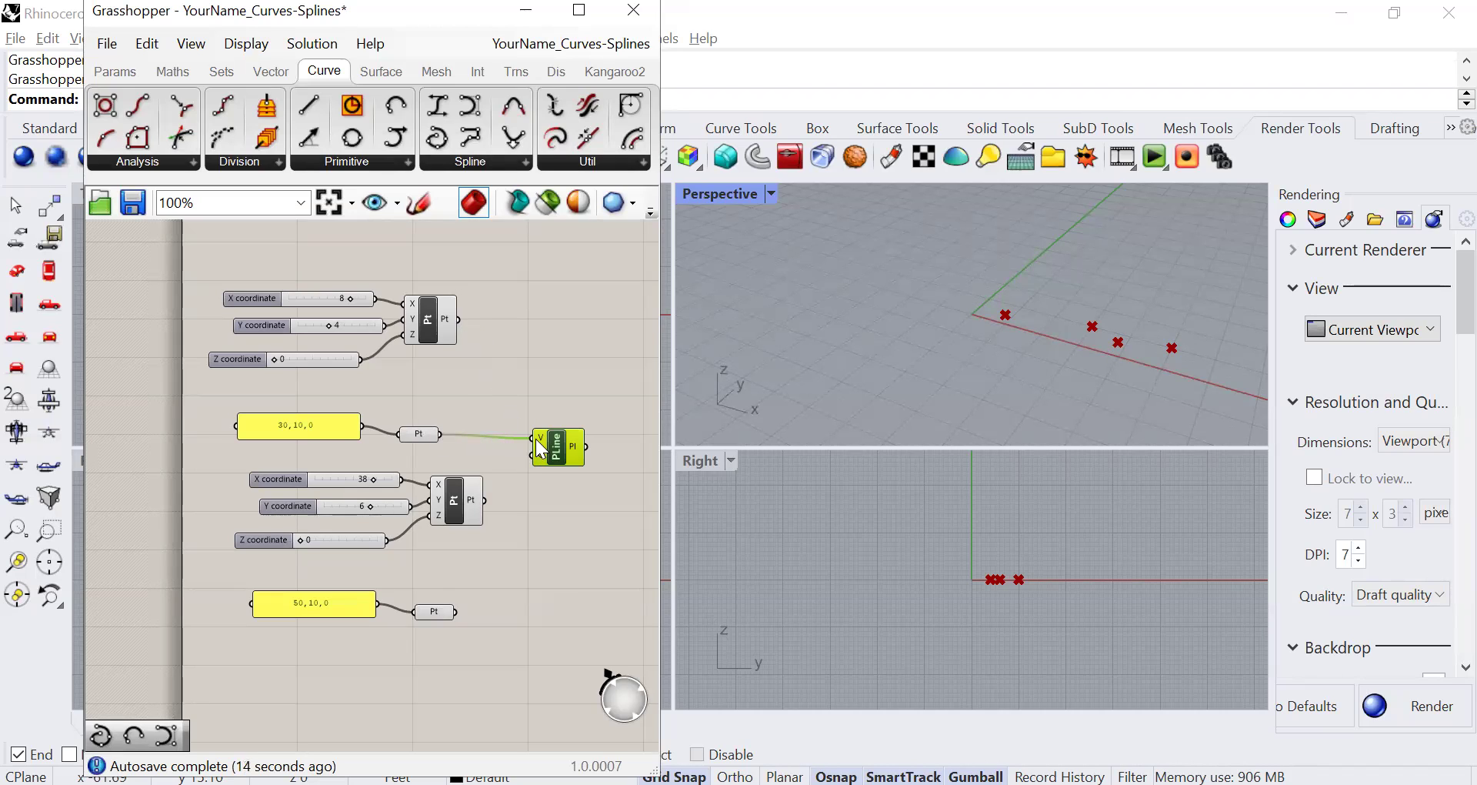
ctrl+drag(534, 439, 446, 437)
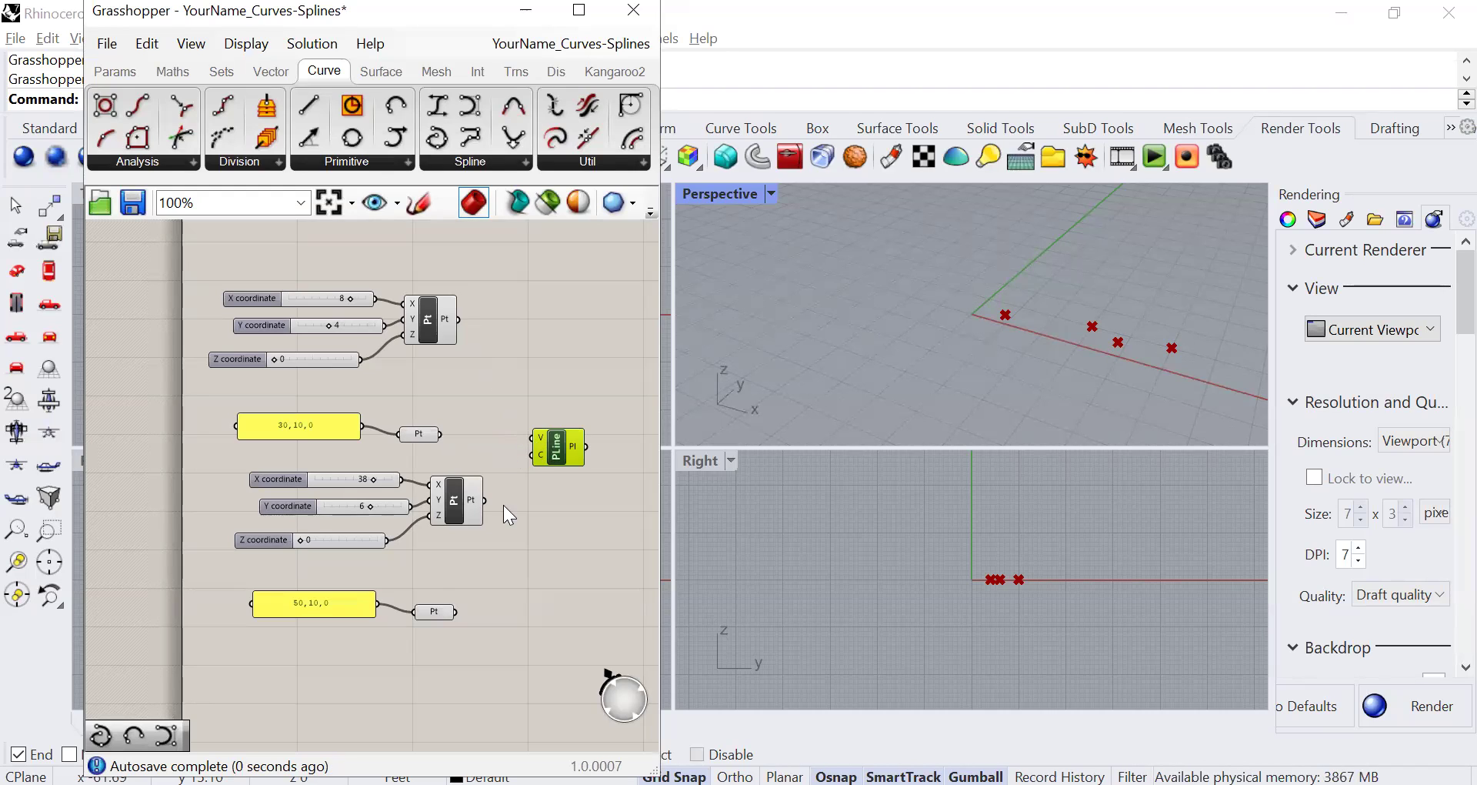
Step: Connect the first Construct Point, the 30,10,0 point, the second Construct Point and the 50,10,0 point, in that order, to PolyLine's V input
drag(458, 320, 529, 441)
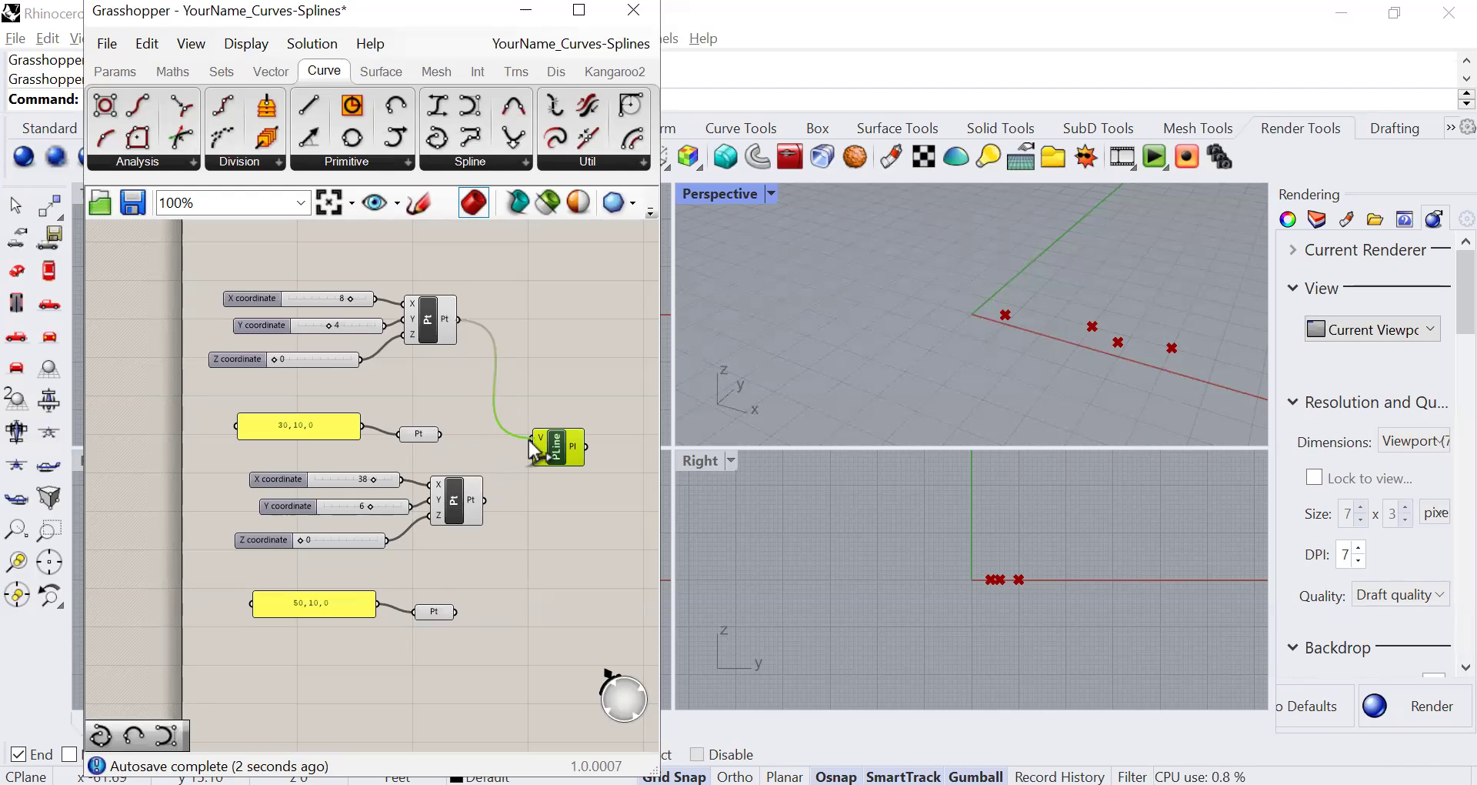
shift+drag(441, 436, 531, 437)
shift+drag(483, 500, 531, 438)
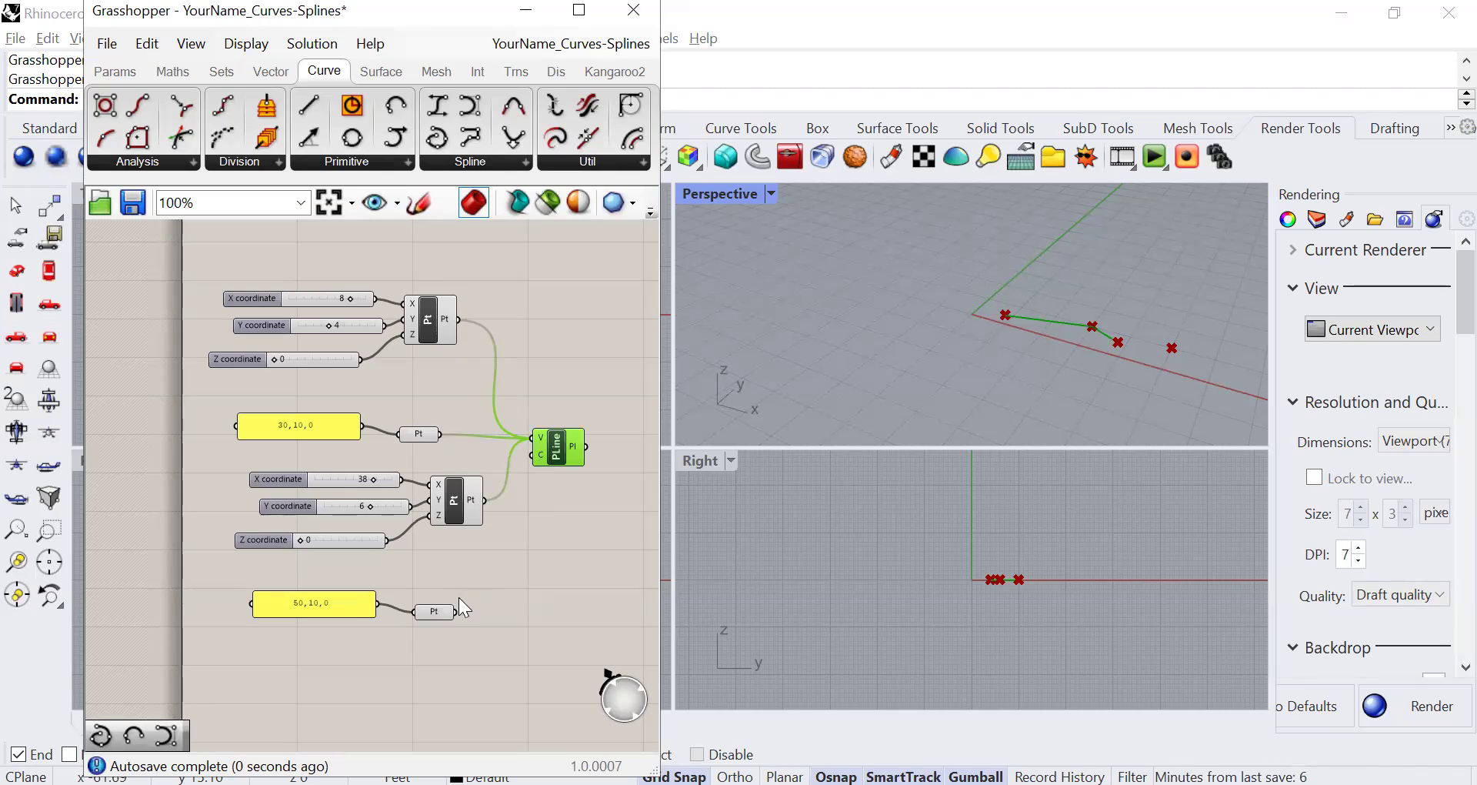
shift+drag(456, 612, 526, 437)
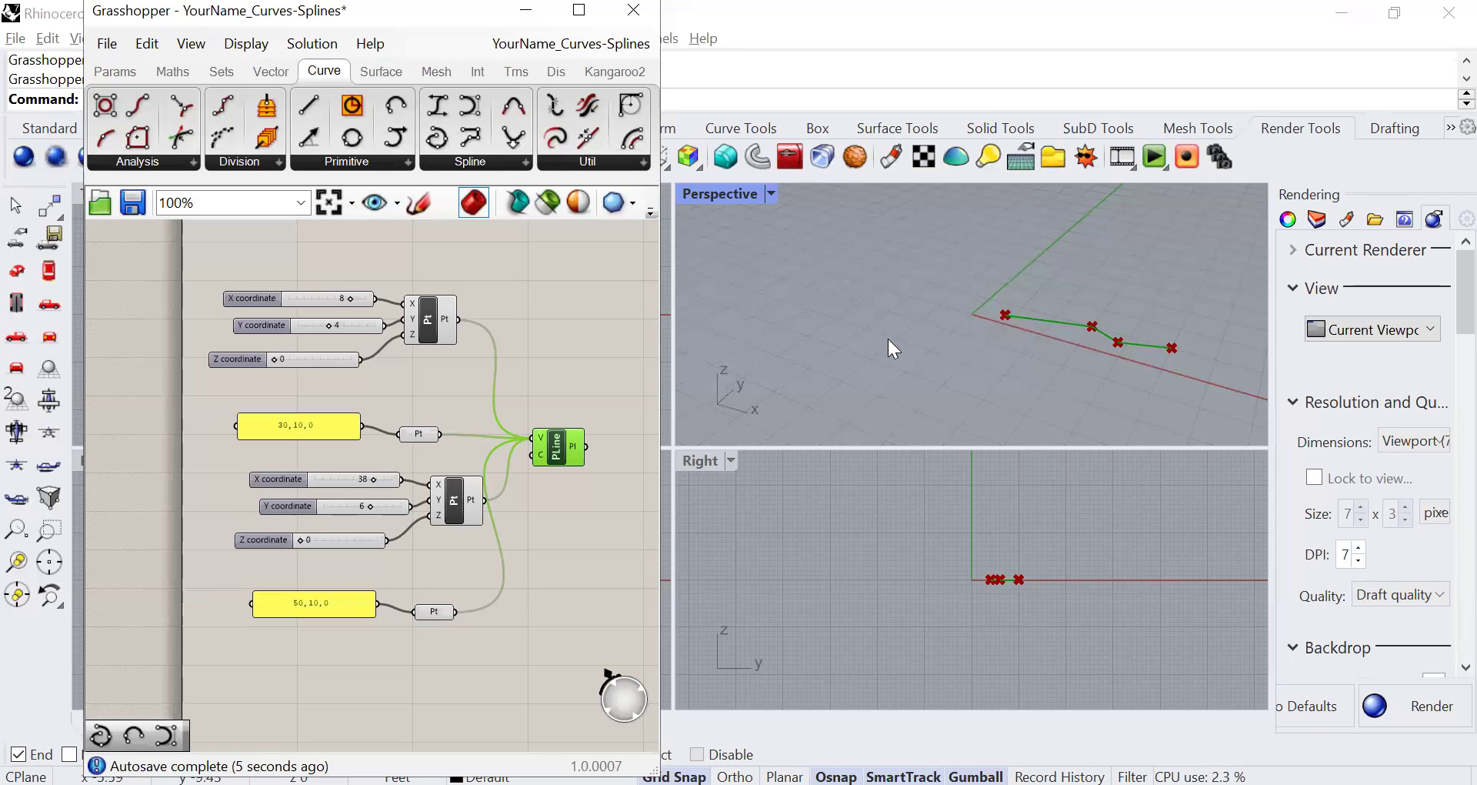
click(545, 360)
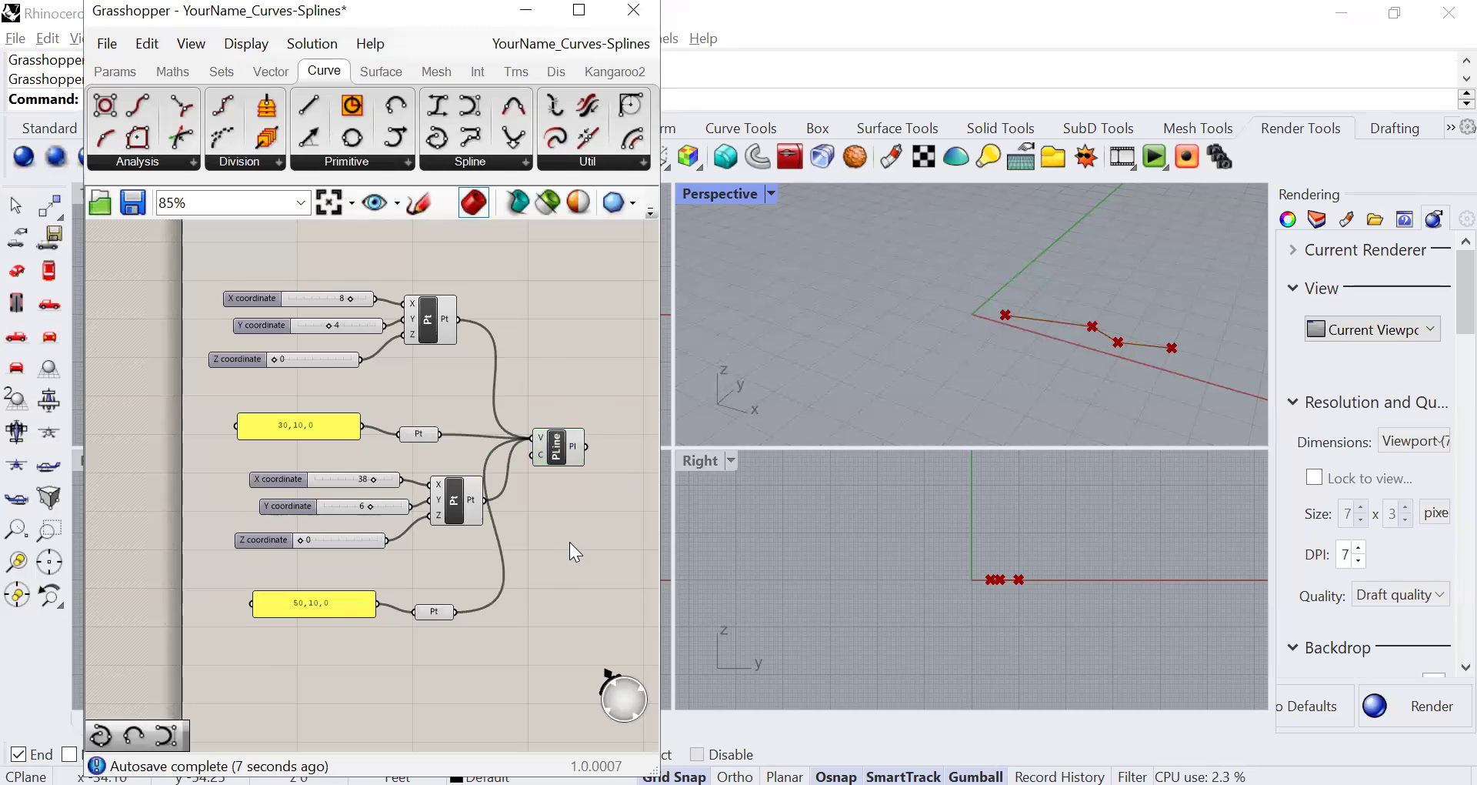
Step: Set the X coordinate slider of the second Construct Point to 39
scroll(569, 541, down, 3)
scroll(402, 470, up, 4)
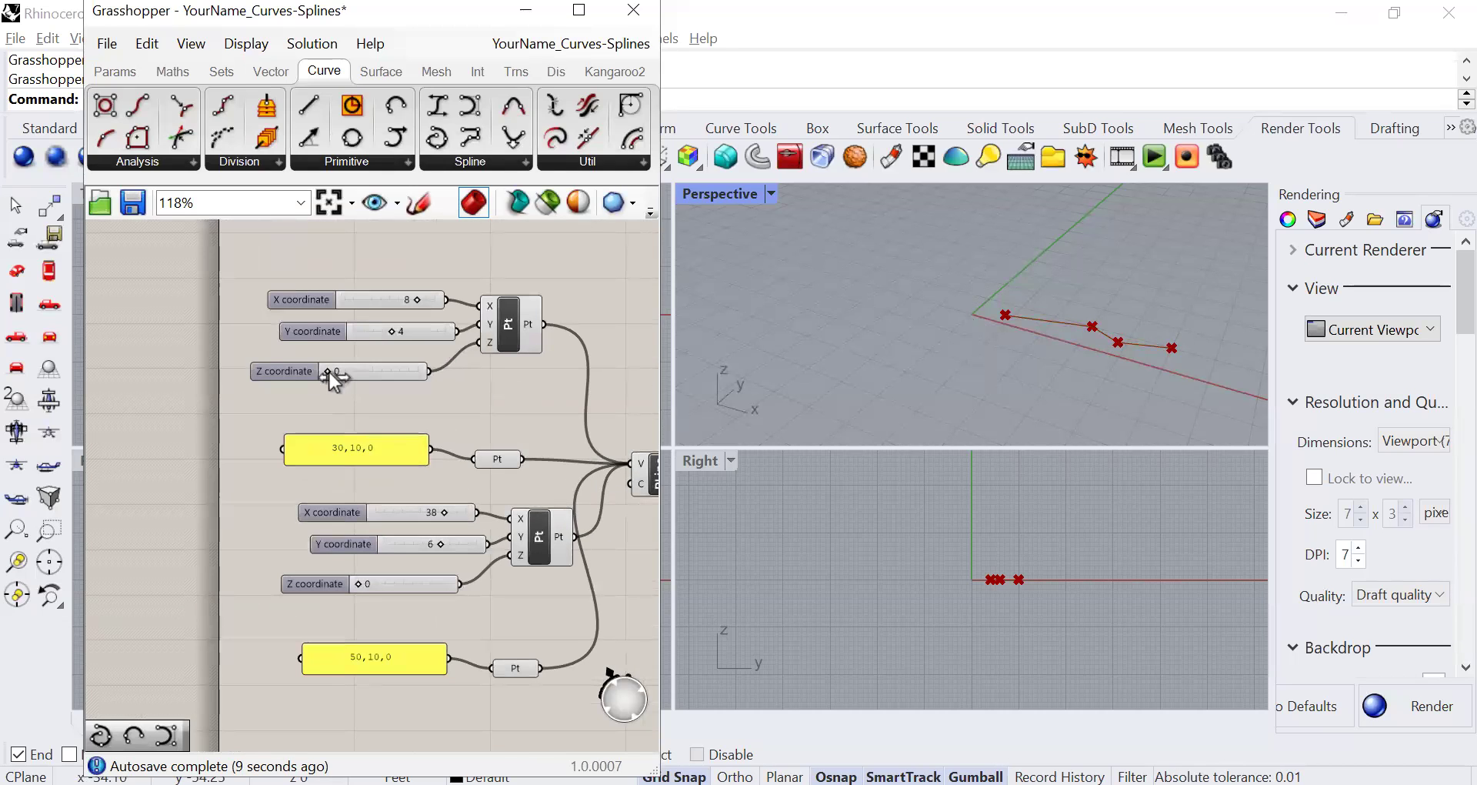
mouse_move(398, 331)
mouse_down()
mouse_move(427, 331)
mouse_move(395, 330)
mouse_up()
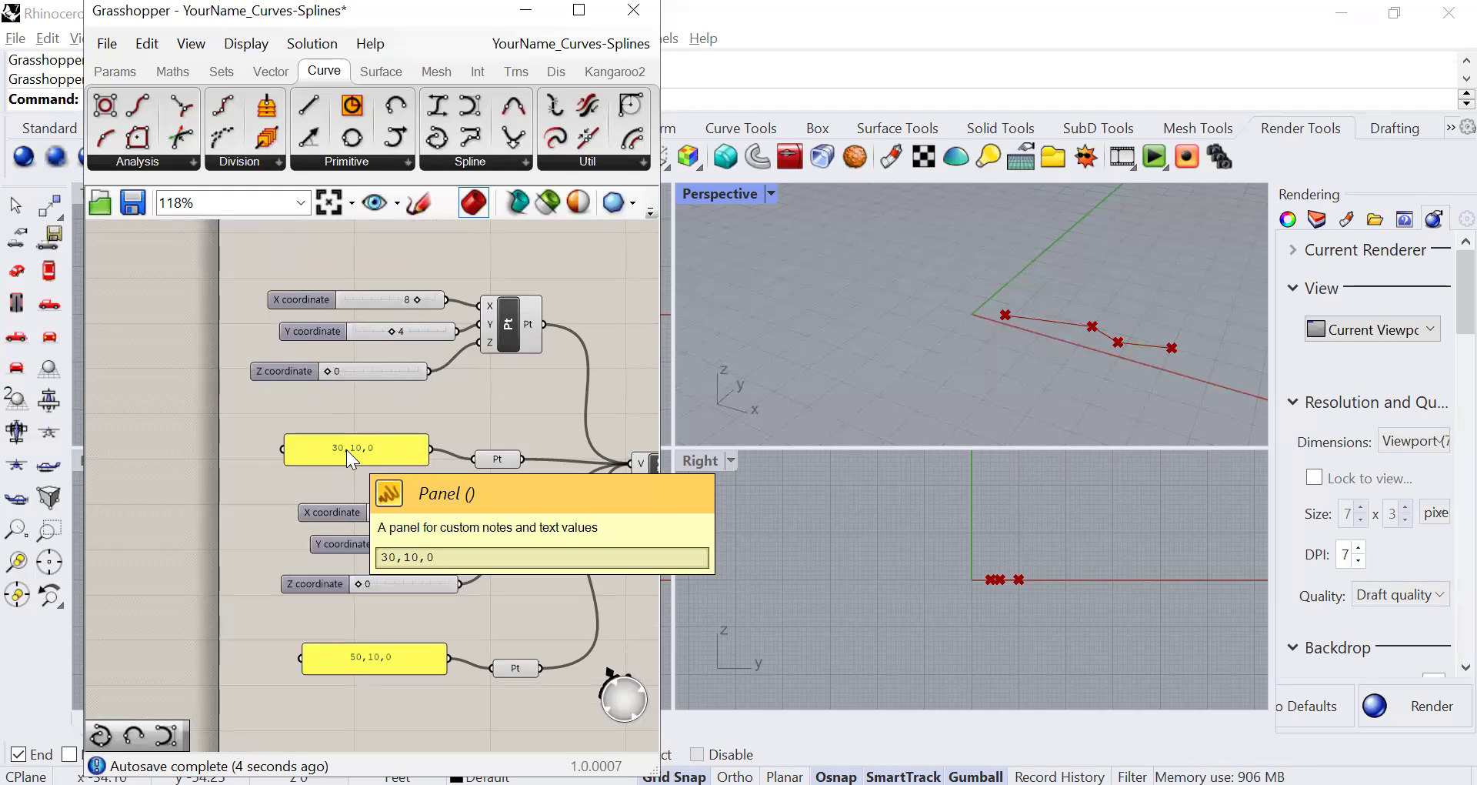
mouse_move(448, 516)
mouse_down()
mouse_move(422, 518)
mouse_move(445, 514)
mouse_up()
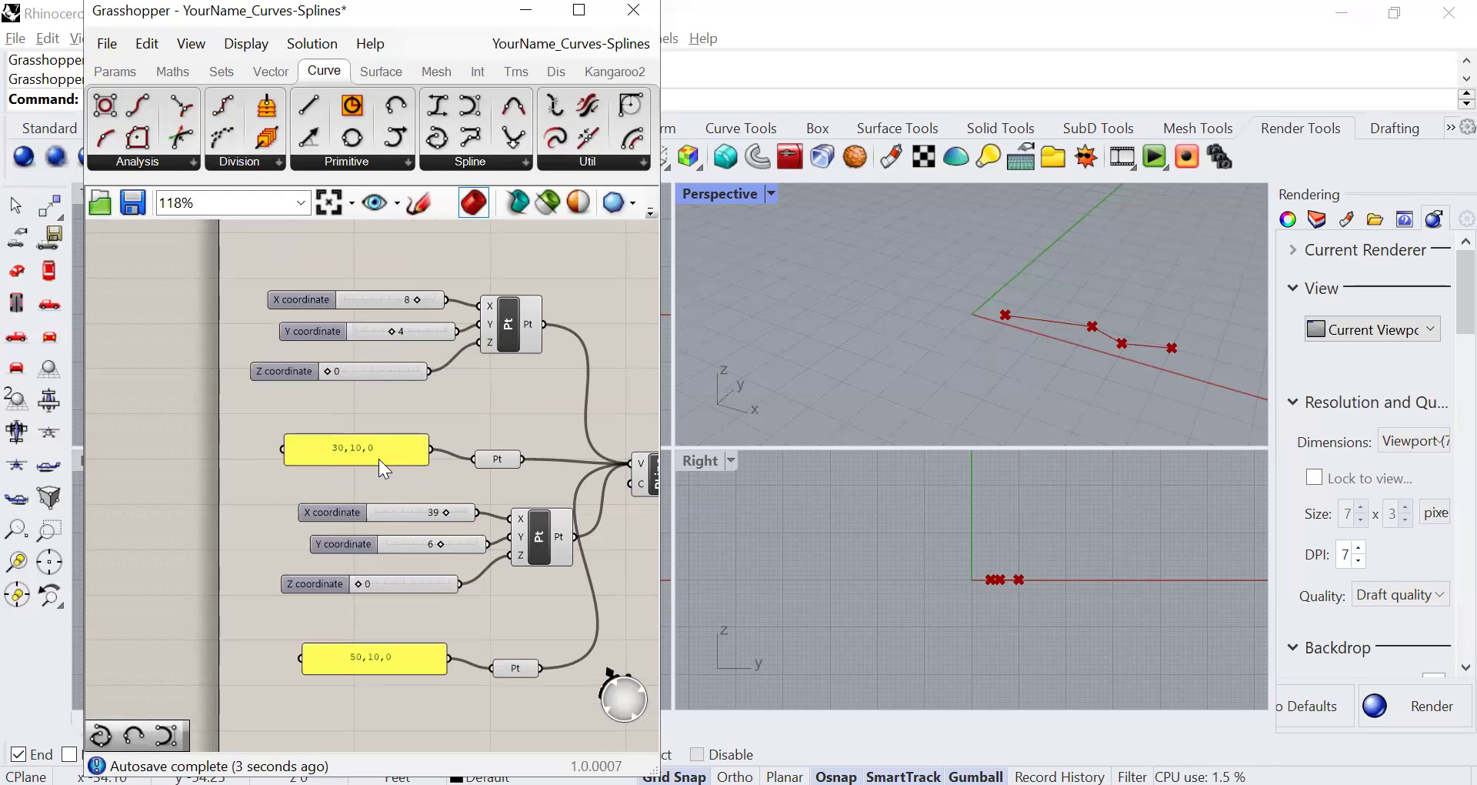
Step: Change the 30,10,0 panel's text to 25,10,0
click(345, 449)
click(200, 330)
key(BackSpace)
key(BackSpace)
text(25)
click(413, 635)
click(603, 323)
Step: Add an Interpolate curve component on the canvas below the polyline definition
scroll(597, 339, down, 5)
right_drag(597, 561, 400, 563)
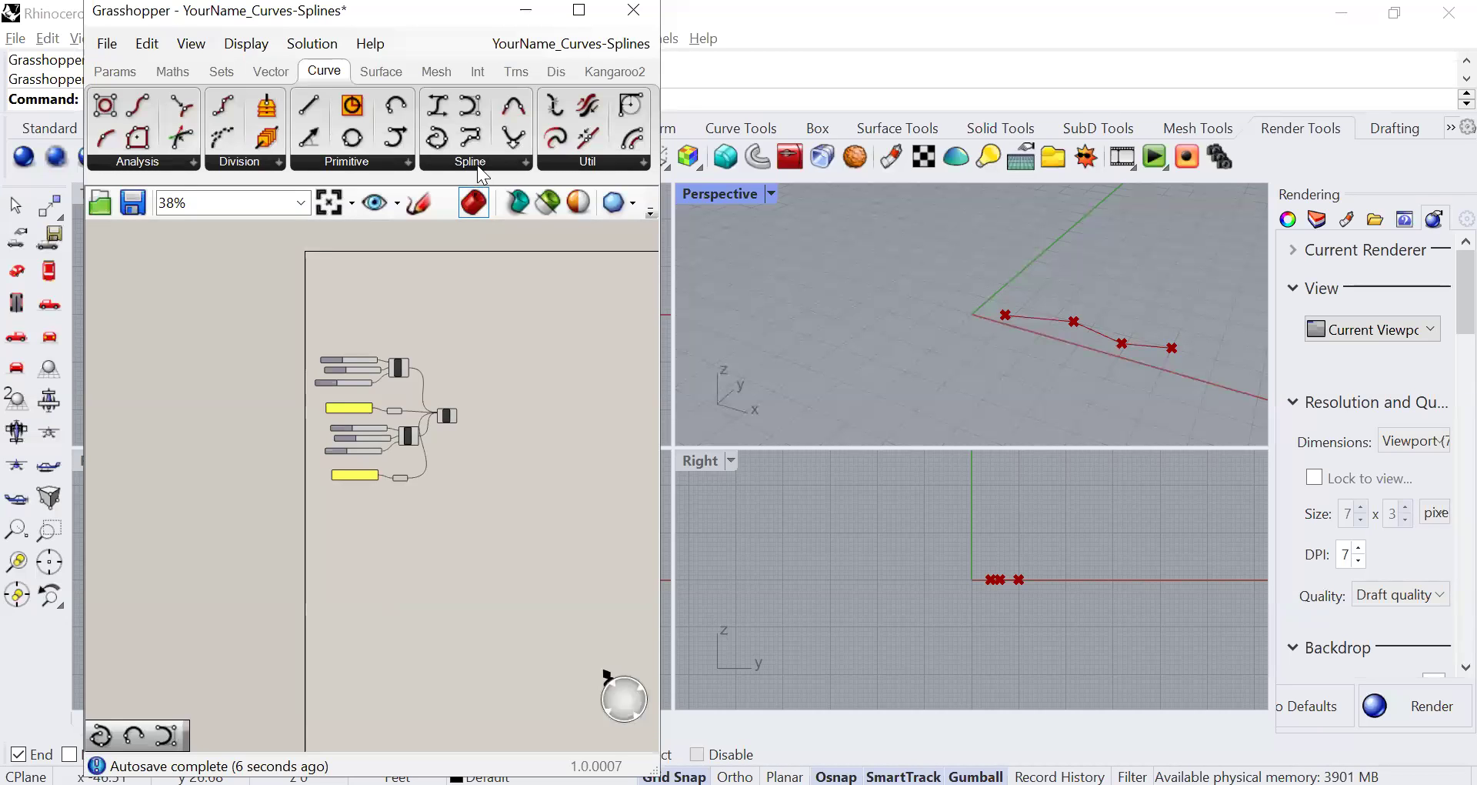
click(528, 164)
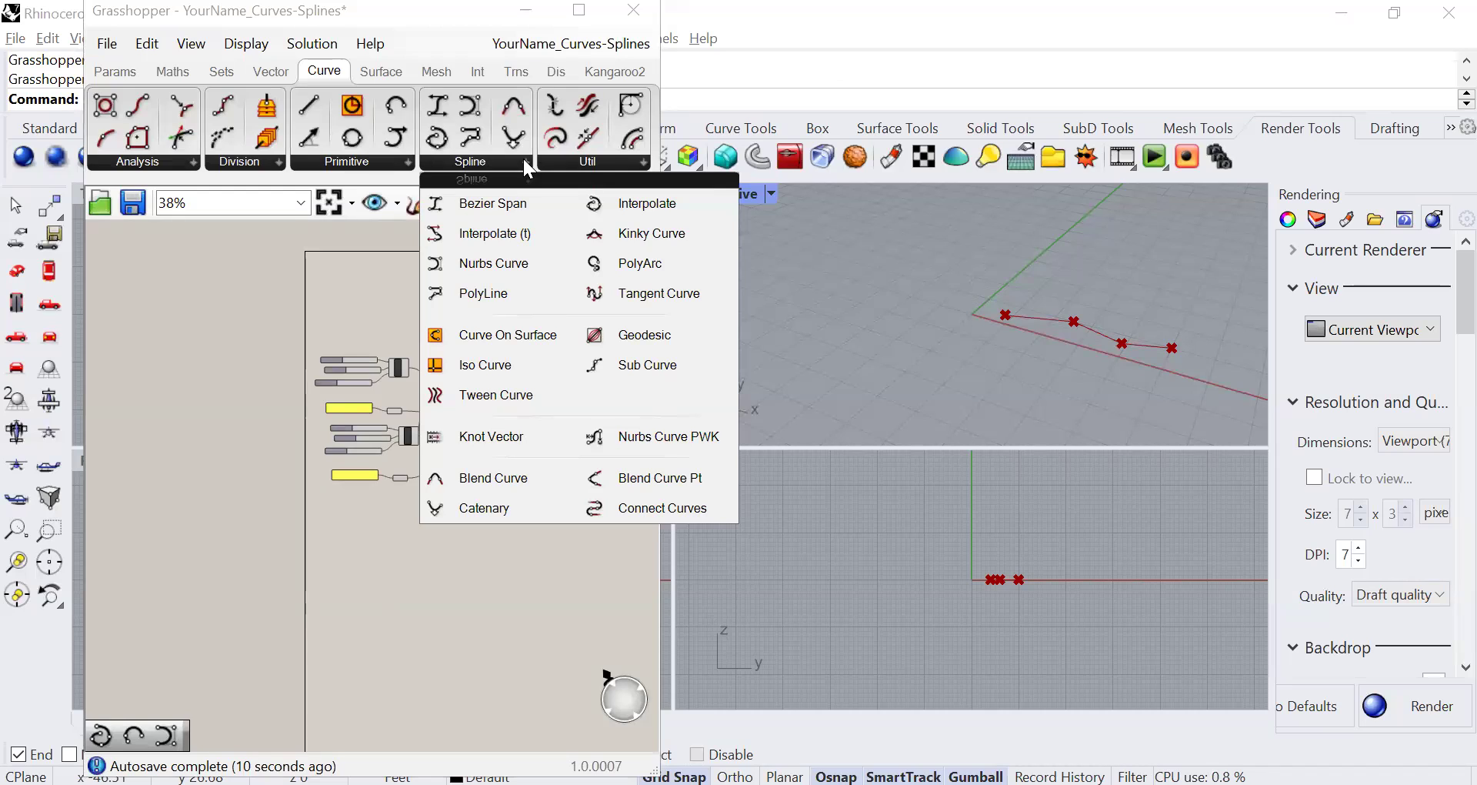
click(625, 203)
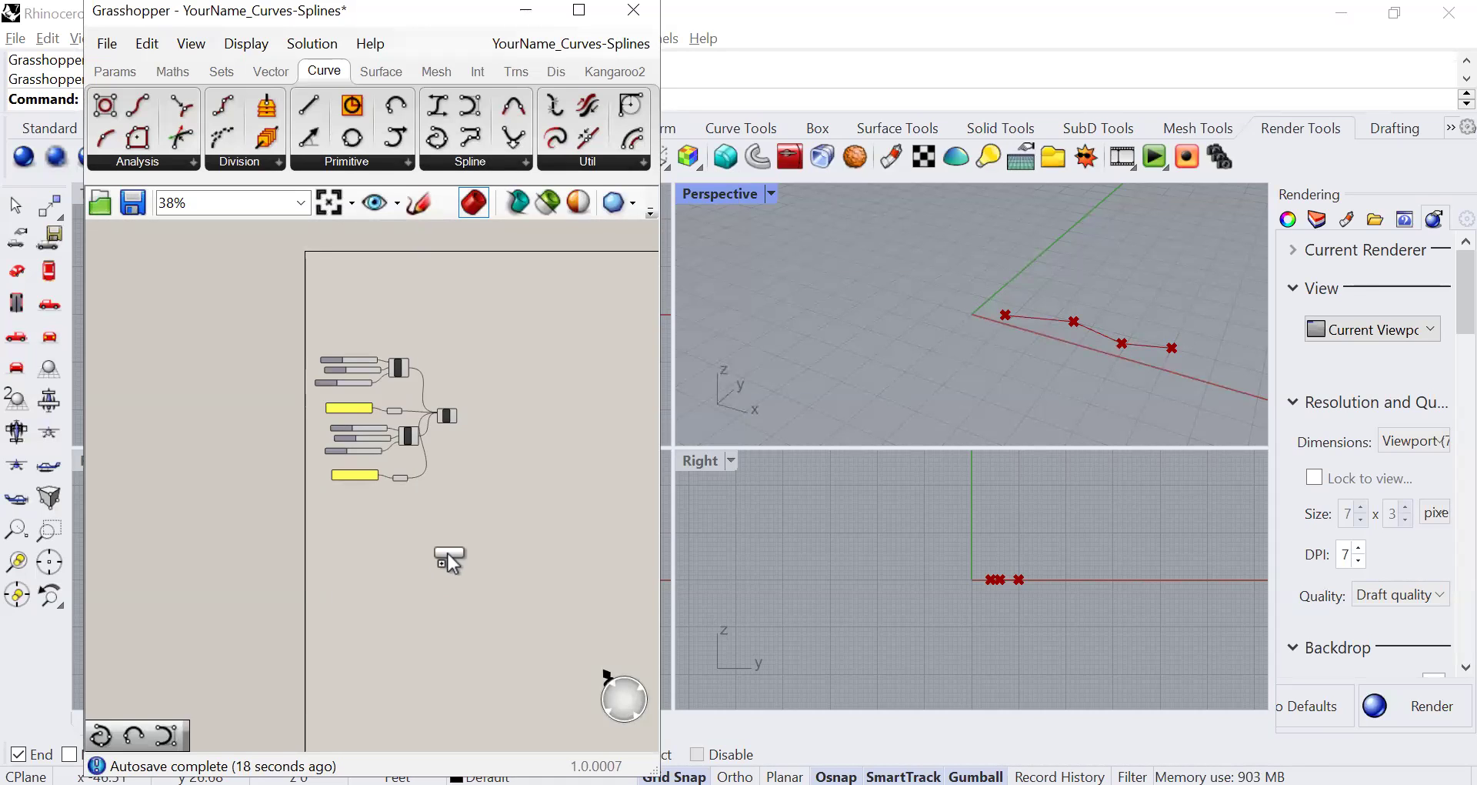
click(448, 552)
scroll(474, 557, up, 5)
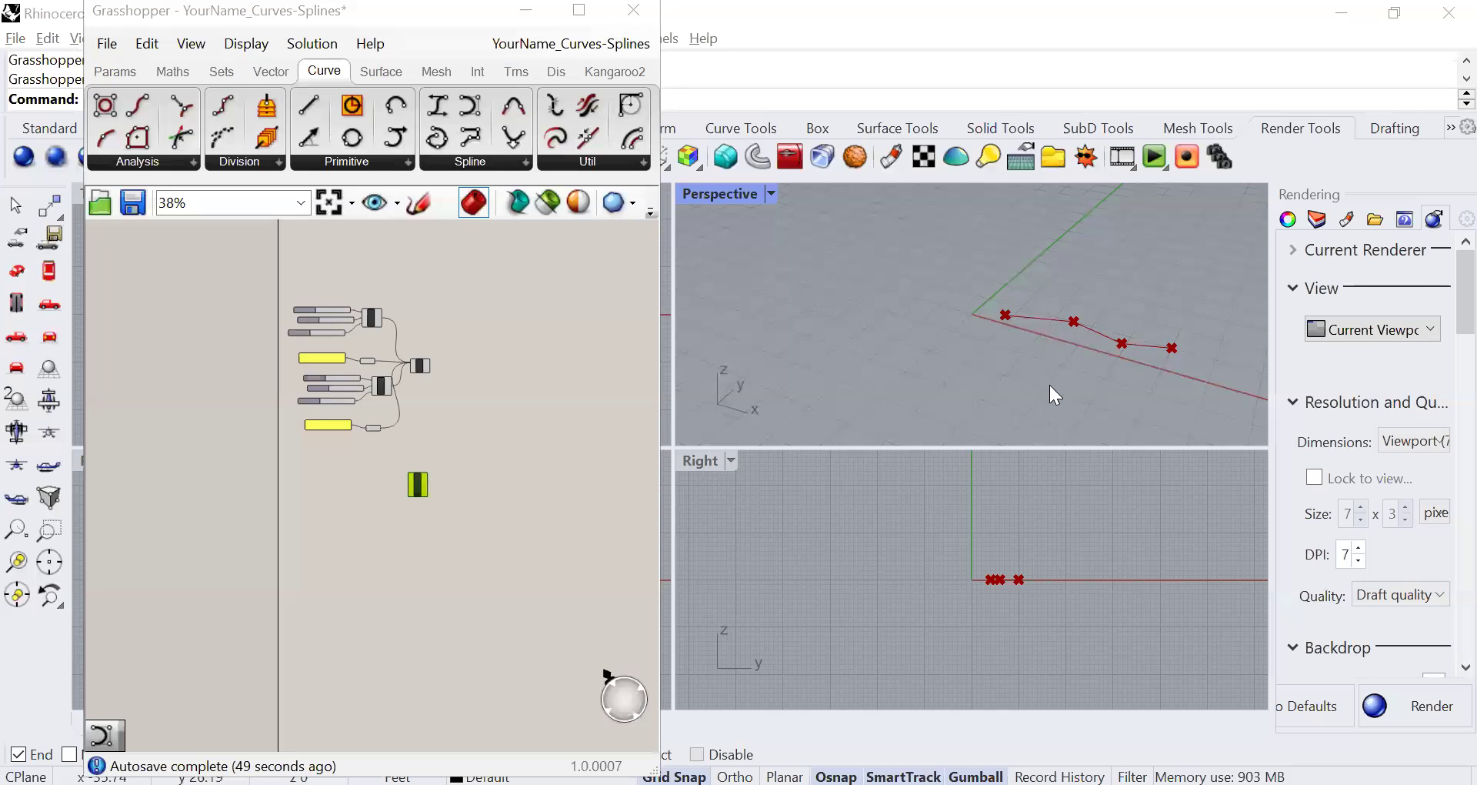
scroll(338, 269, up, 3)
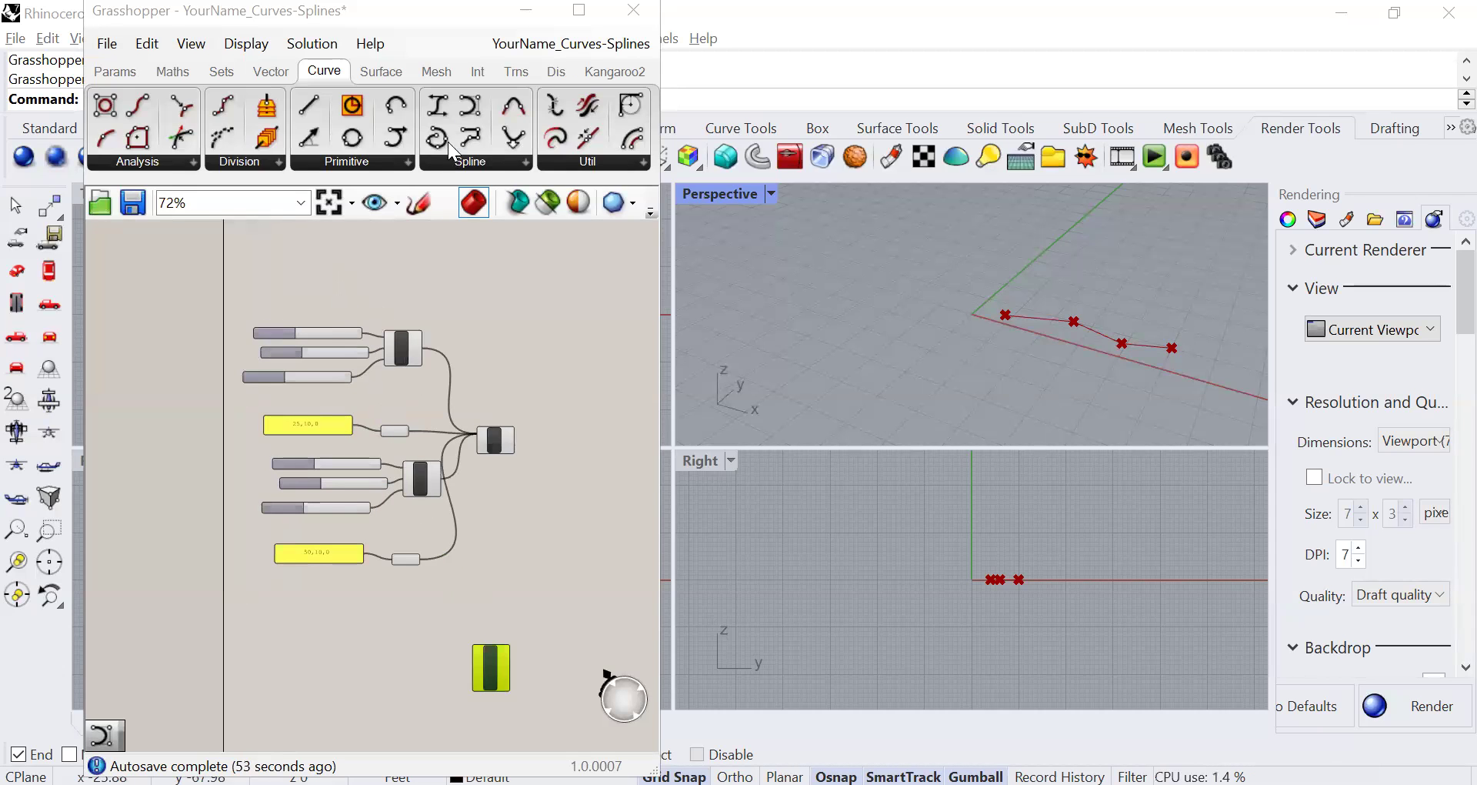
scroll(323, 347, up, 2)
scroll(338, 352, down, 1)
scroll(361, 359, down, 3)
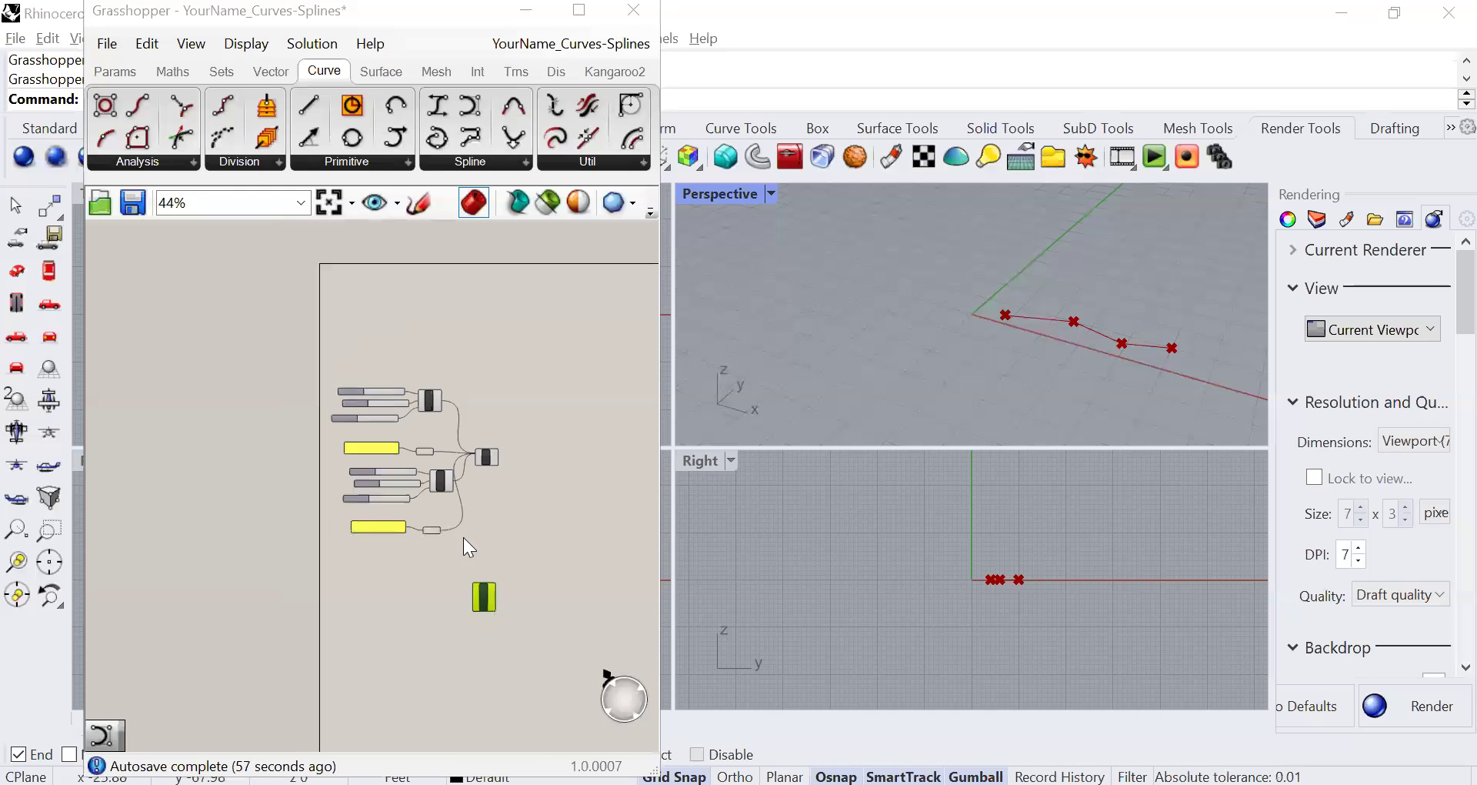
right_drag(492, 558, 519, 529)
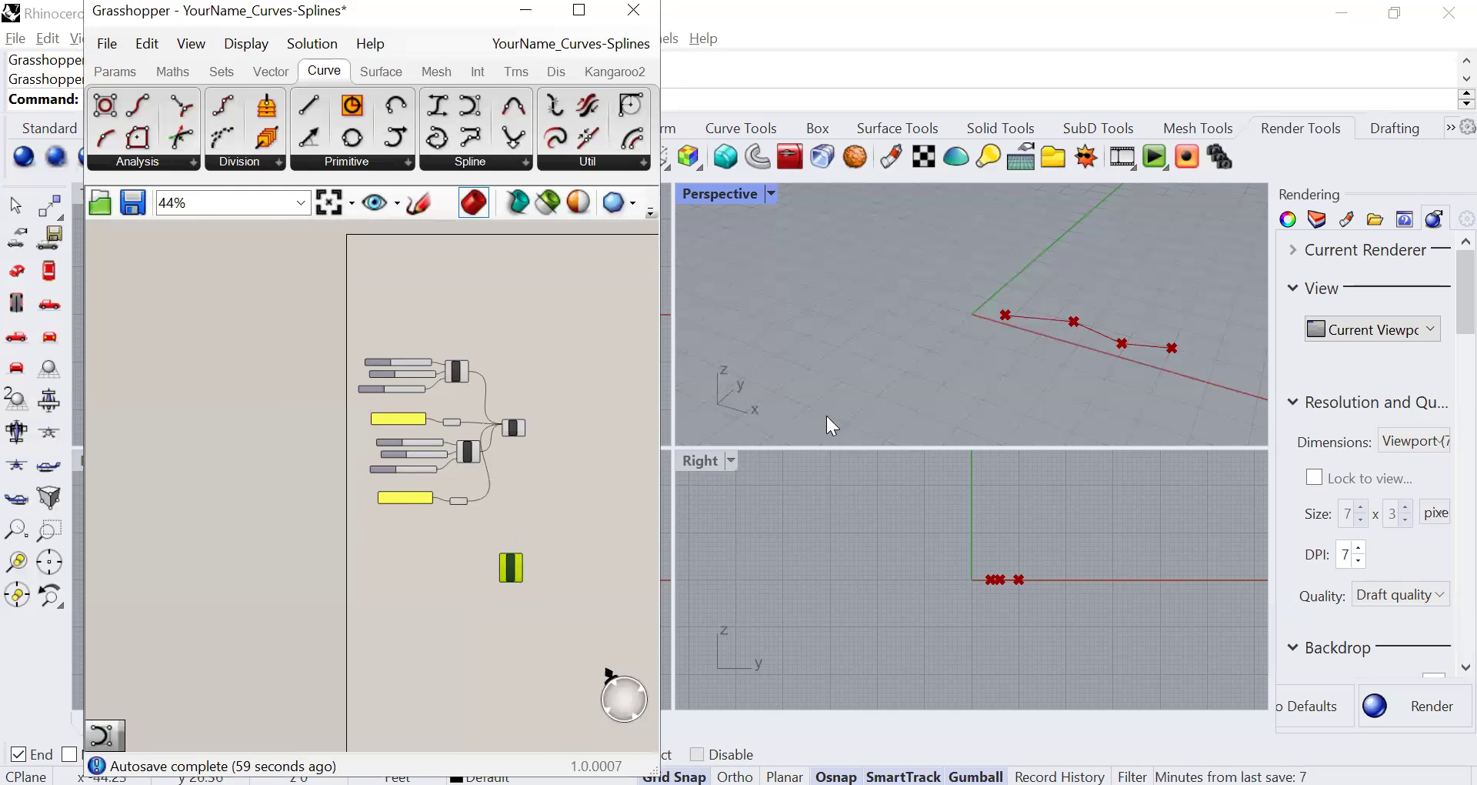
scroll(1033, 291, up, 3)
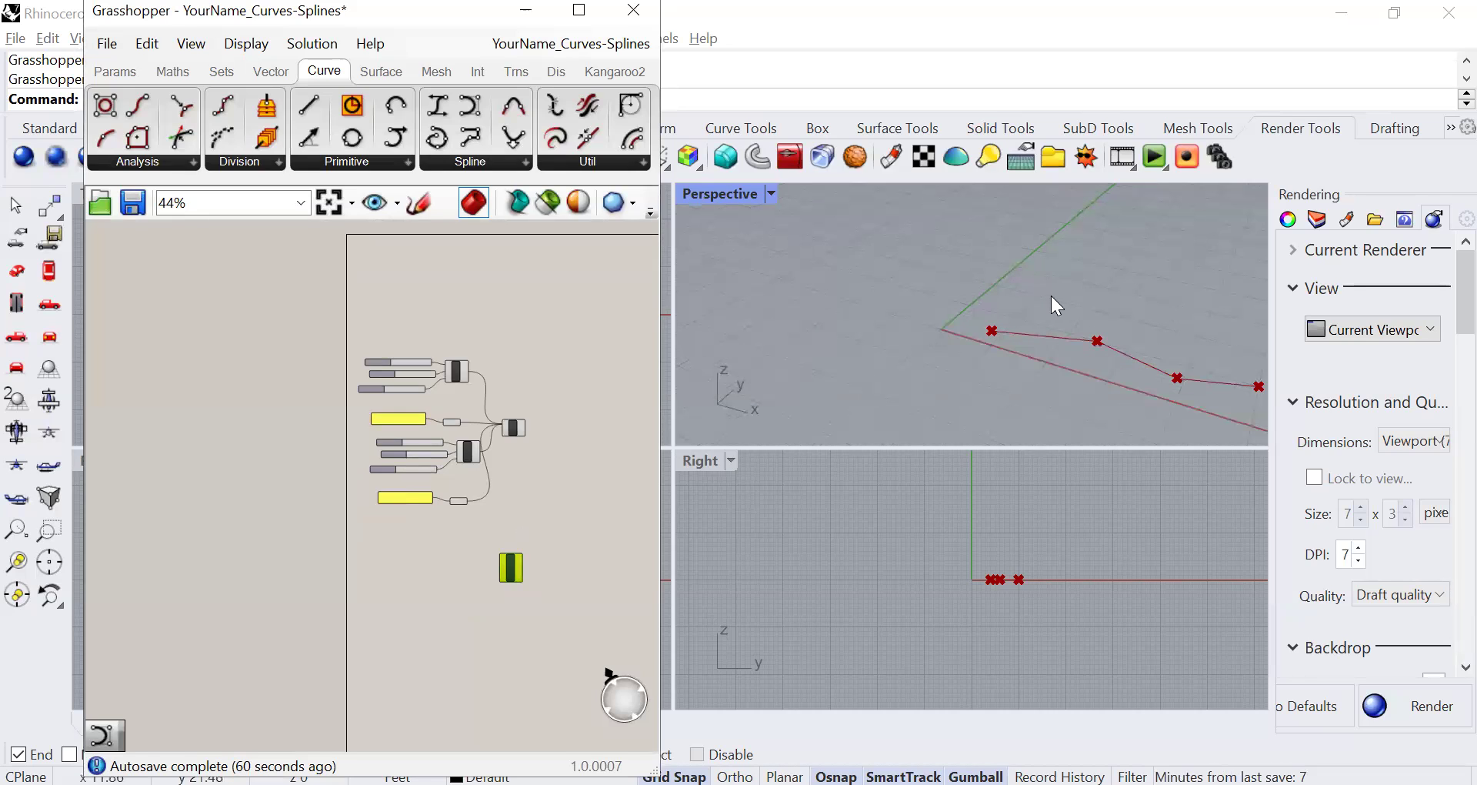
right_drag(1023, 316, 1000, 339)
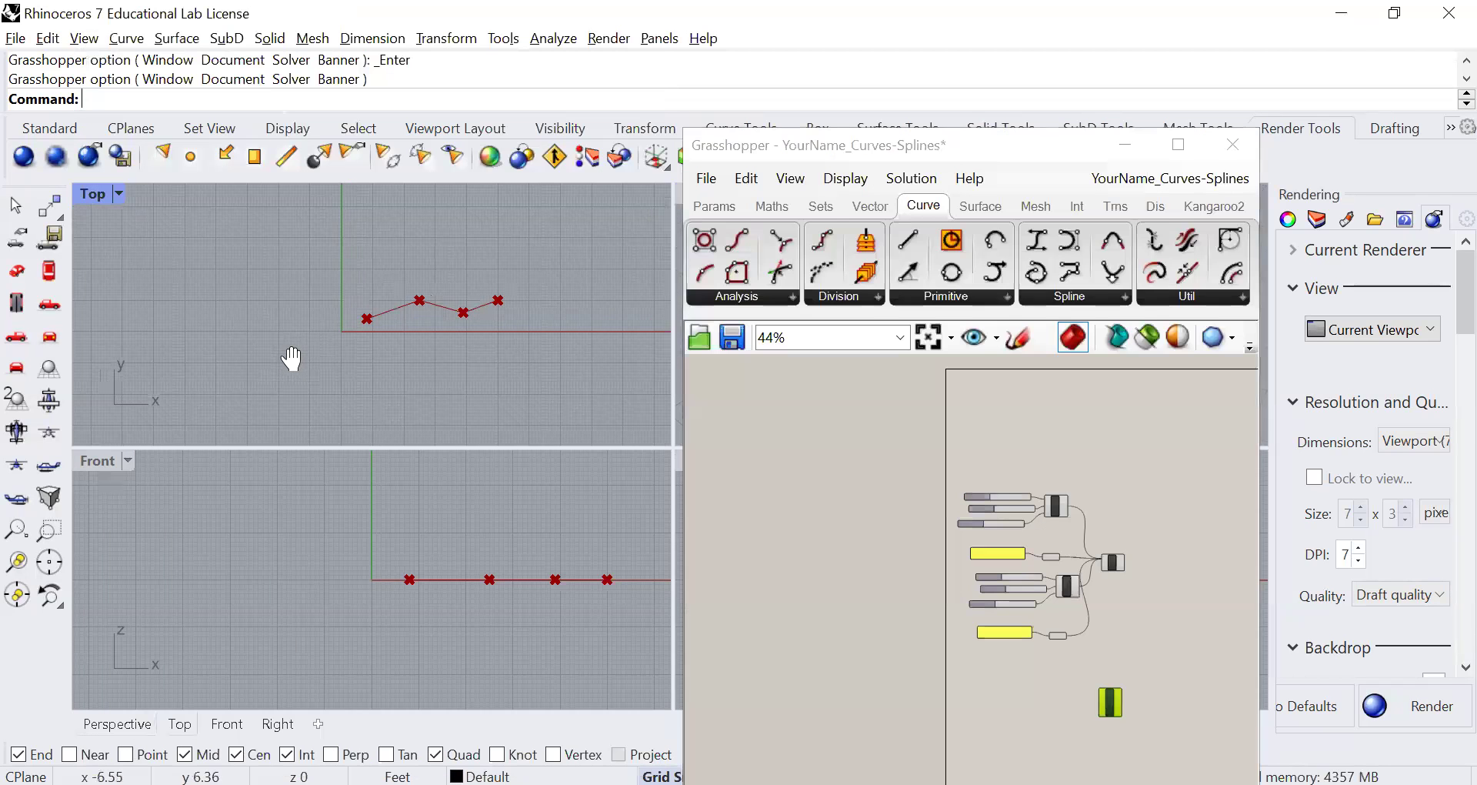
Step: Create four Rhino point objects in a zigzag row above the polyline in the Top viewport
scroll(337, 308, up, 4)
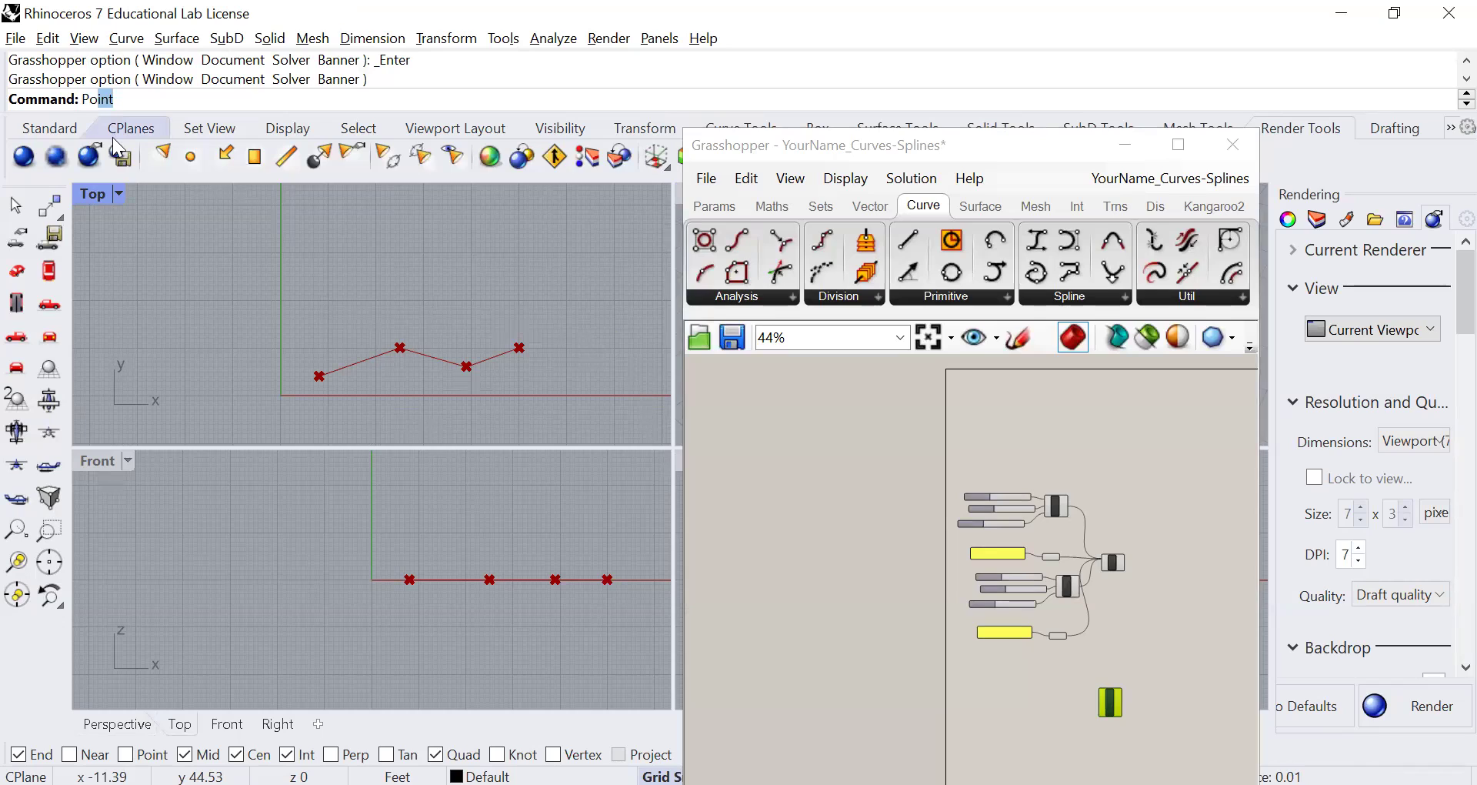
text(oint)
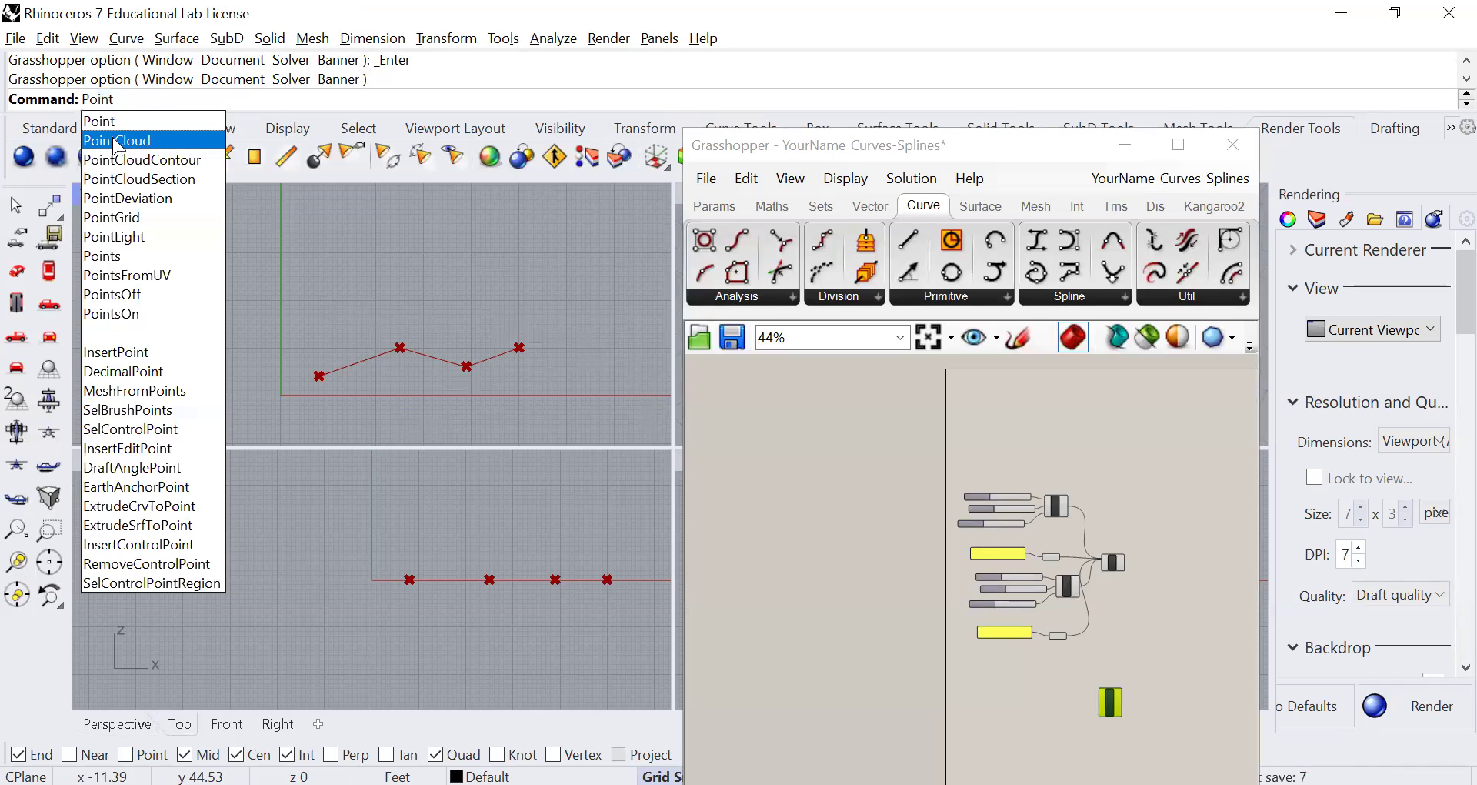
key(Return)
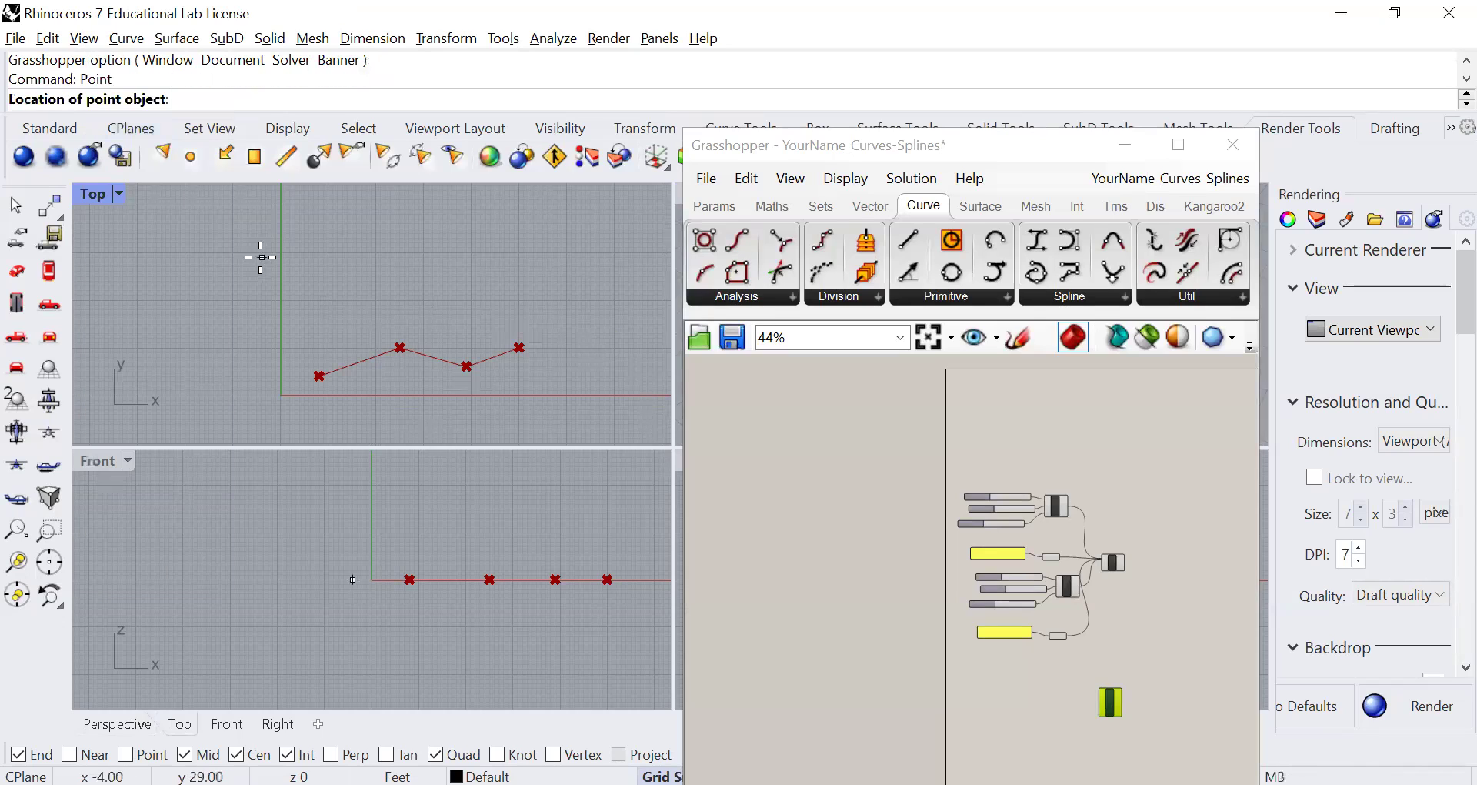
click(323, 272)
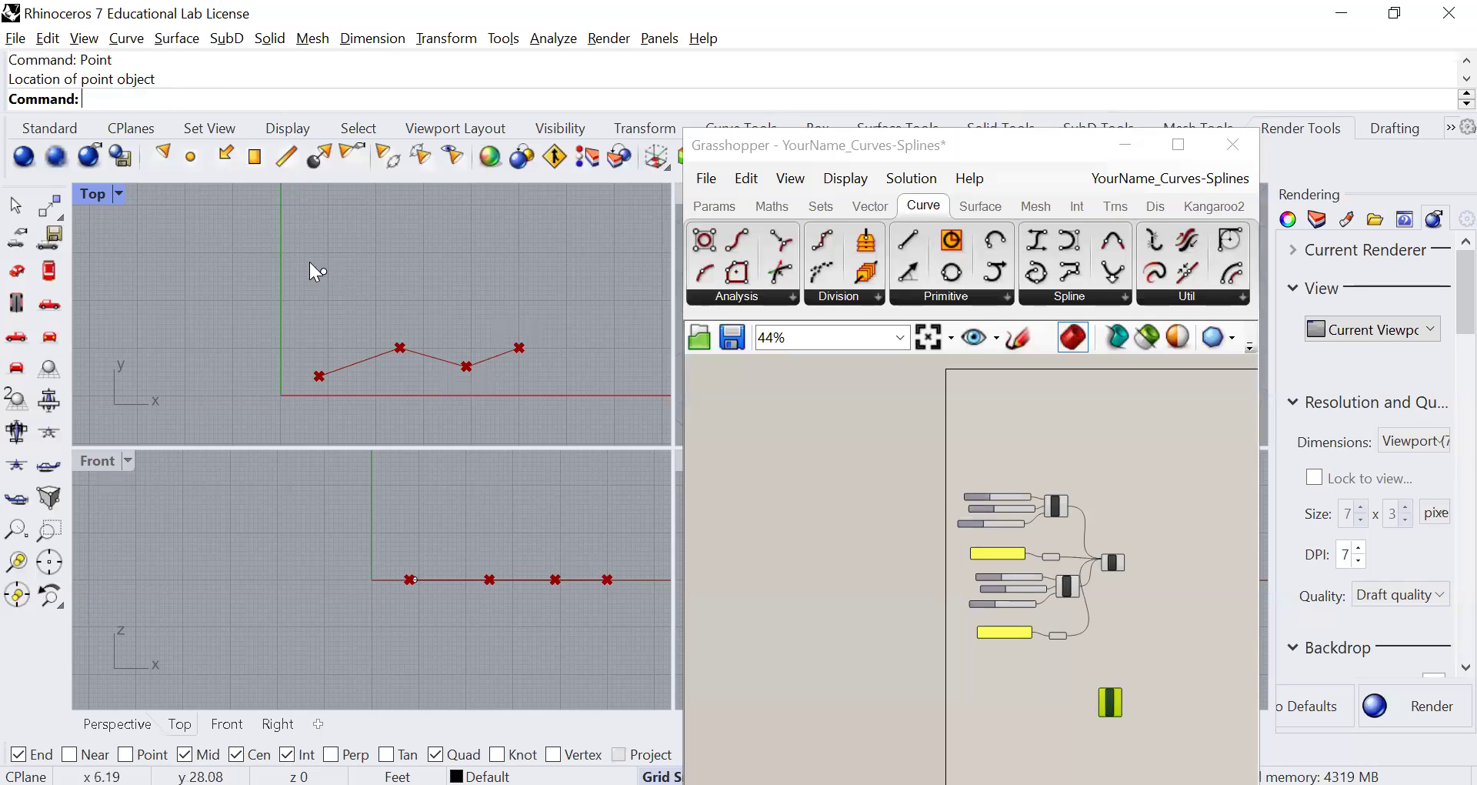
key(Return)
click(386, 294)
key(Return)
click(442, 252)
key(Return)
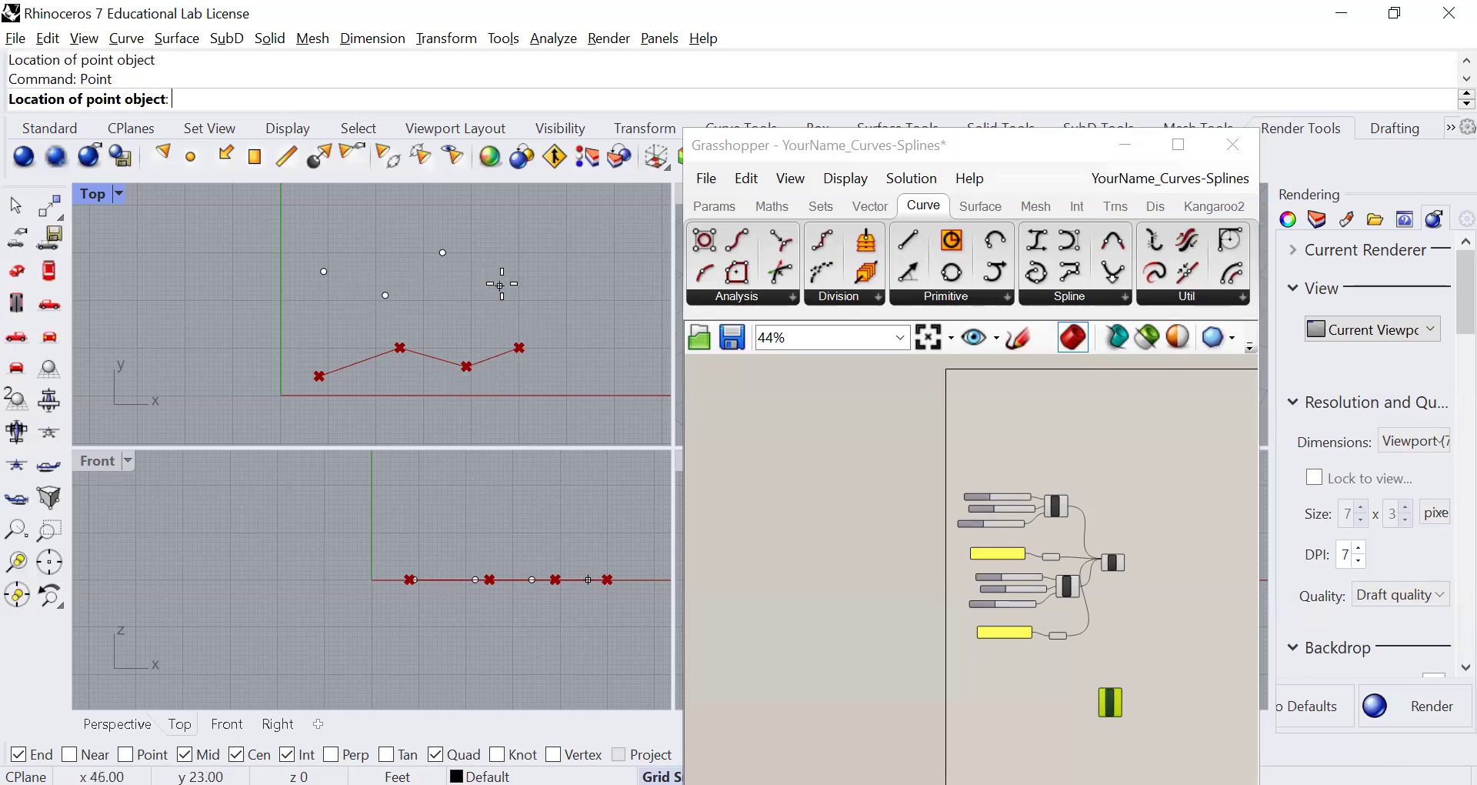
click(528, 281)
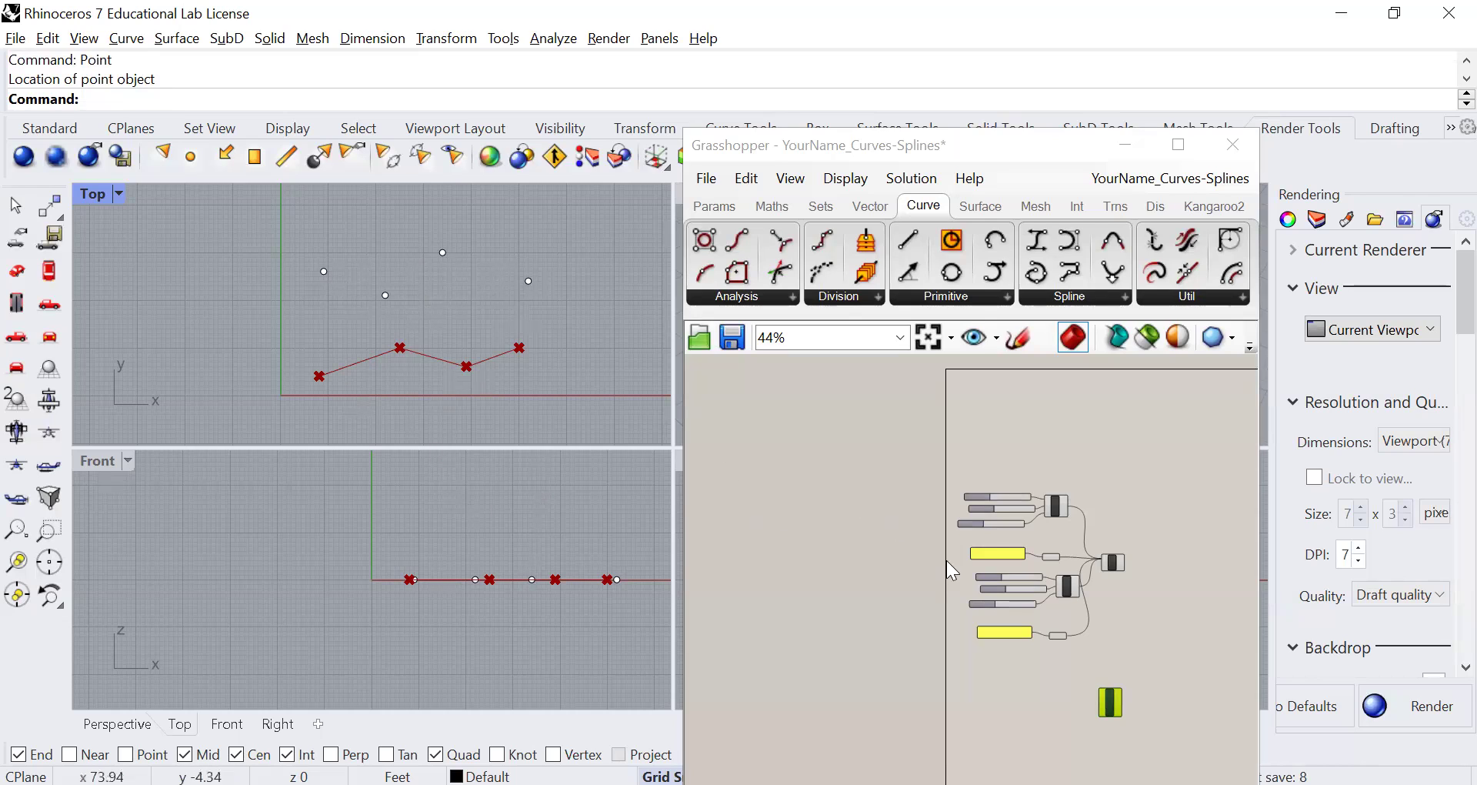
Step: Move the Interpolate component slightly up and to the right on the Grasshopper canvas
right_drag(887, 603, 773, 503)
scroll(961, 611, up, 2)
scroll(963, 611, up, 2)
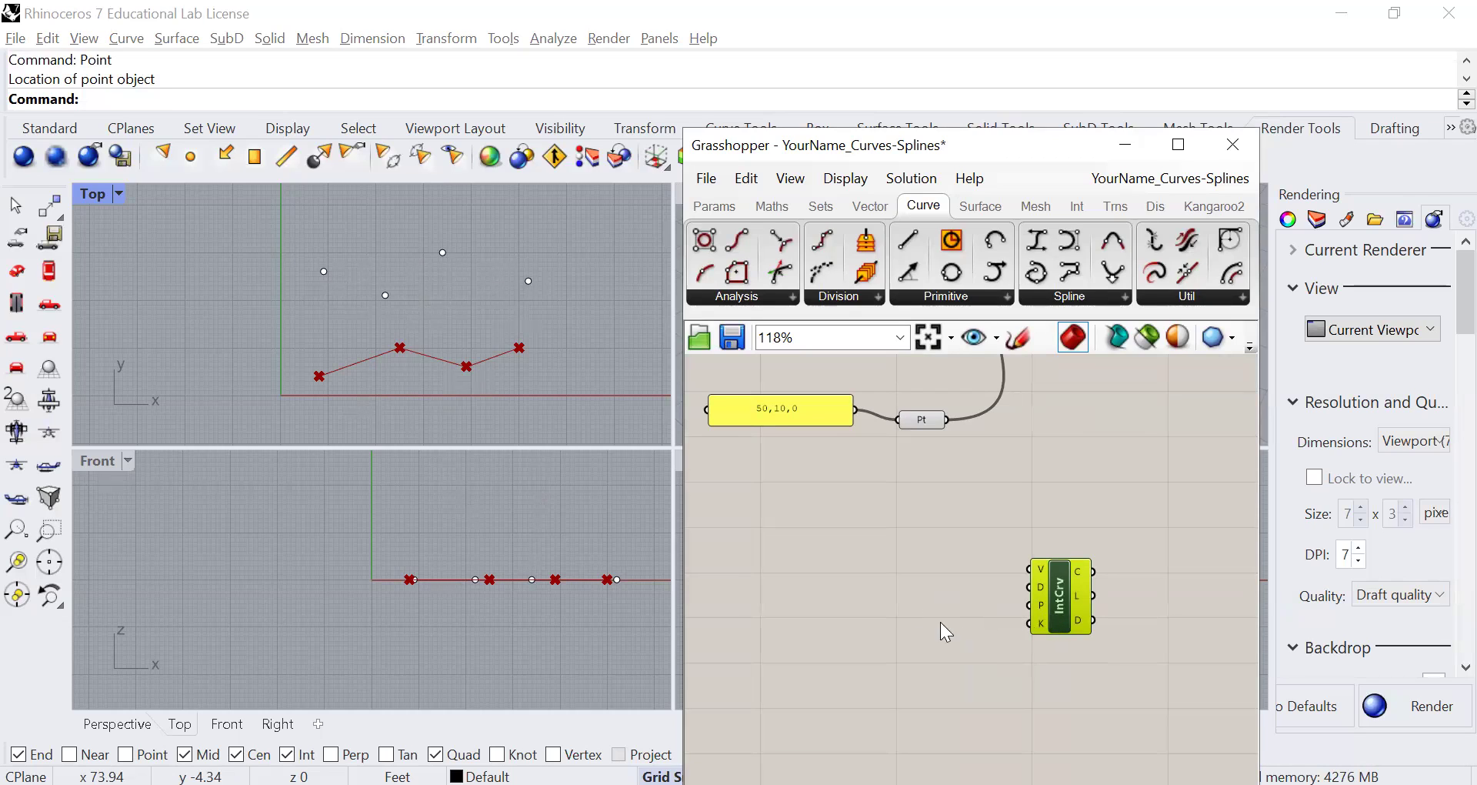
drag(1060, 599, 1092, 584)
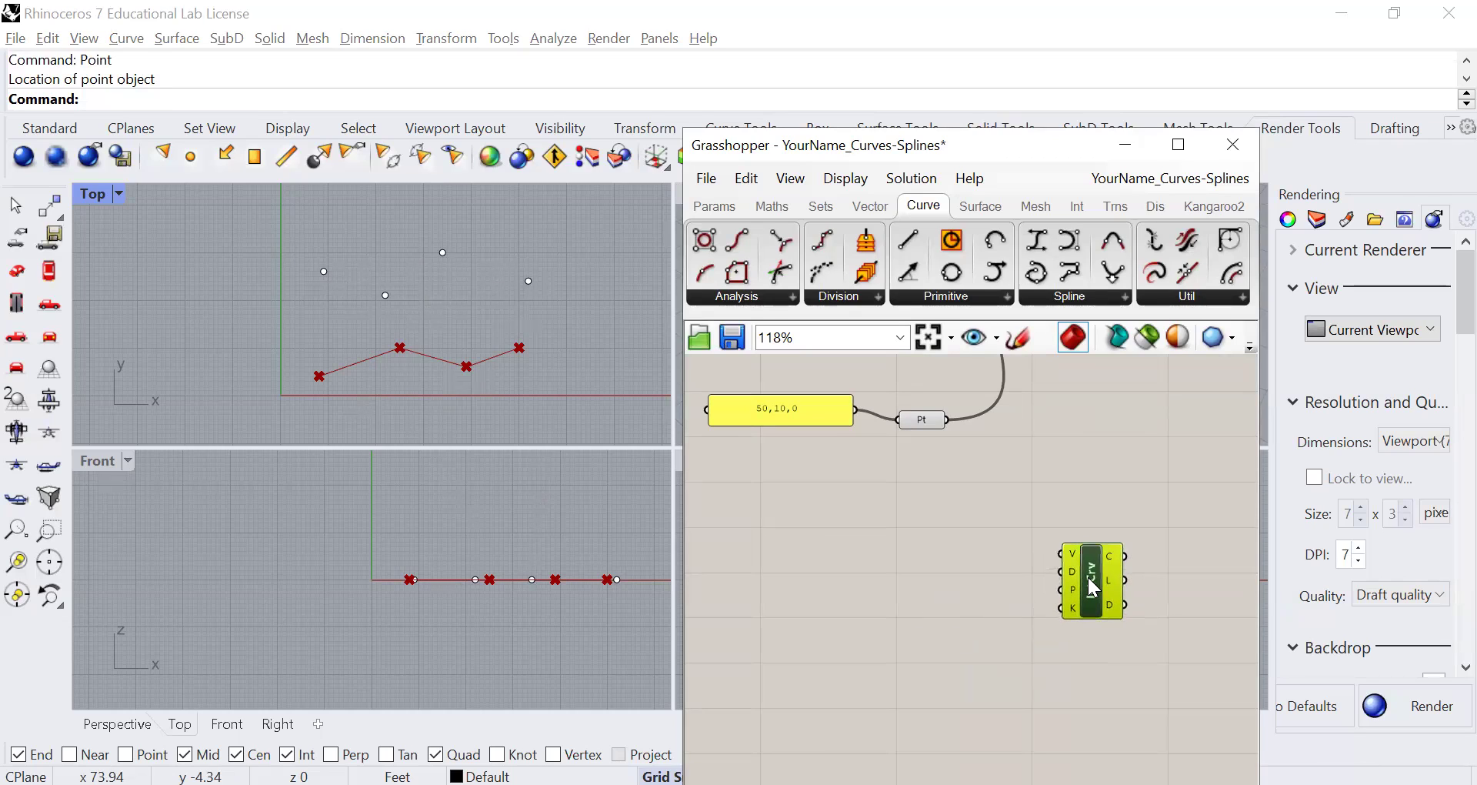
click(921, 418)
click(897, 536)
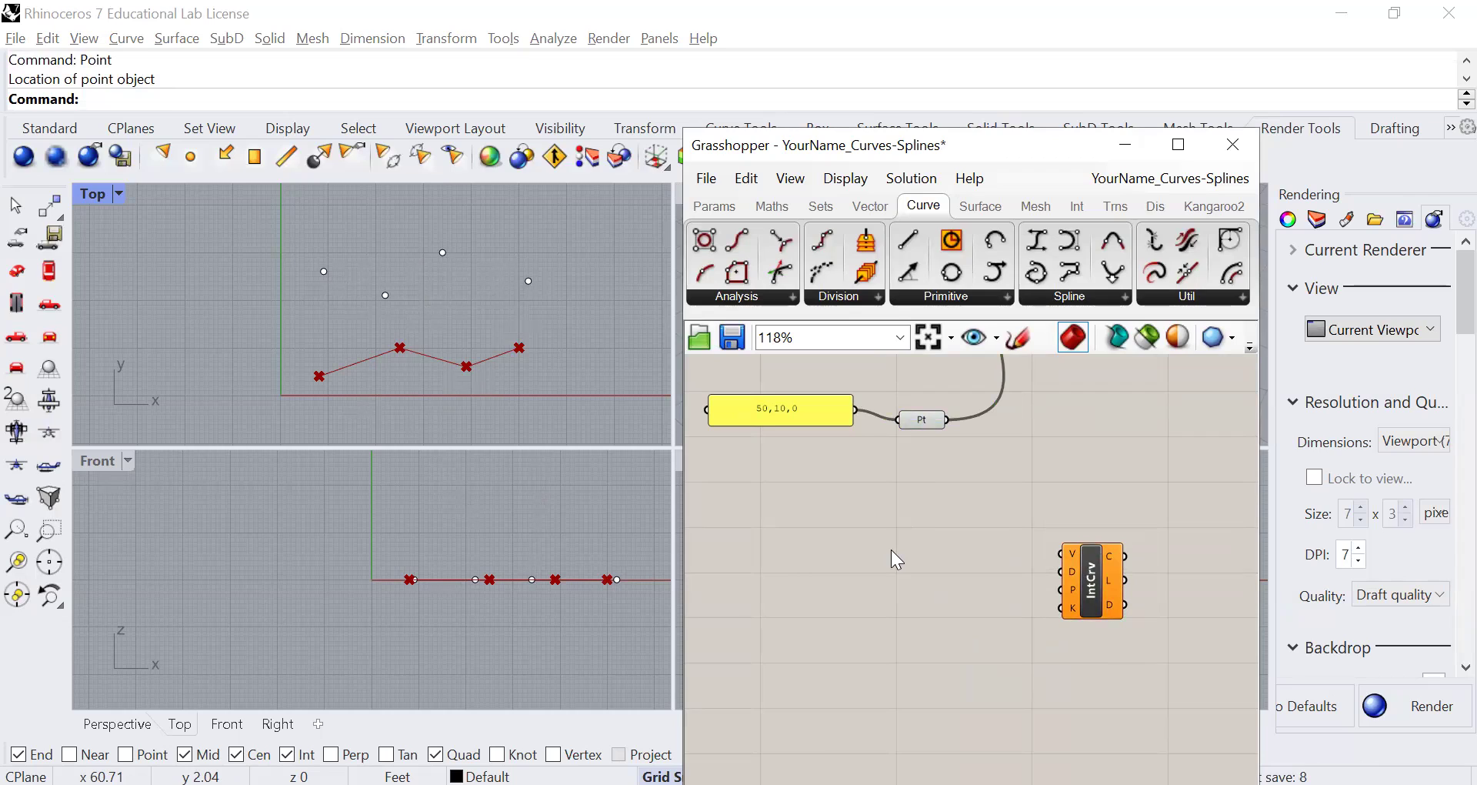
Step: Add a Point parameter and position it to the left of the Interpolate component
double_click(931, 528)
text(point)
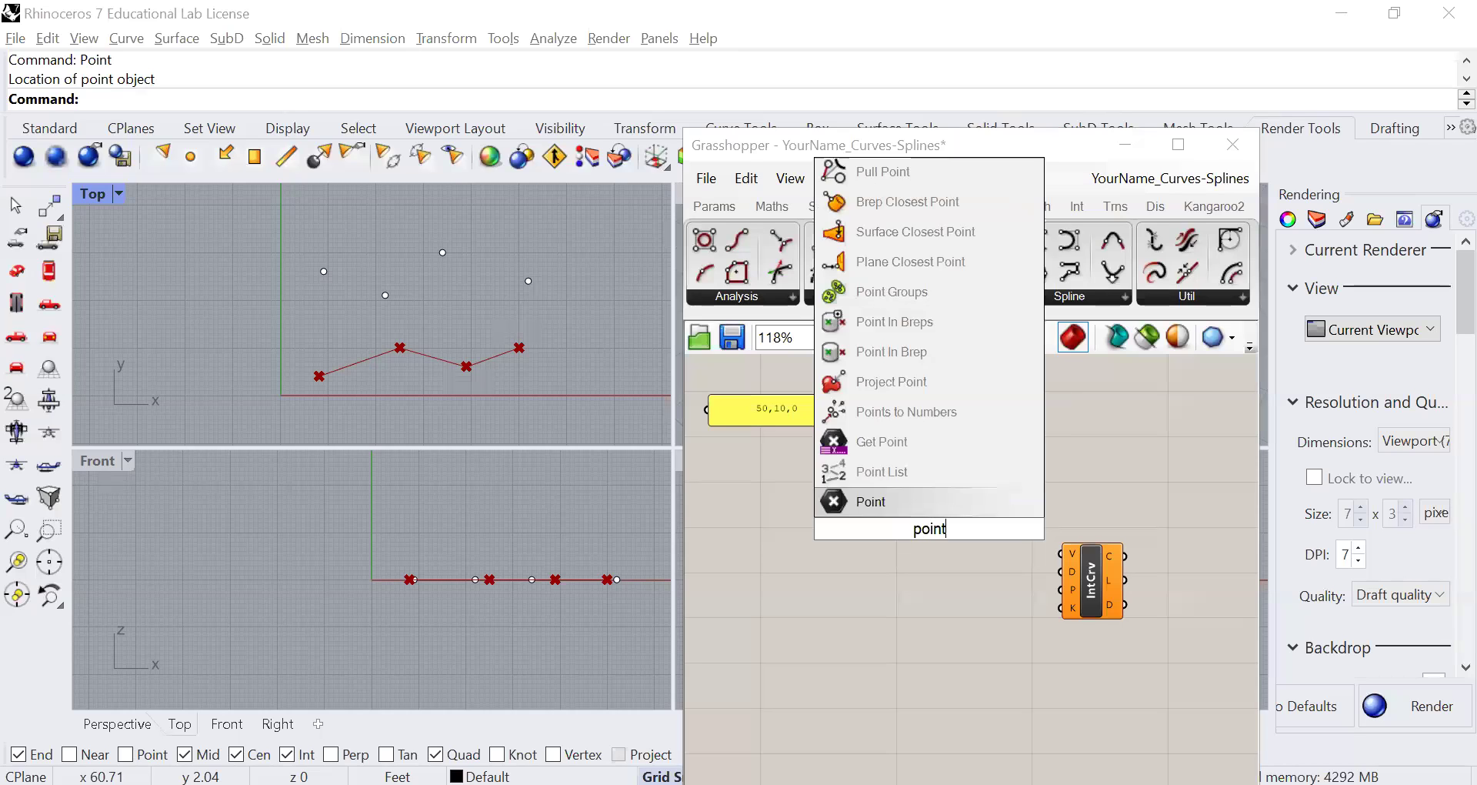
key(Return)
drag(929, 528, 924, 552)
click(931, 591)
click(929, 553)
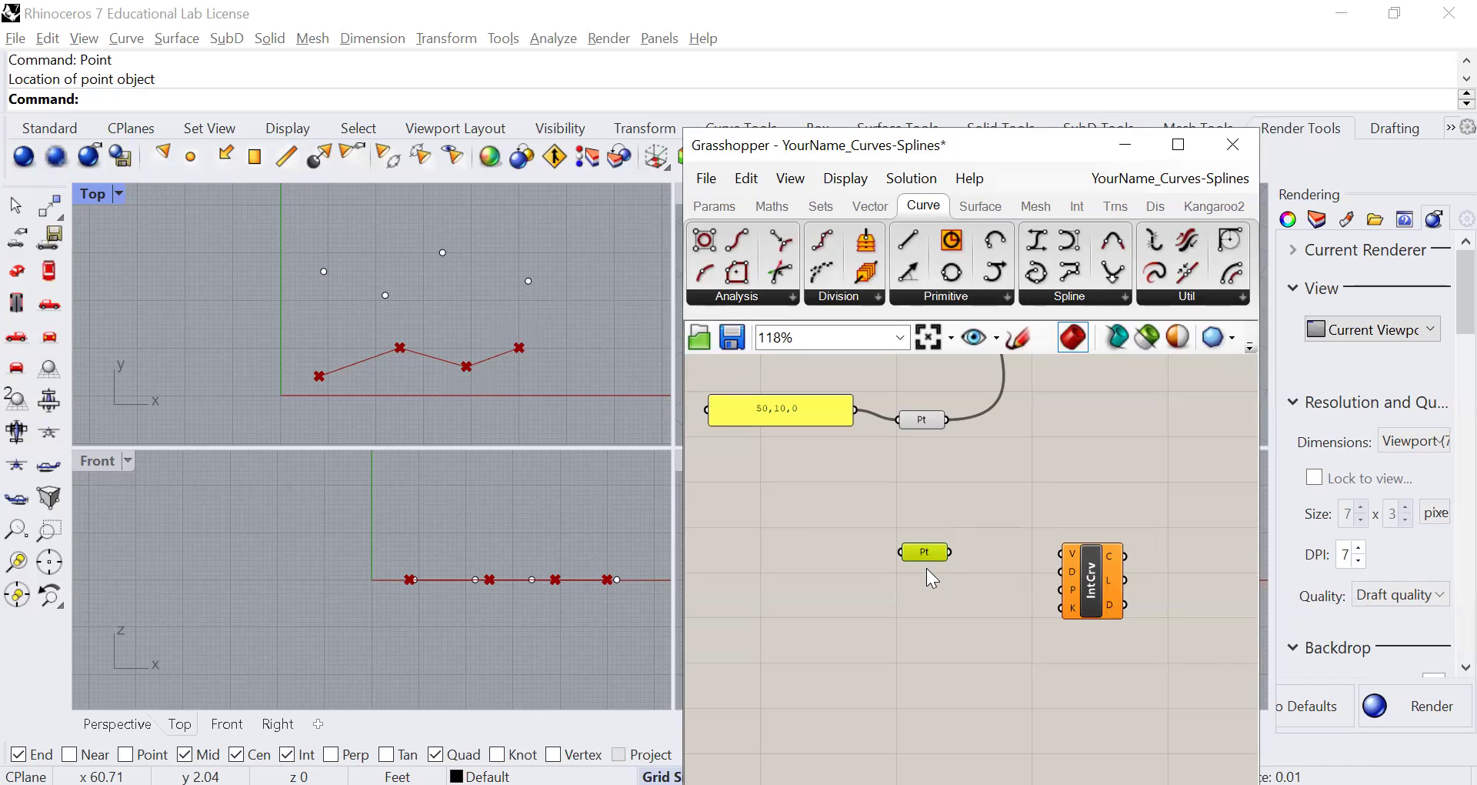
Step: Set the Point parameter to reference the leftmost Rhino point object in the zigzag row and nudge the parameter slightly left
scroll(930, 550, up, 3)
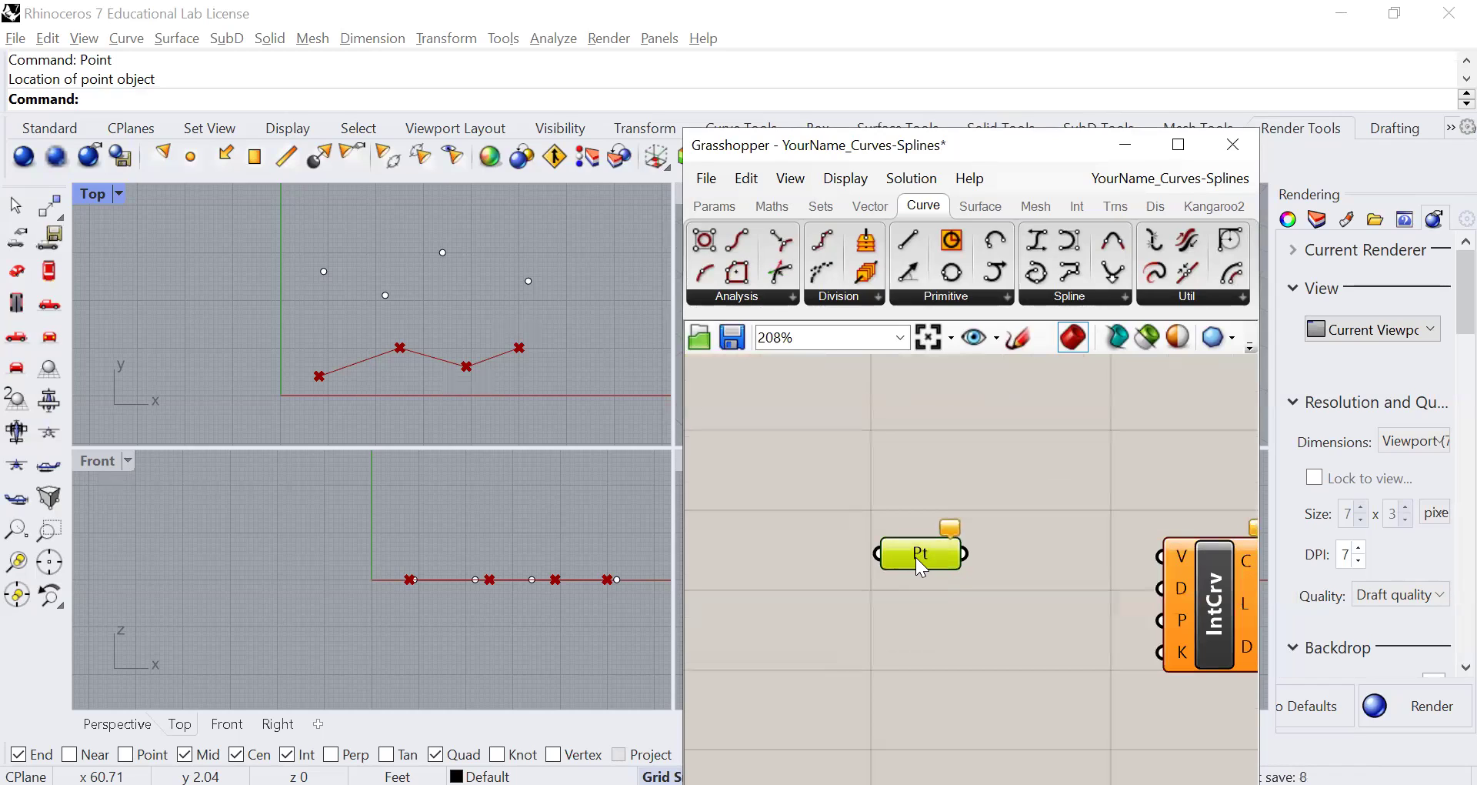
scroll(916, 560, down, 4)
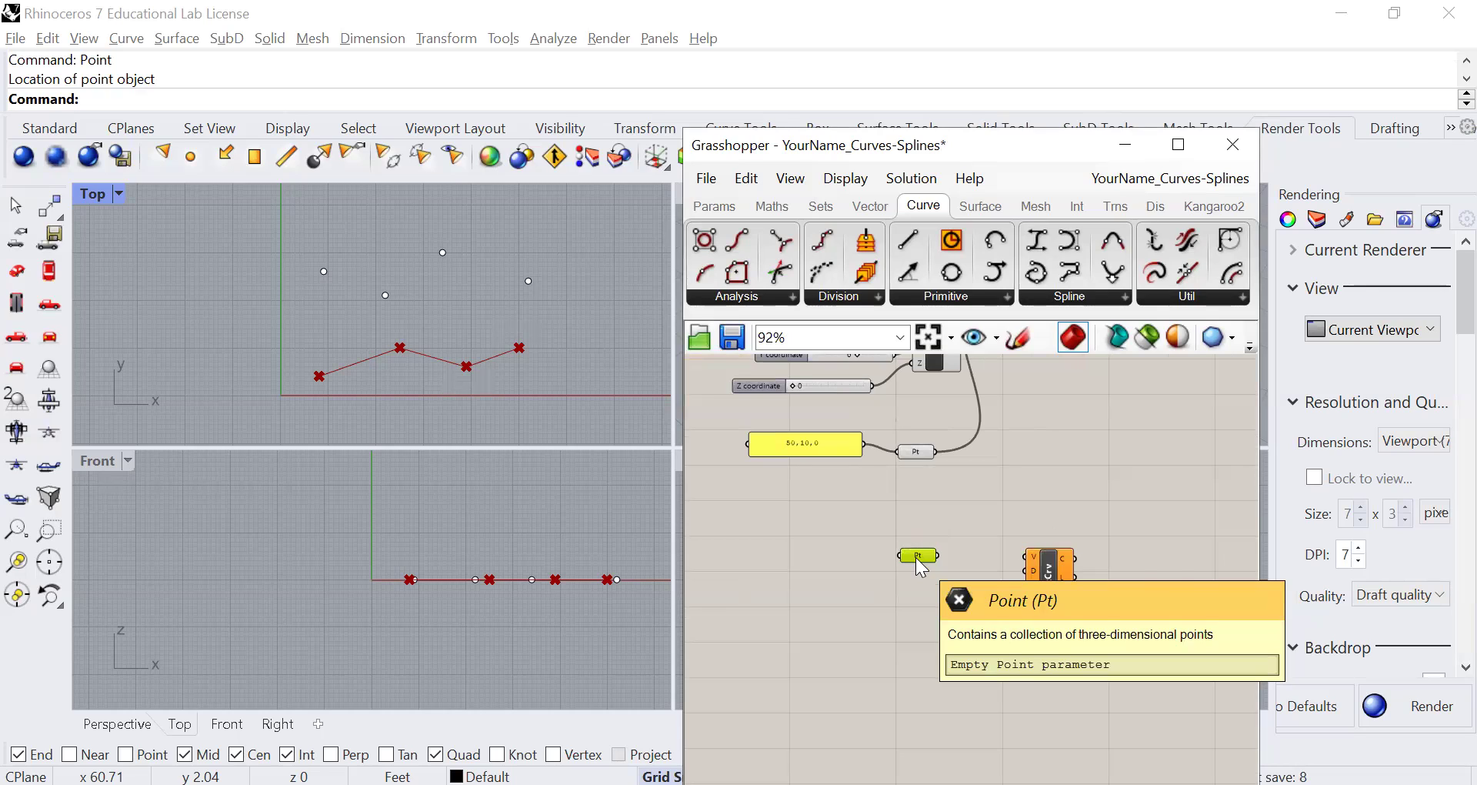
right_click(917, 559)
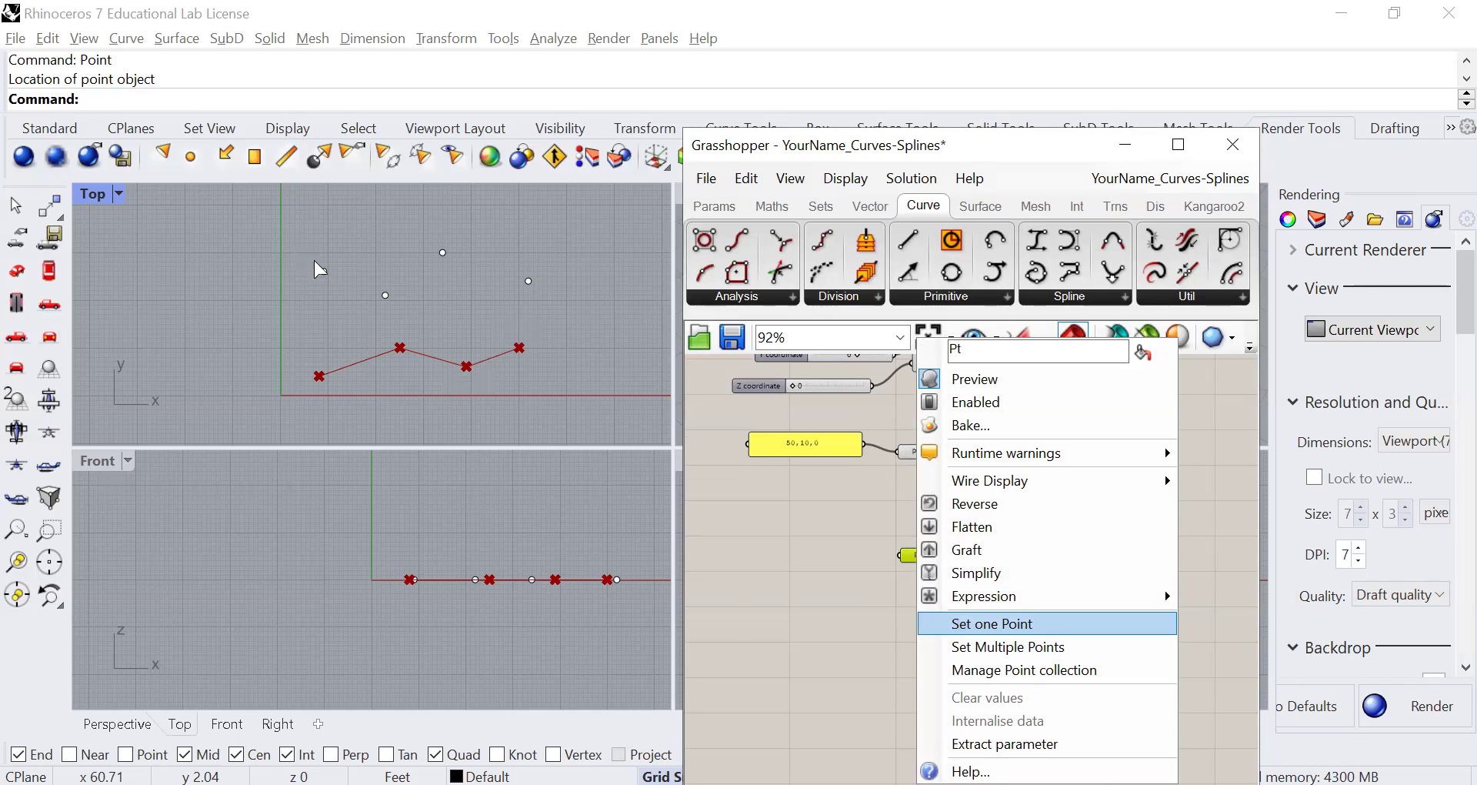
click(992, 623)
click(323, 271)
click(906, 604)
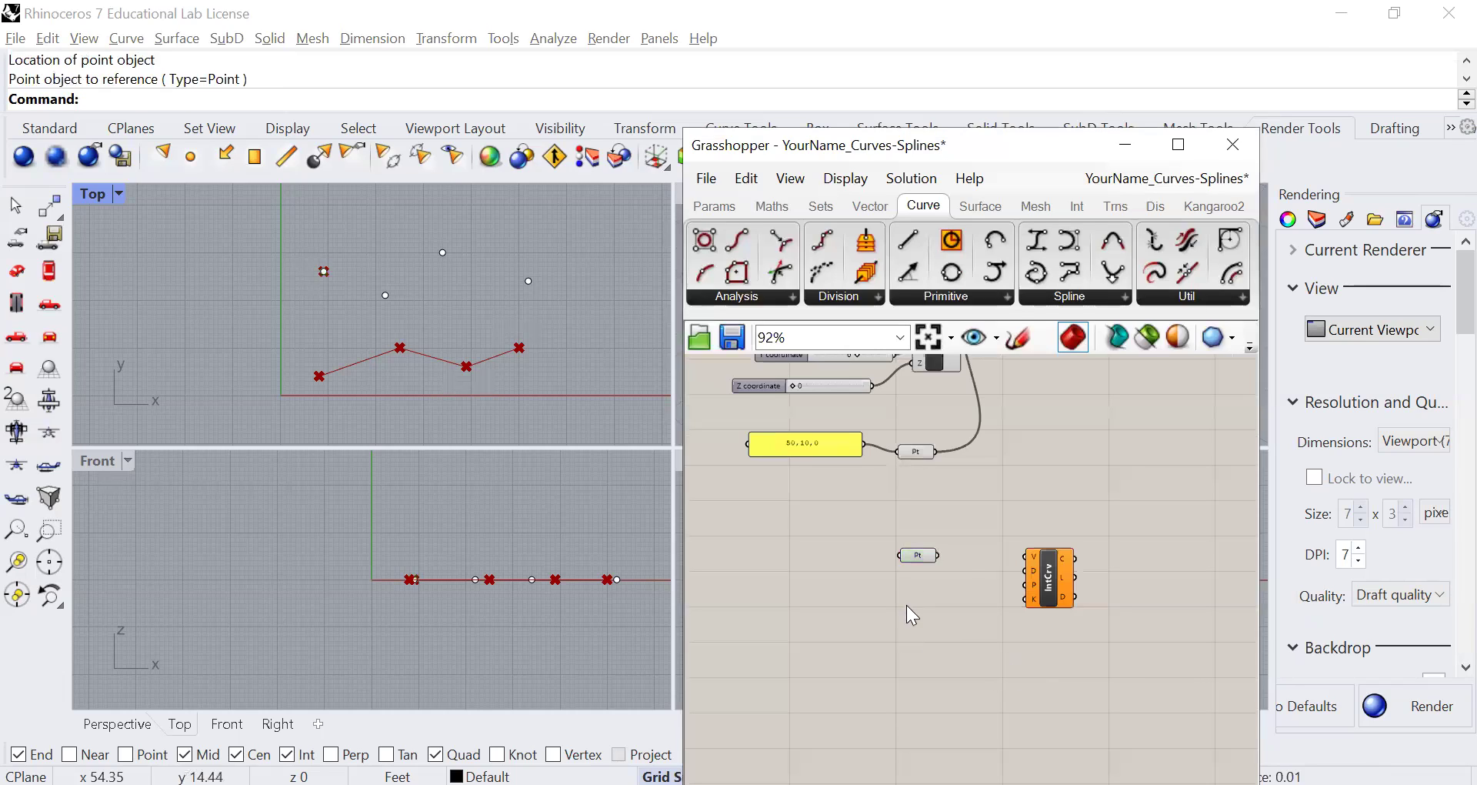
click(927, 556)
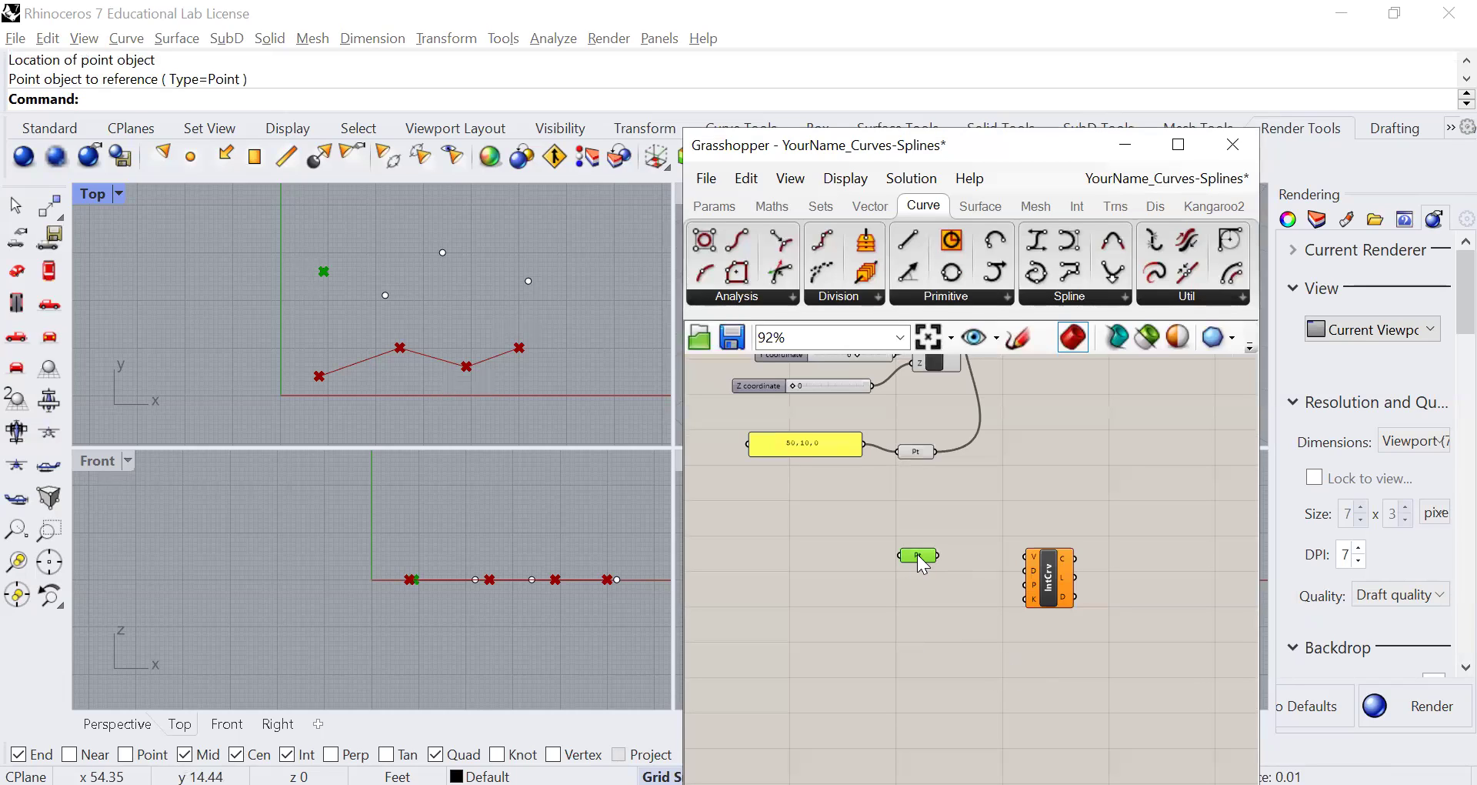
mouse_move(922, 564)
mouse_down()
mouse_move(915, 550)
mouse_move(917, 564)
mouse_up()
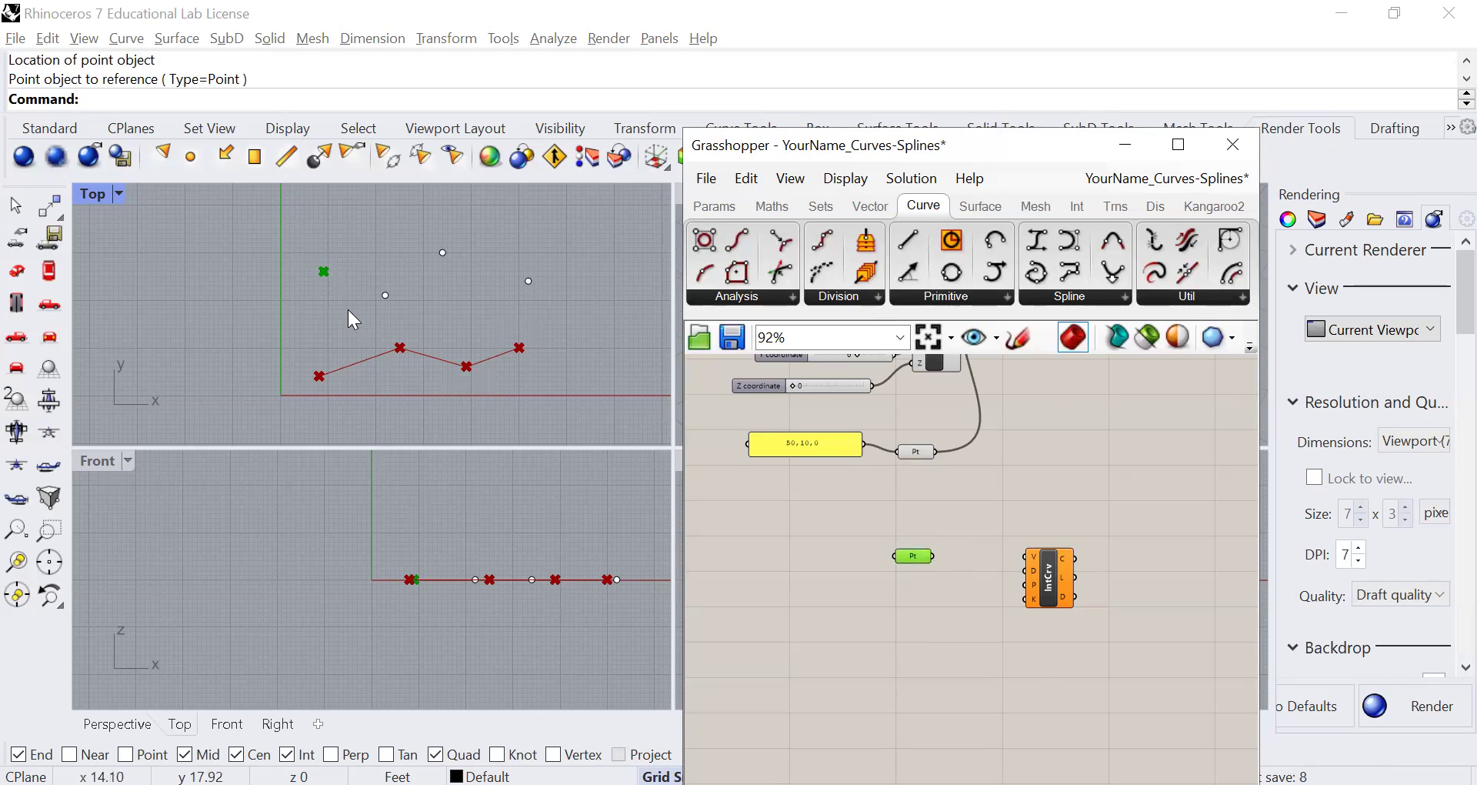
Step: Stack three copies of the Point parameter below the original and shift the Interpolate component down beside the column
right_click(923, 560)
click(936, 626)
click(917, 551)
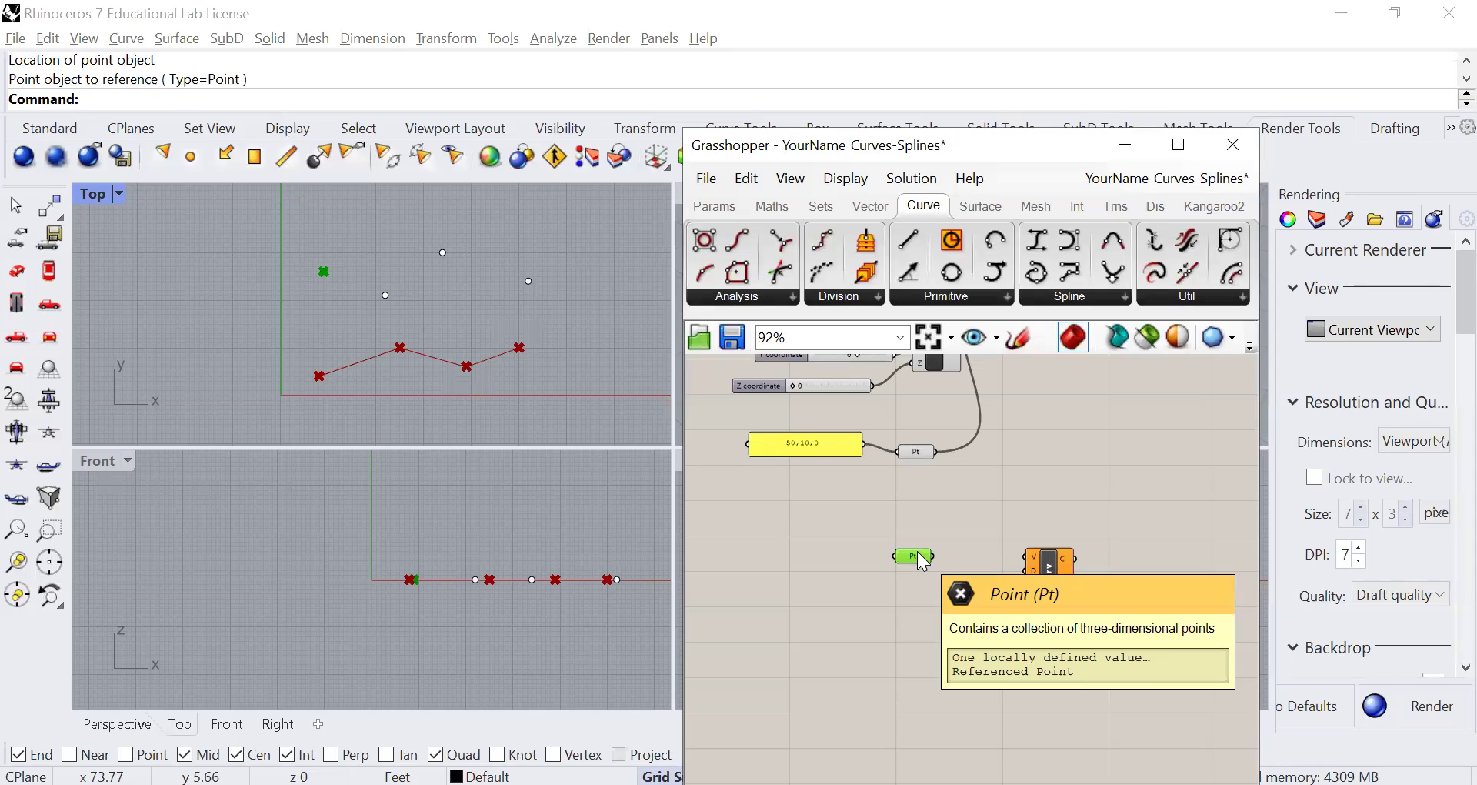
key(ctrl+c)
key(ctrl+v)
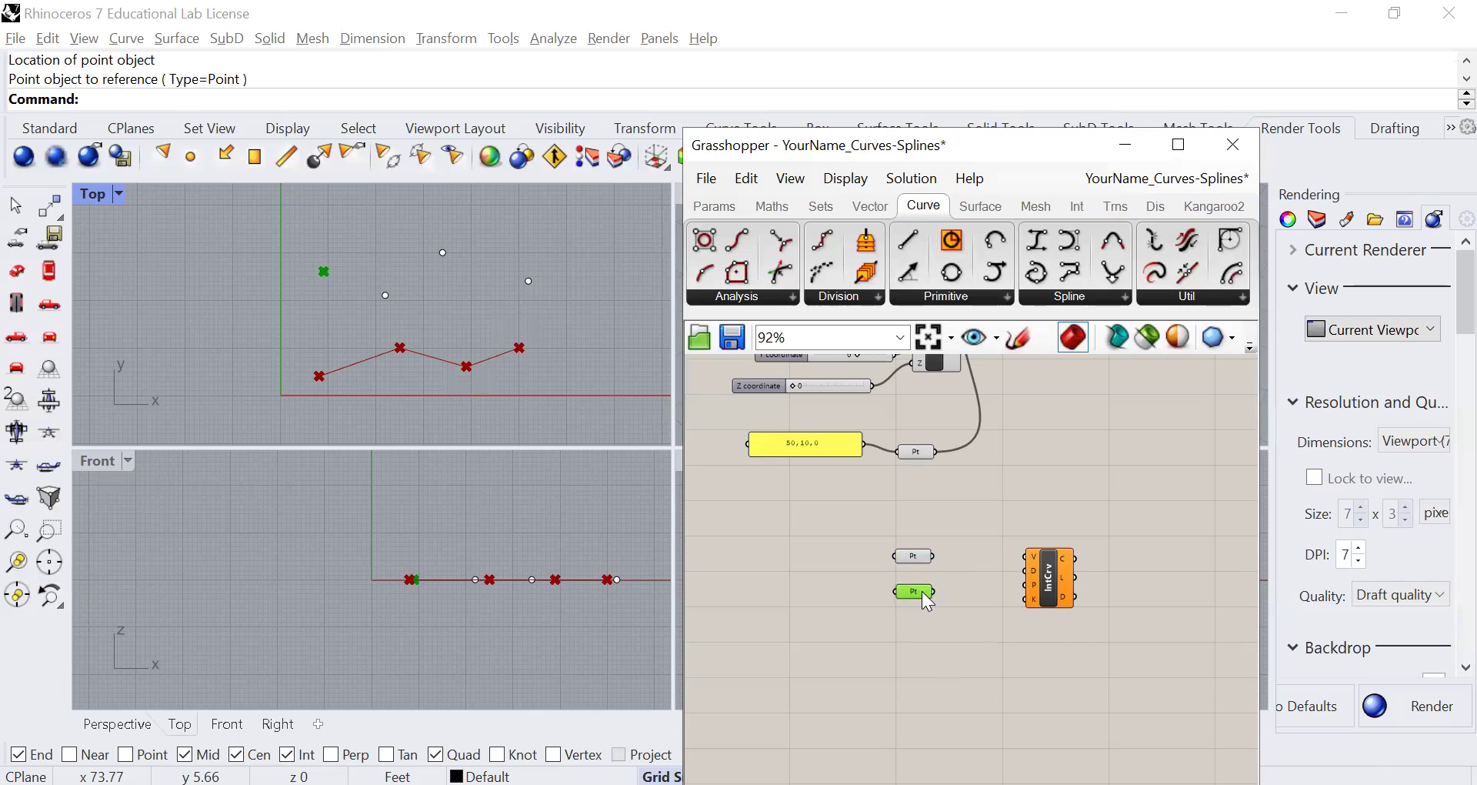
key(ctrl+v)
drag(937, 573, 923, 640)
key(ctrl+v)
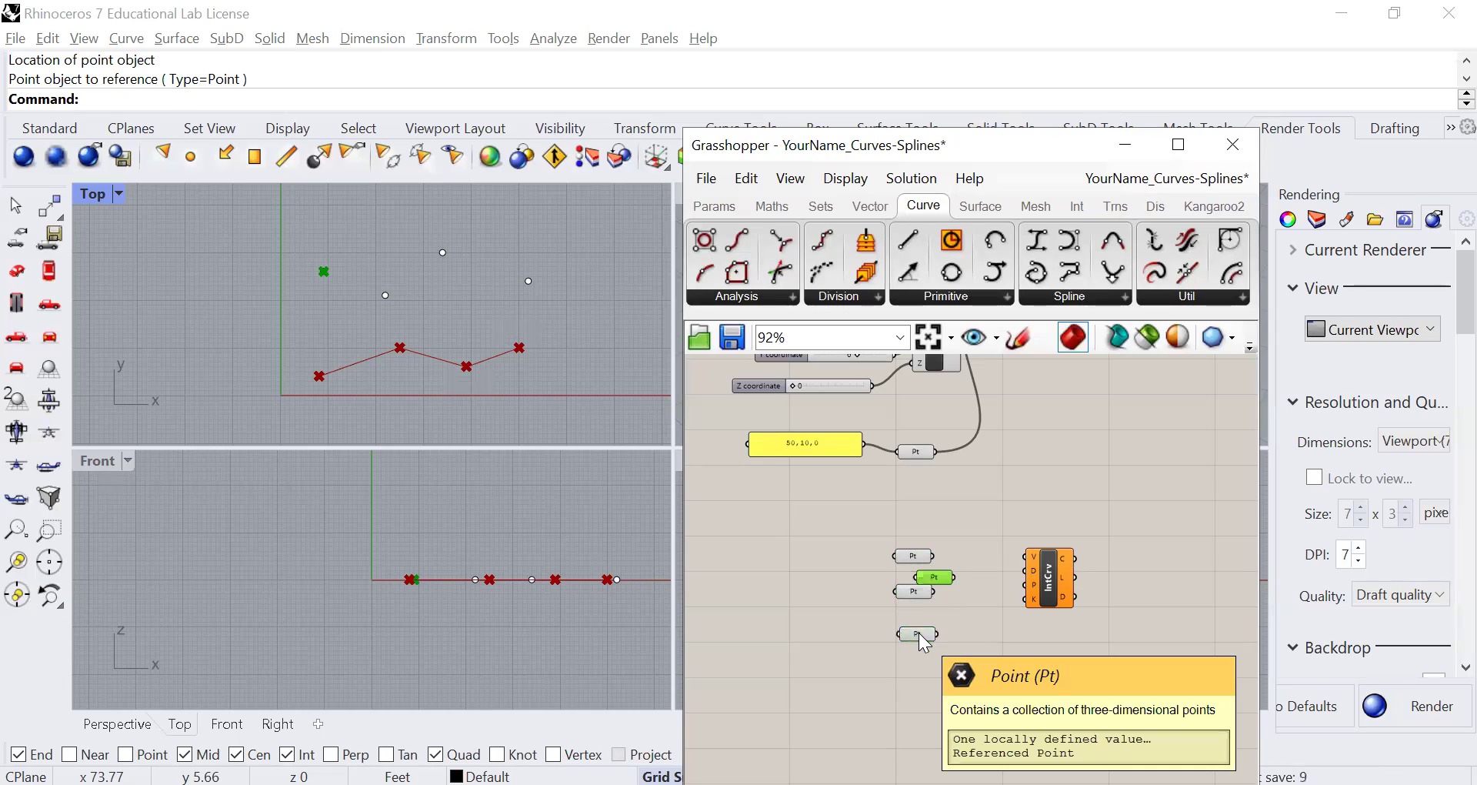
drag(933, 577, 917, 669)
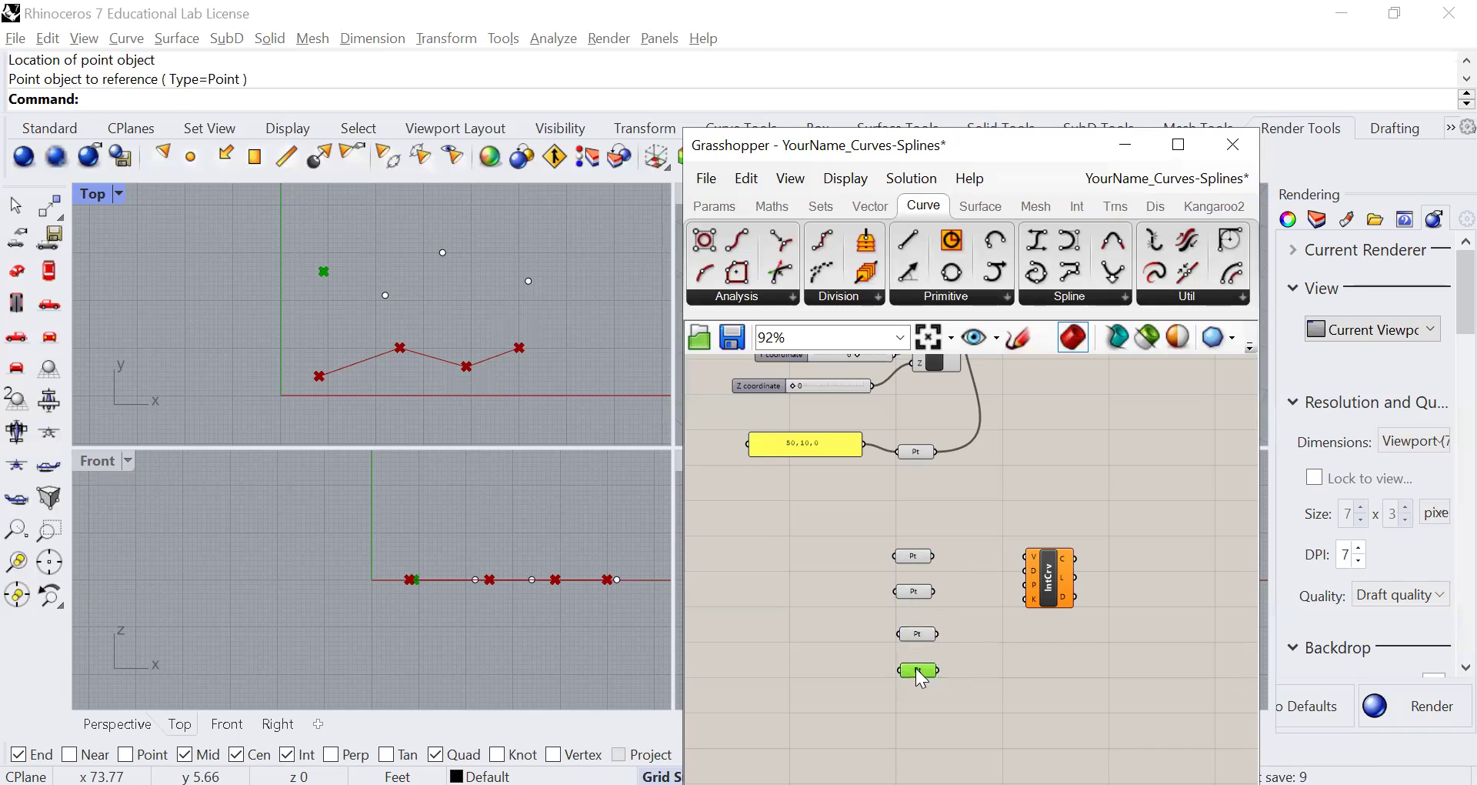
drag(1026, 608, 1015, 621)
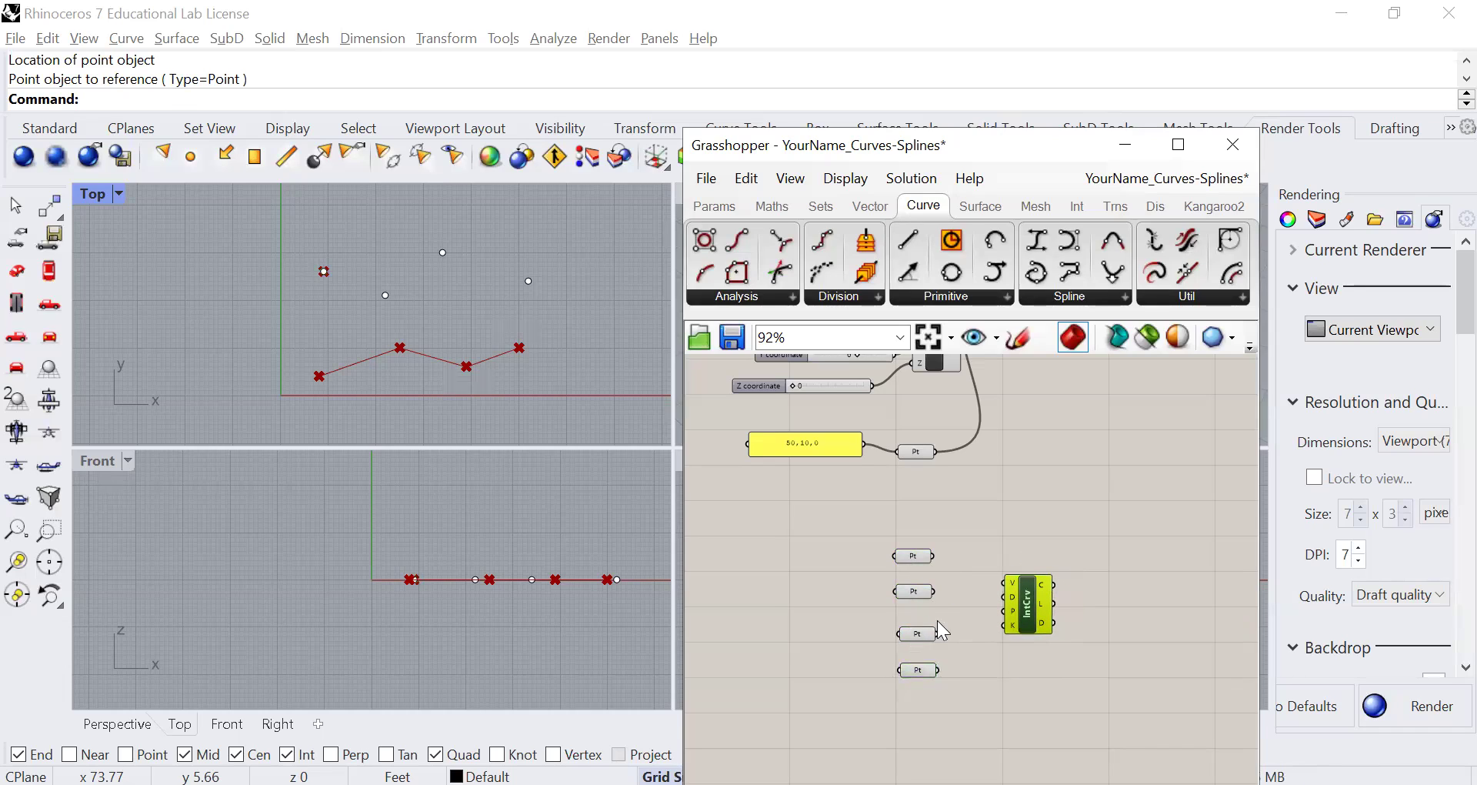
Step: Set the second Point parameter to reference the second Rhino point from the left in the zigzag row
click(920, 593)
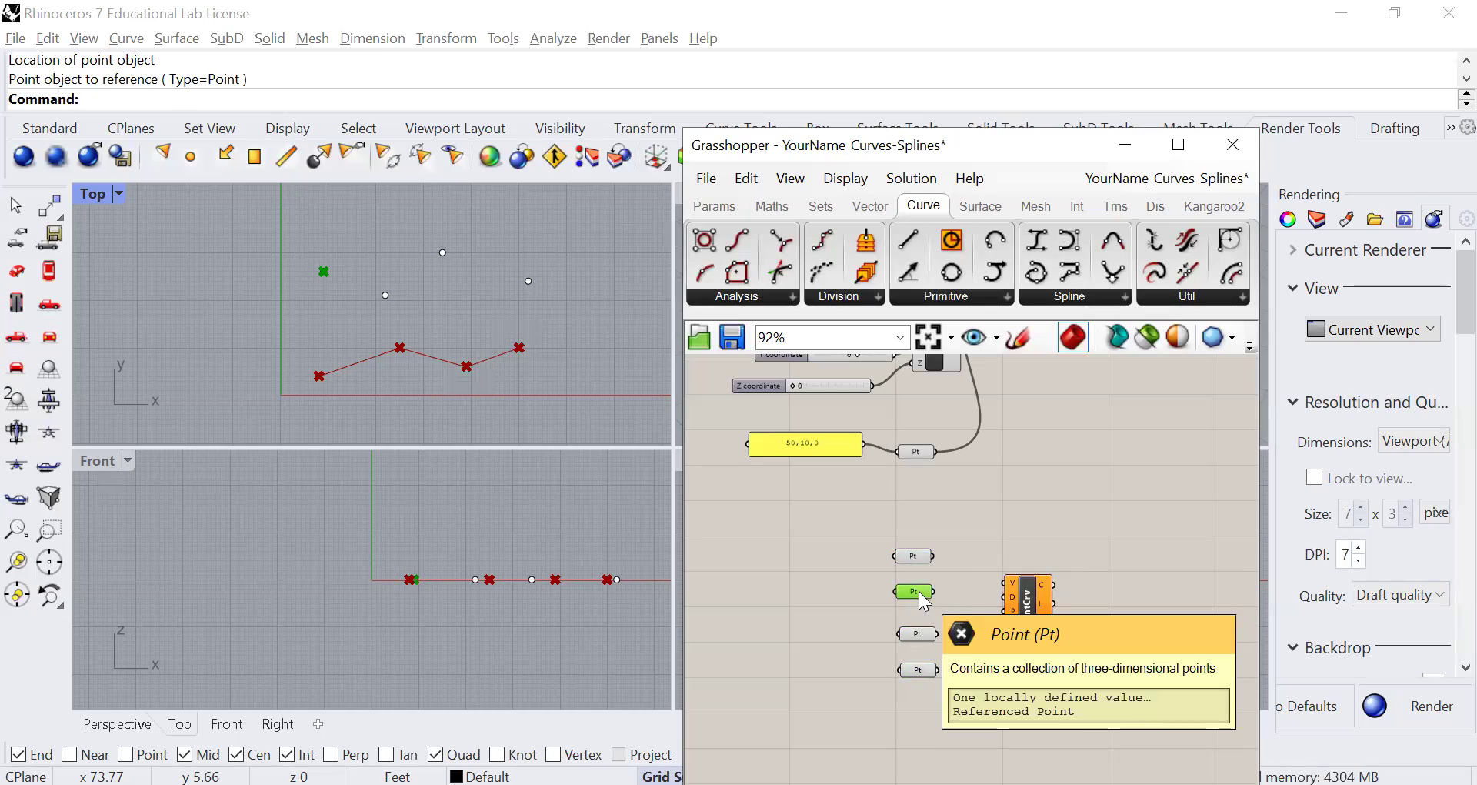
right_click(923, 596)
click(958, 627)
click(384, 293)
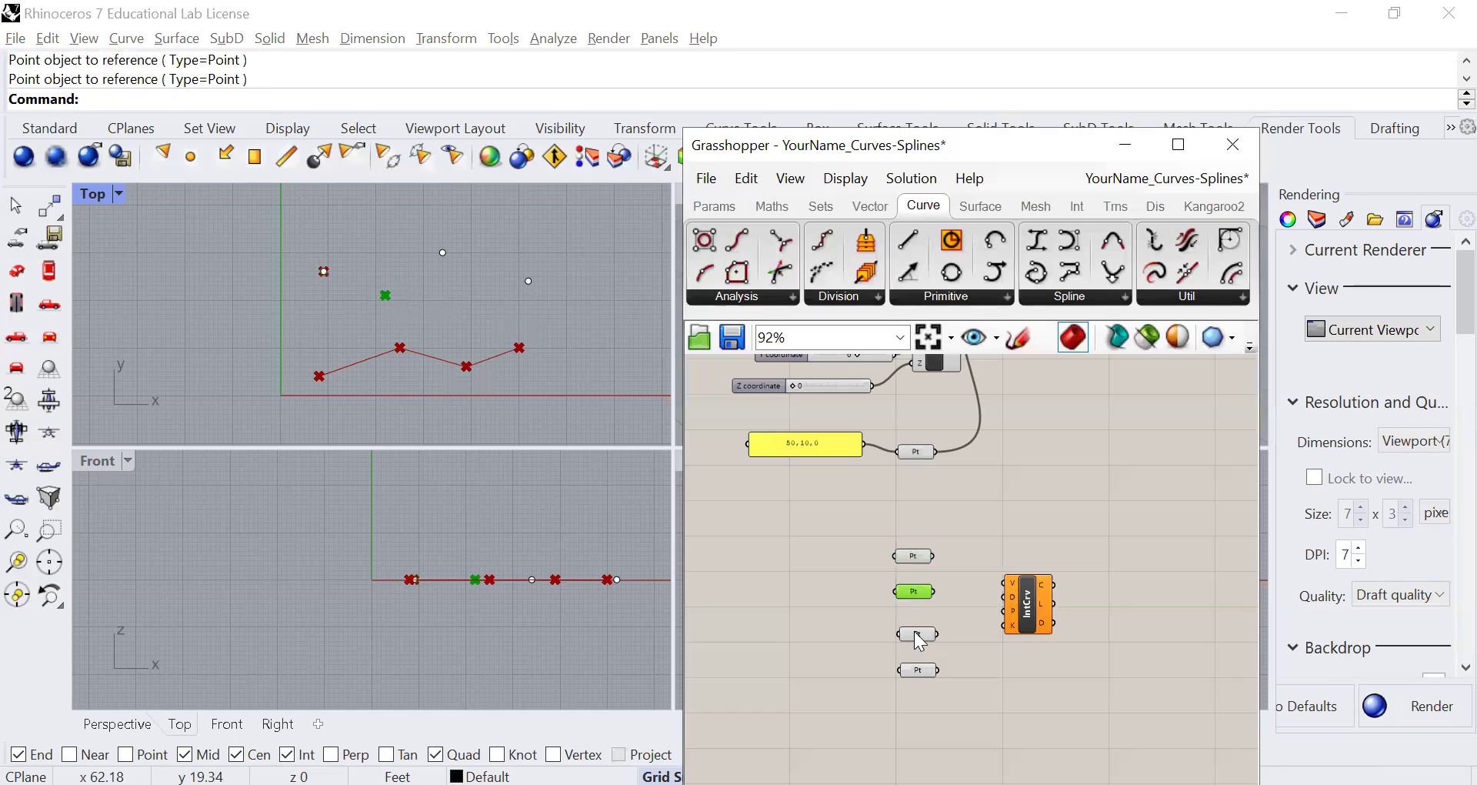
Step: Set the third Point parameter to reference the third Rhino point from the left in the zigzag row
click(918, 636)
right_click(923, 640)
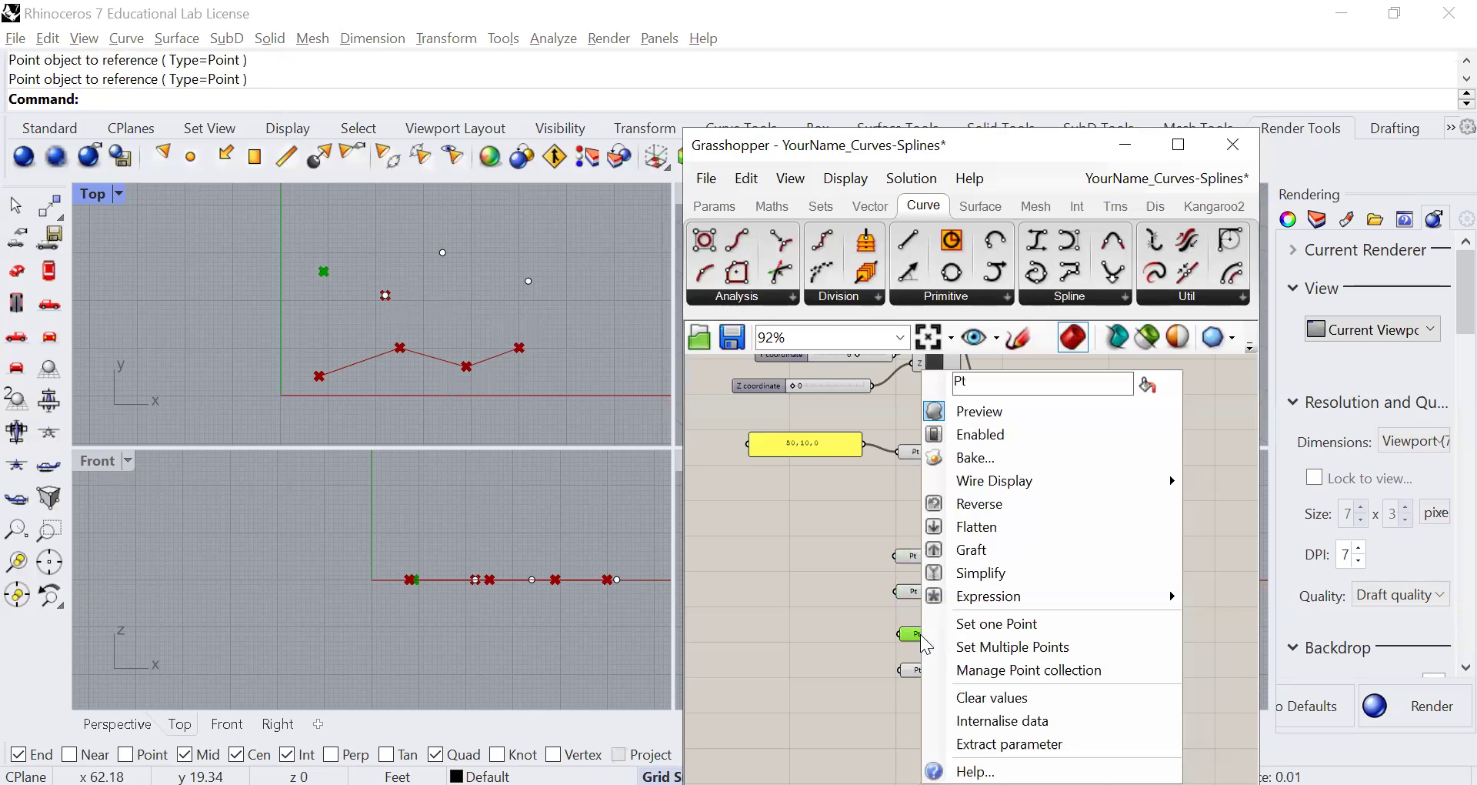
click(958, 624)
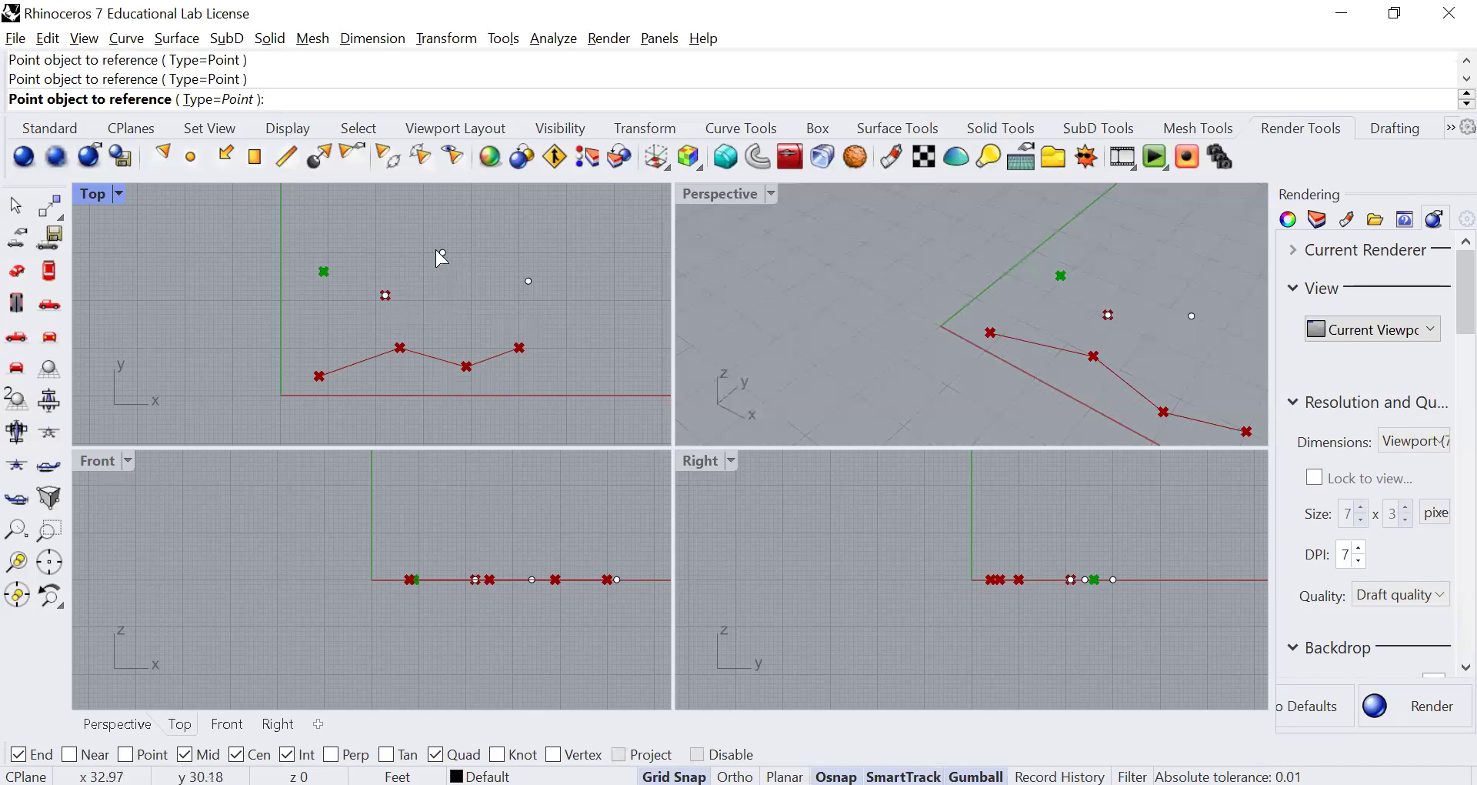
click(442, 253)
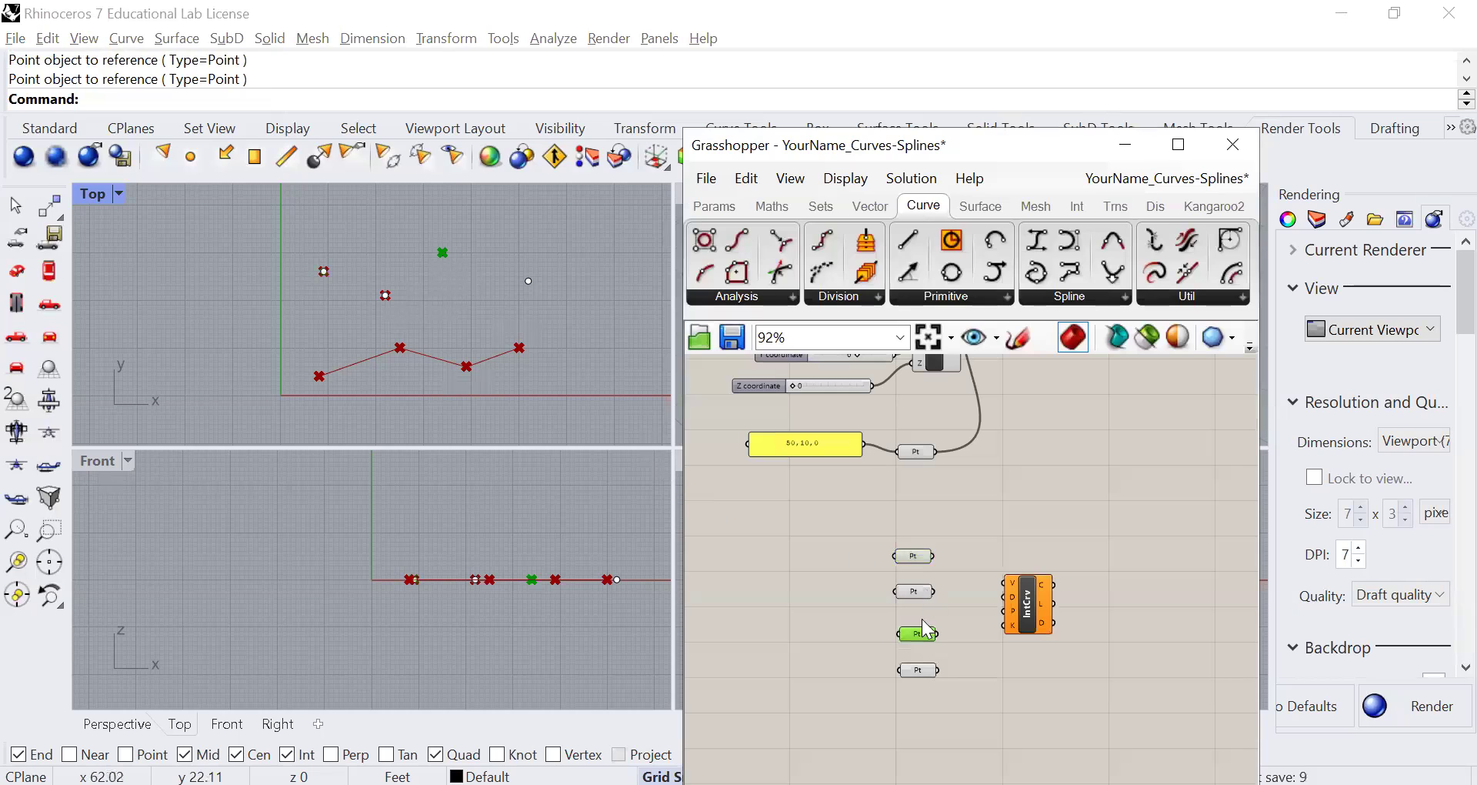
Step: Set the bottom Point parameter to reference the rightmost Rhino point in the zigzag row
click(921, 670)
right_click(926, 673)
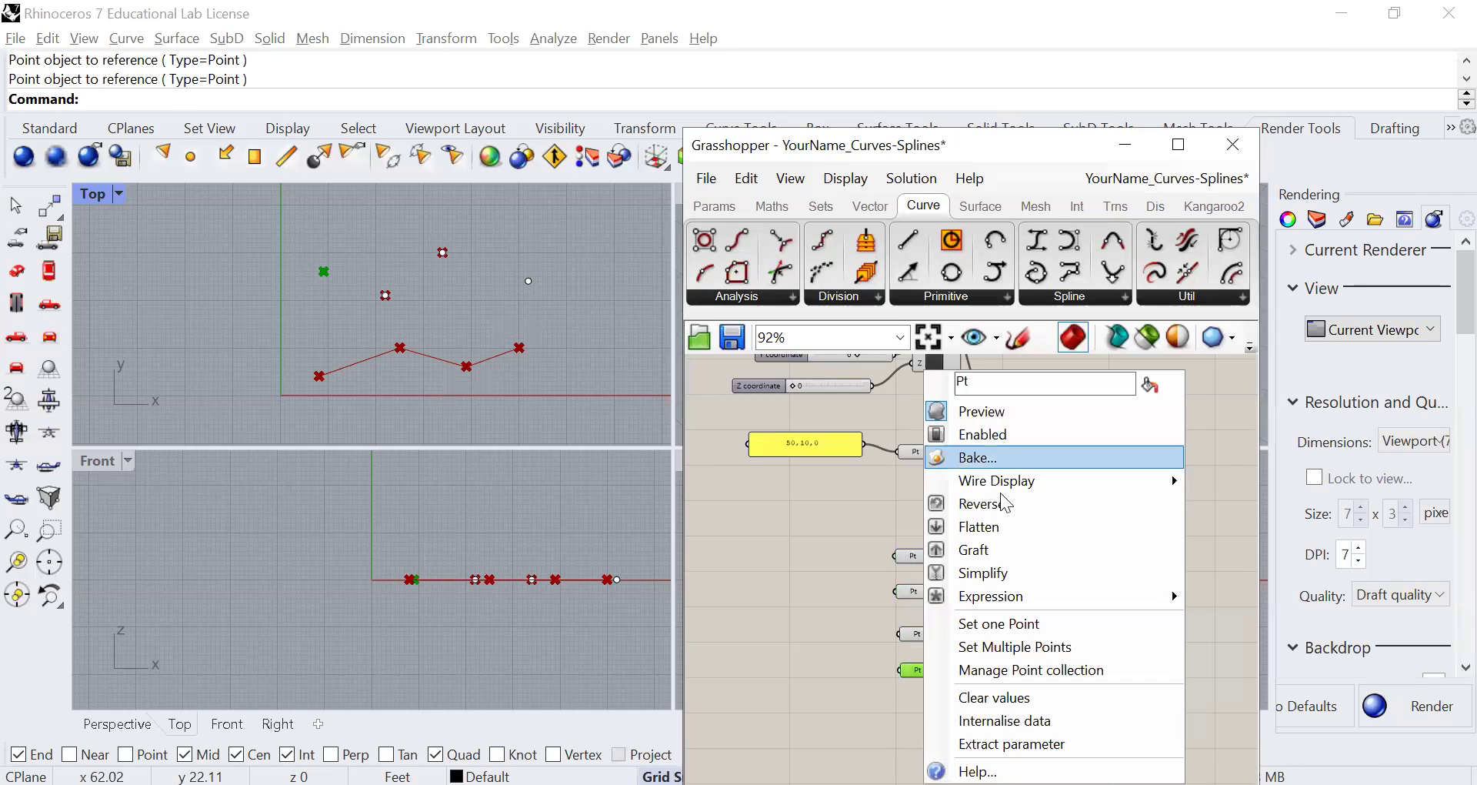
click(975, 623)
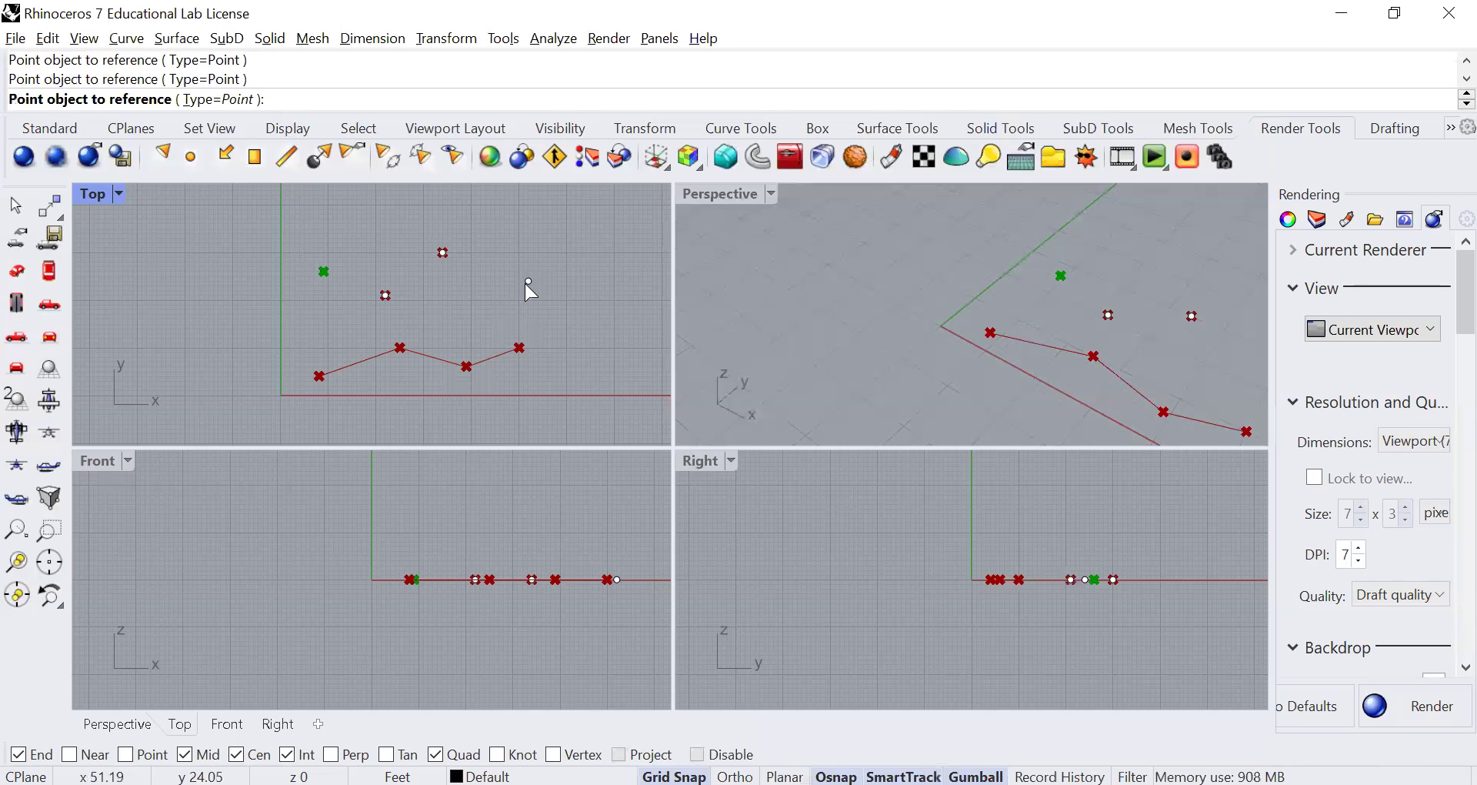
click(528, 282)
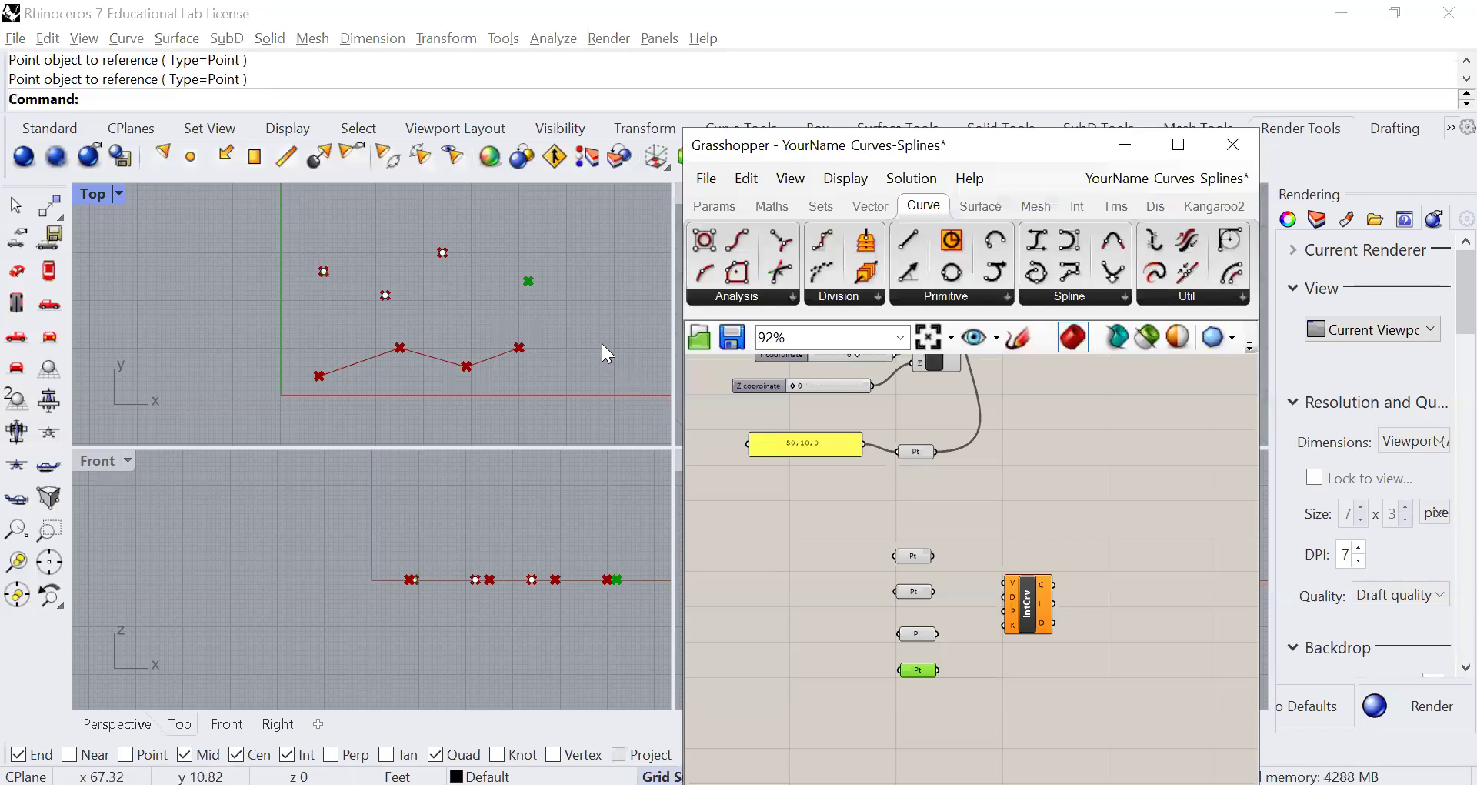
Step: Connect all four Point parameters, in order from top to bottom, to the Interpolate component's V input
right_drag(971, 629, 868, 570)
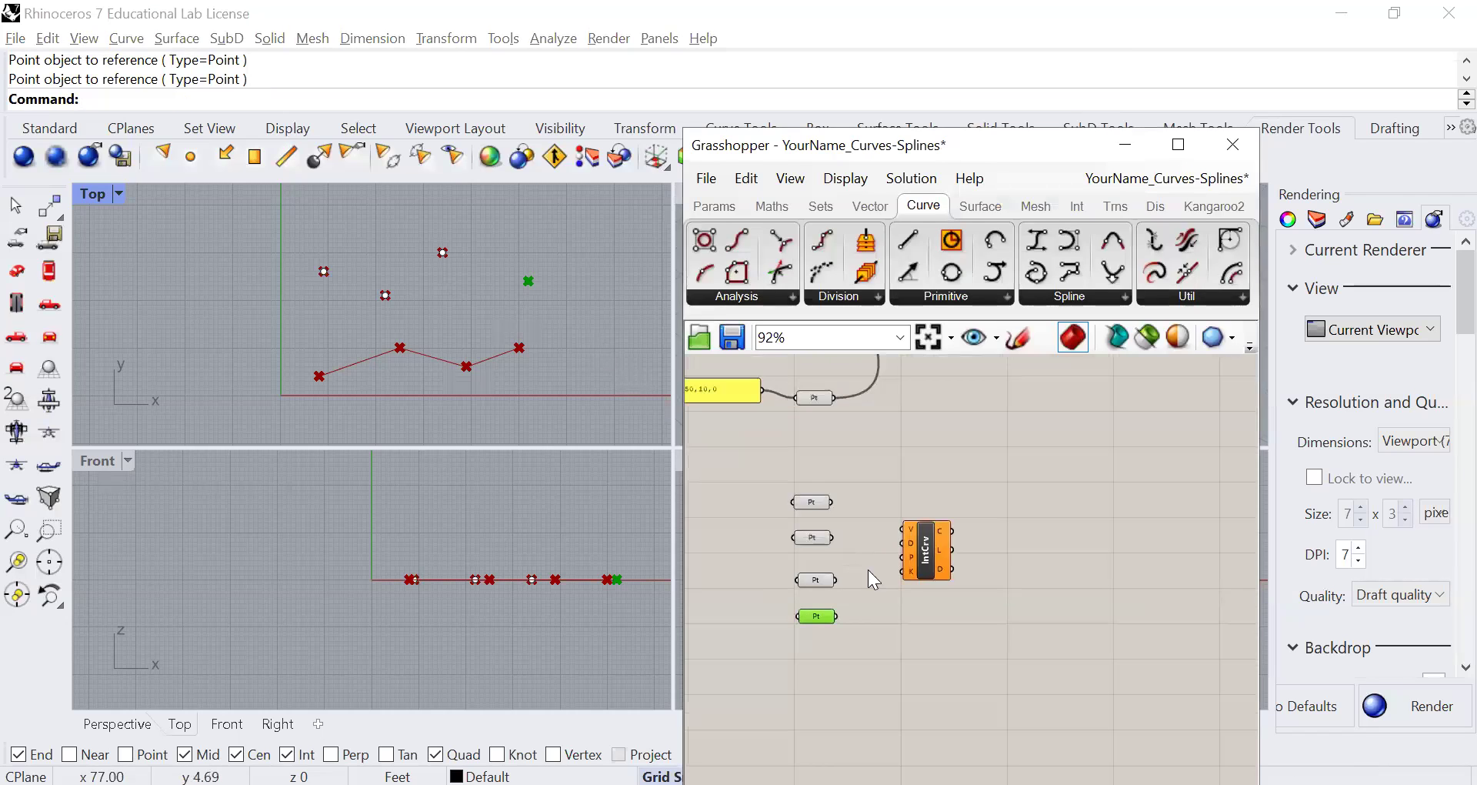
scroll(838, 526, up, 2)
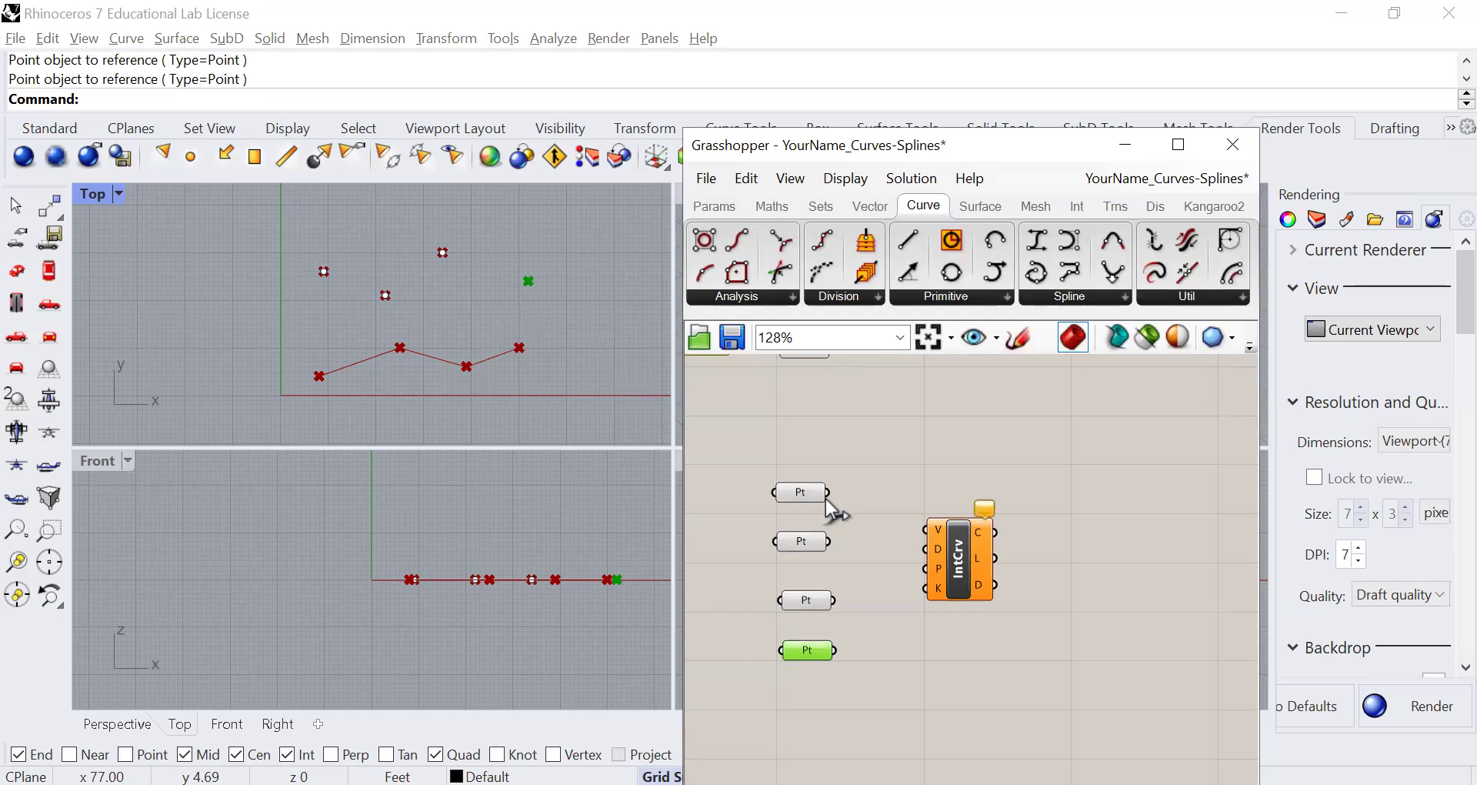
drag(828, 492, 925, 529)
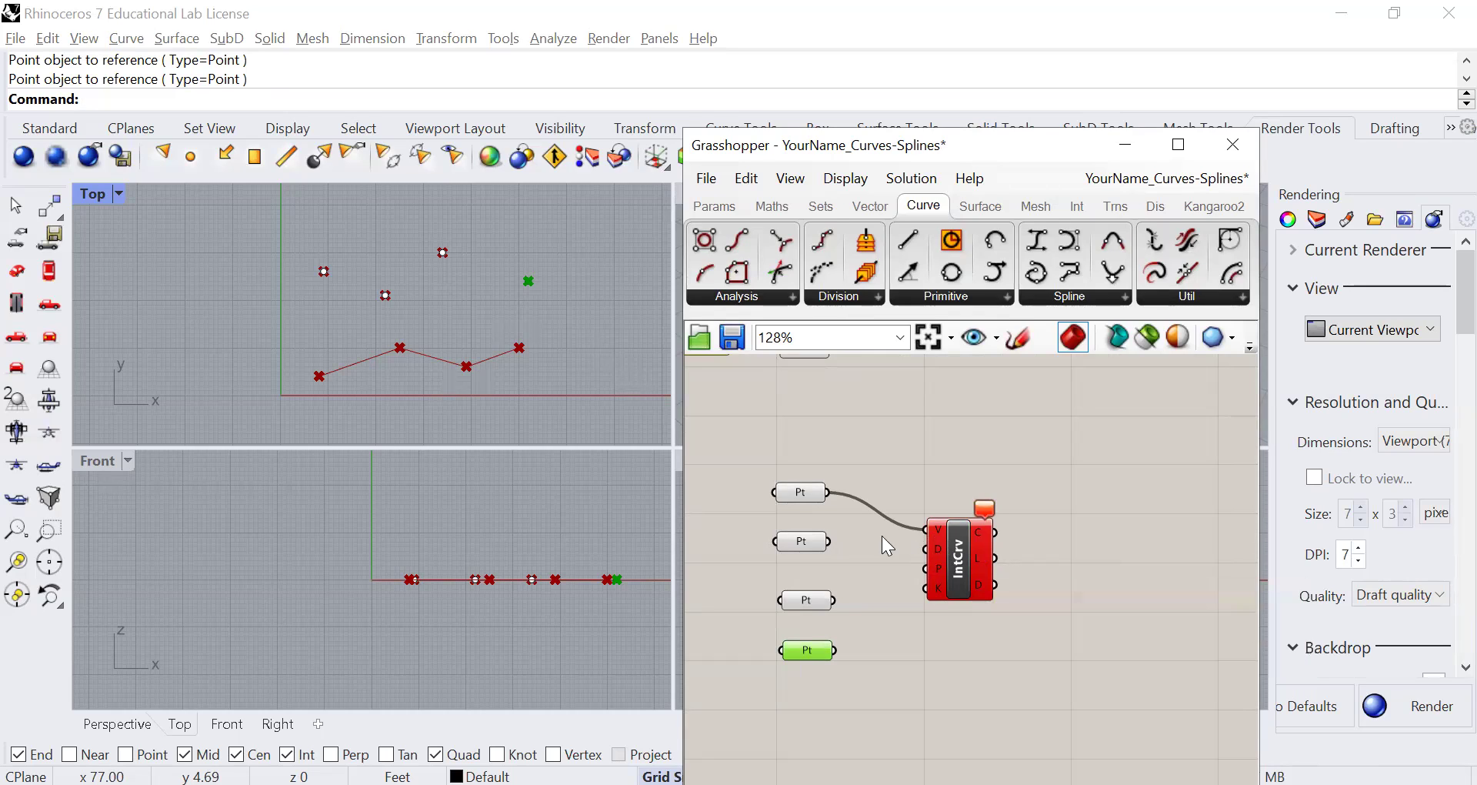
drag(828, 541, 927, 530)
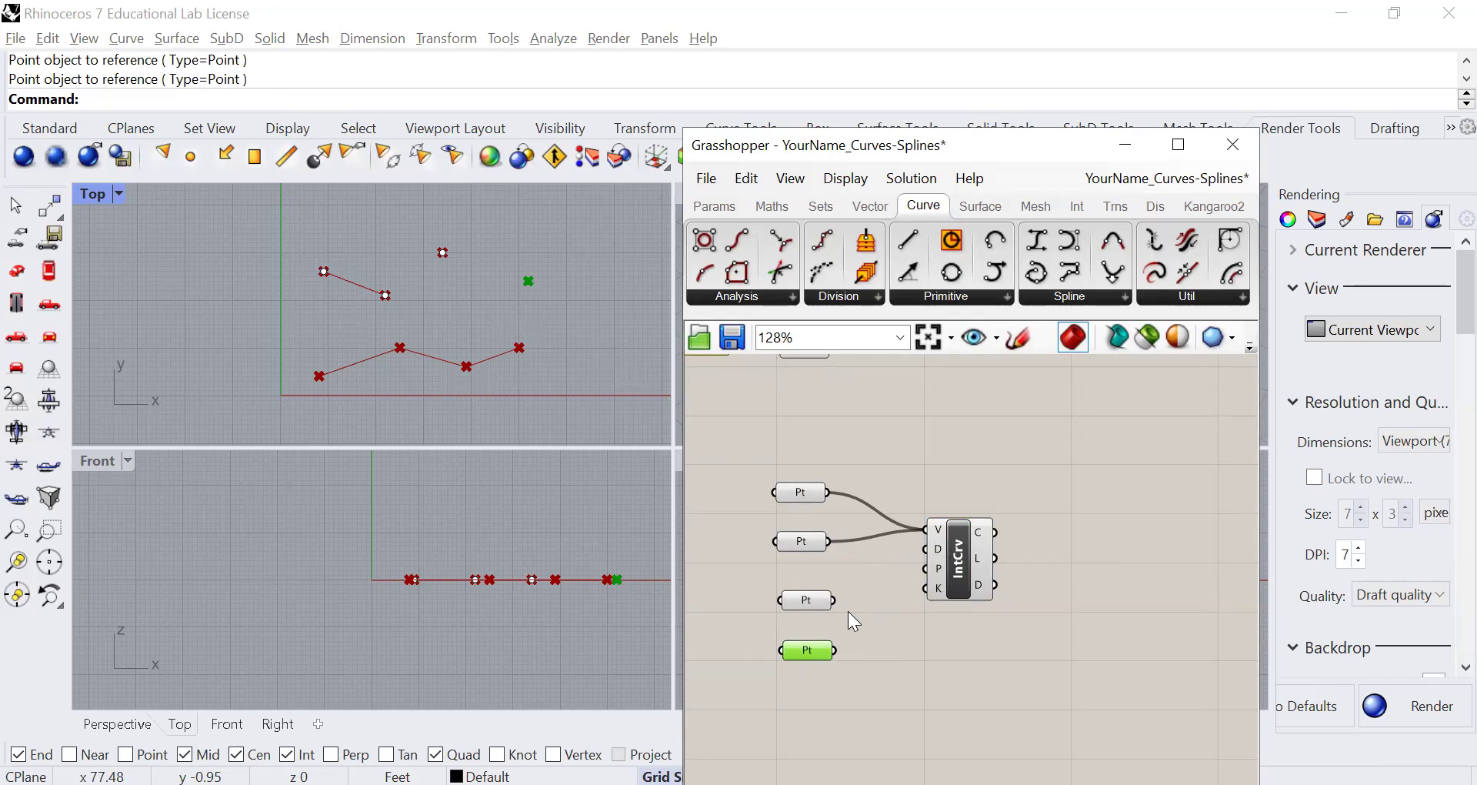
drag(832, 600, 917, 536)
drag(837, 651, 925, 533)
click(787, 423)
Step: Minimize the Grasshopper window and move the interpolated curve's first point in the positive Y direction in the Perspective viewport
right_drag(457, 297, 414, 321)
scroll(414, 321, up, 5)
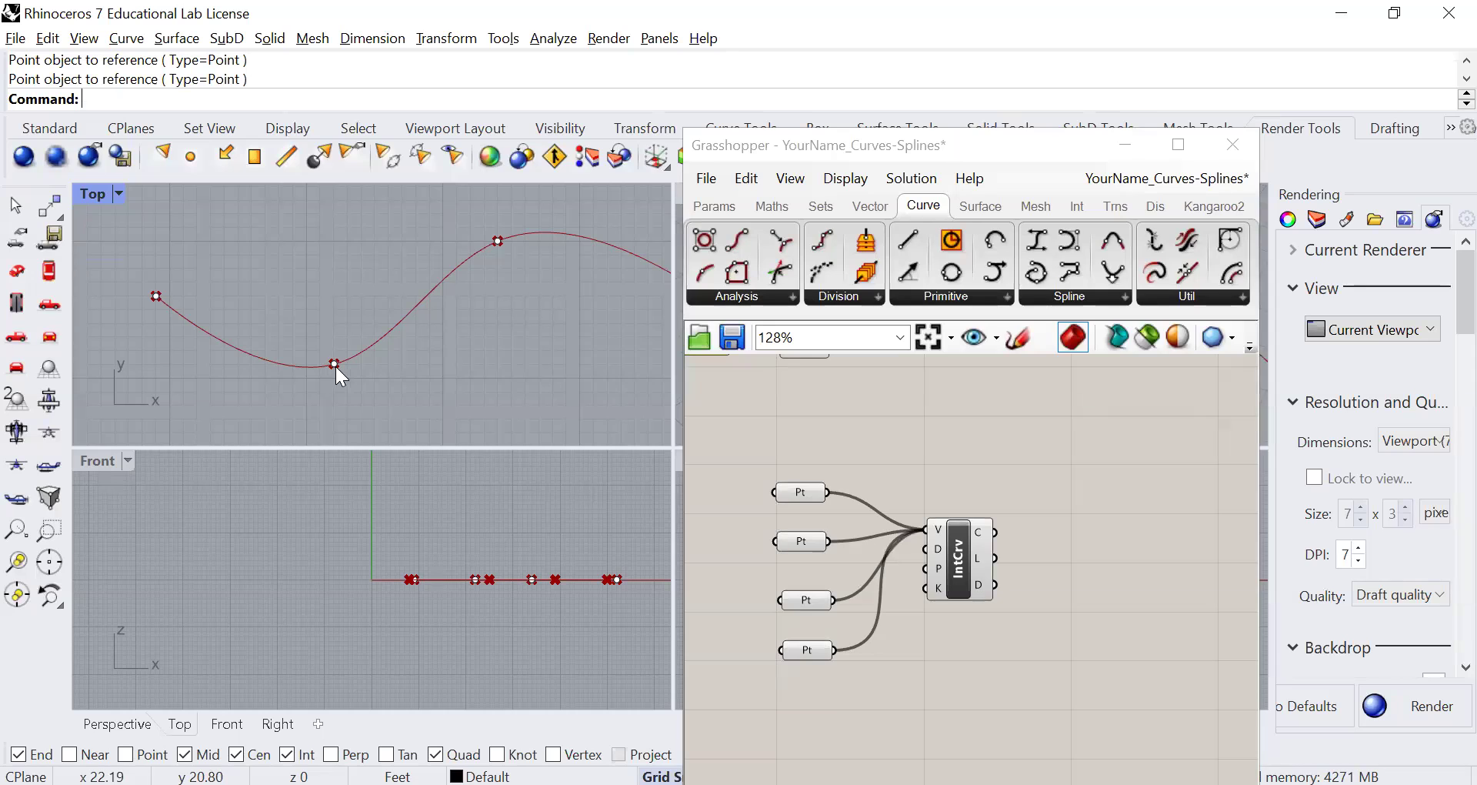
scroll(576, 344, down, 4)
scroll(538, 346, up, 1)
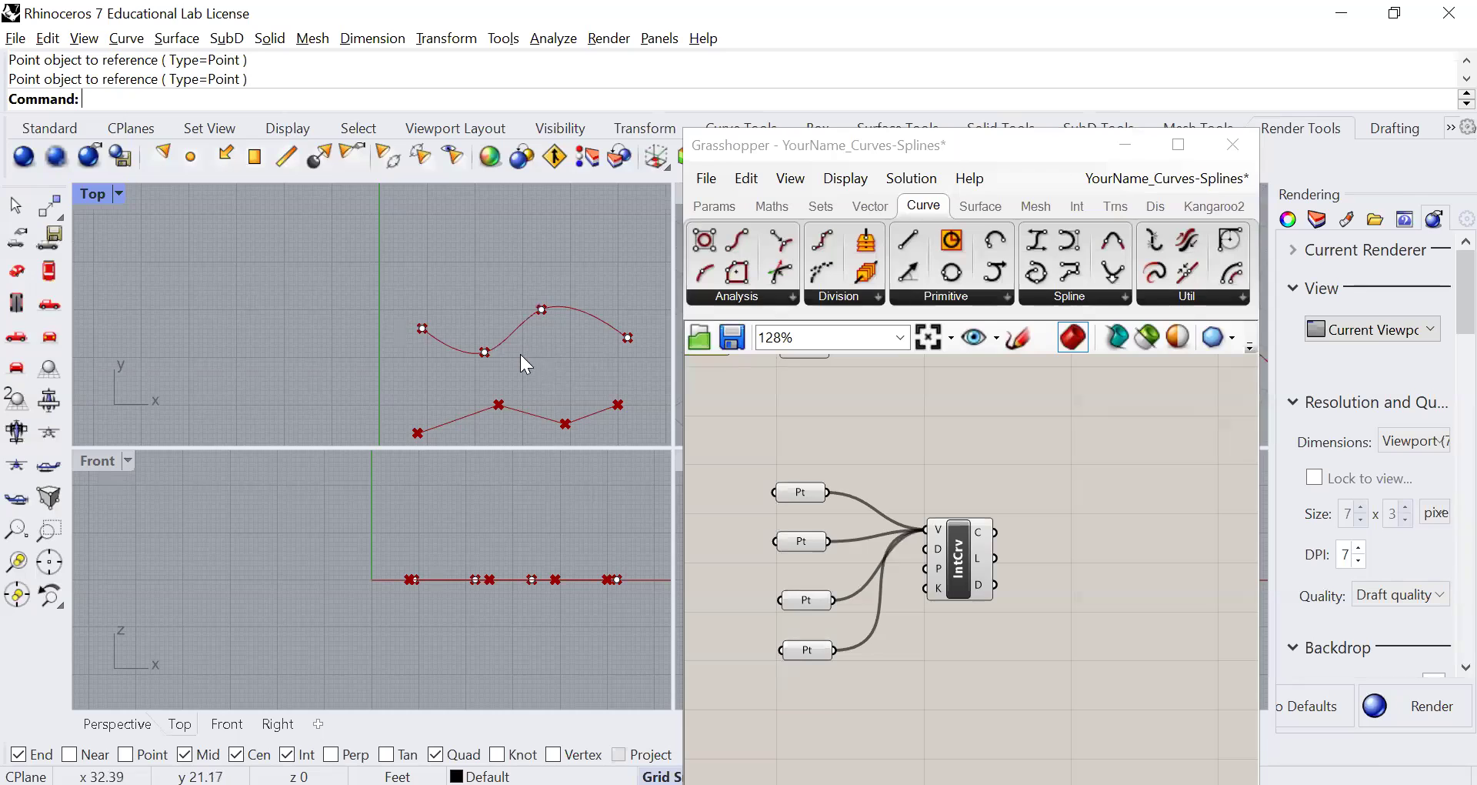
scroll(517, 363, up, 1)
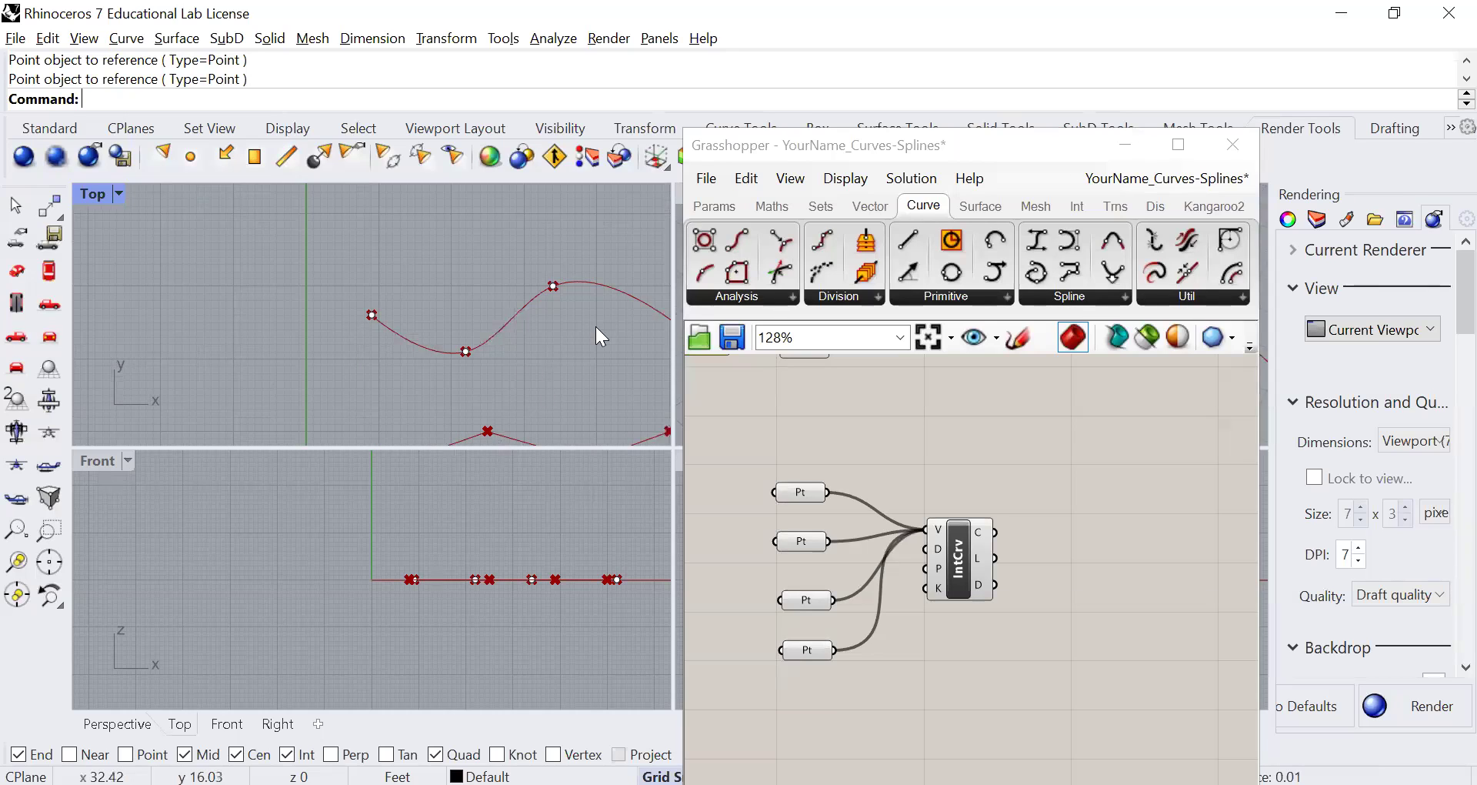
click(1124, 150)
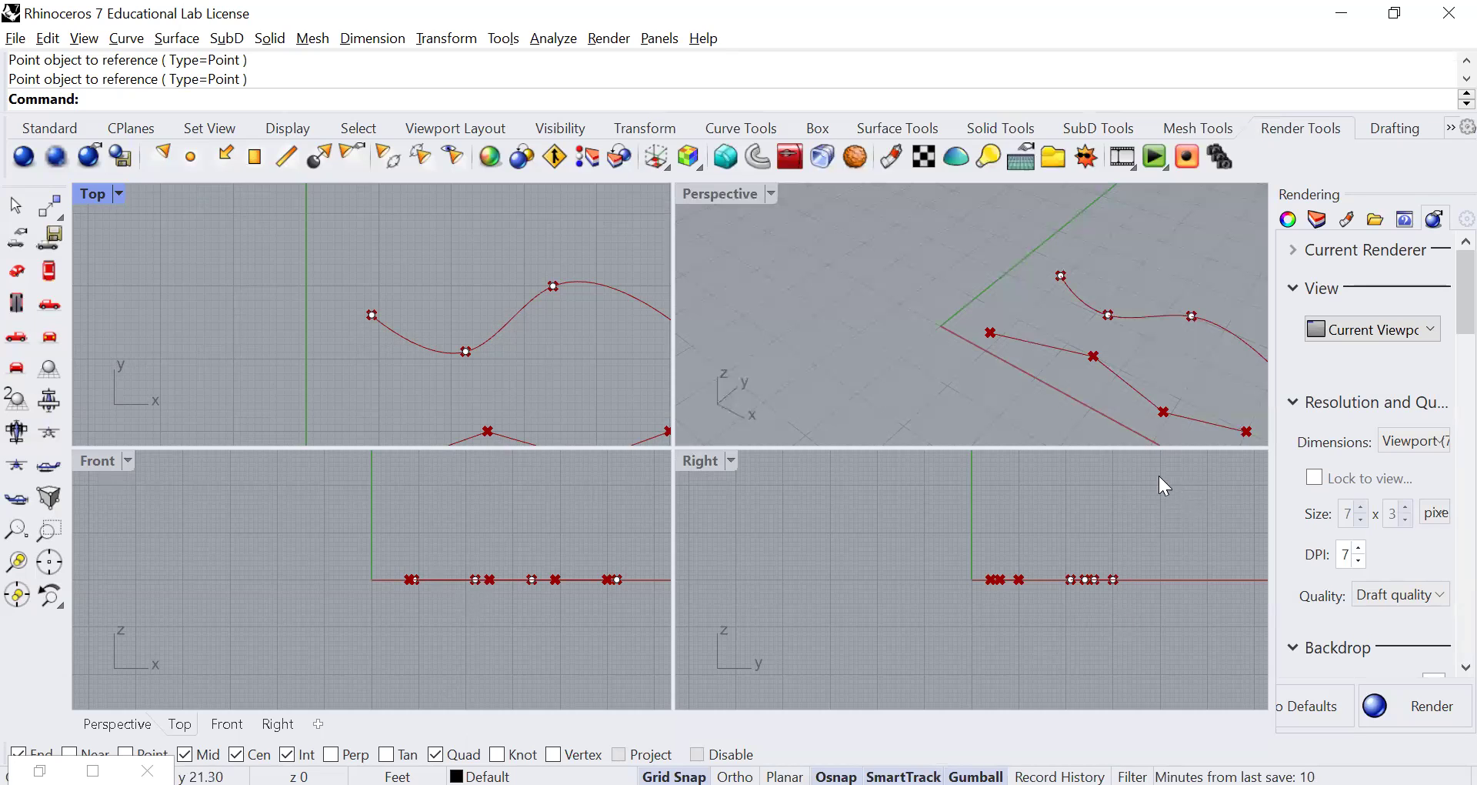
click(1061, 275)
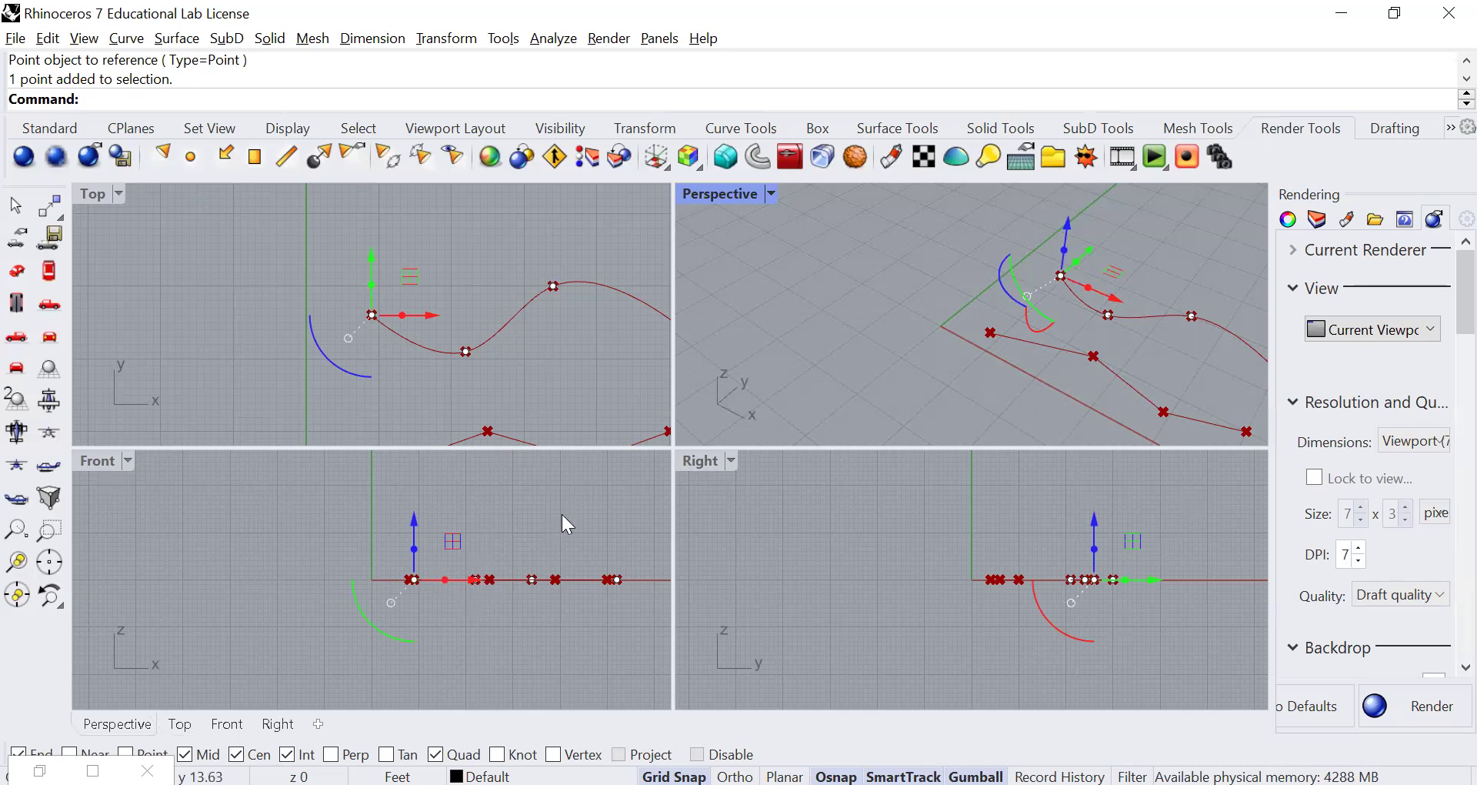
drag(1088, 251, 1102, 236)
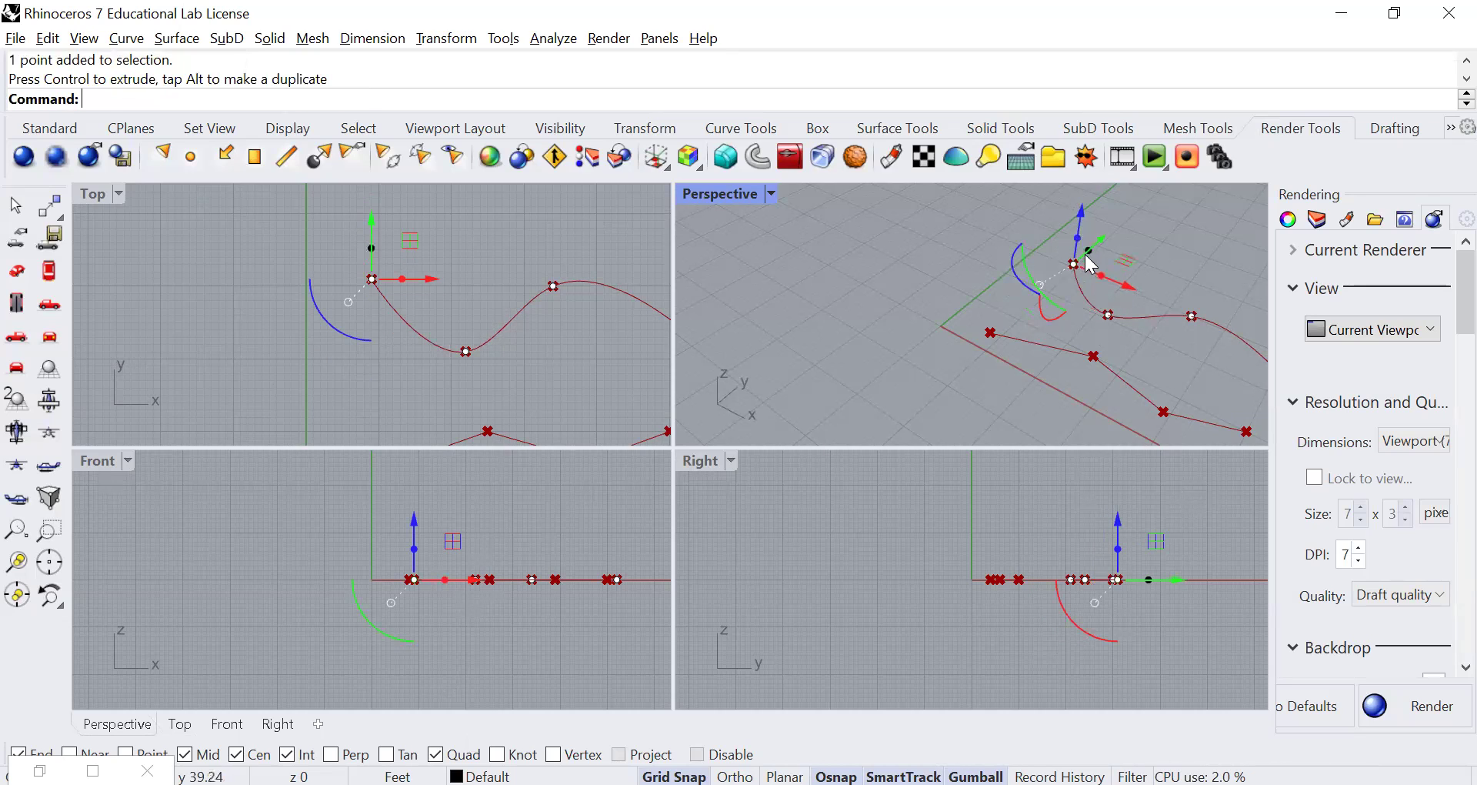
Step: Move the curve's second point in the negative Y direction and its third point slightly toward negative X and positive Y
click(1108, 316)
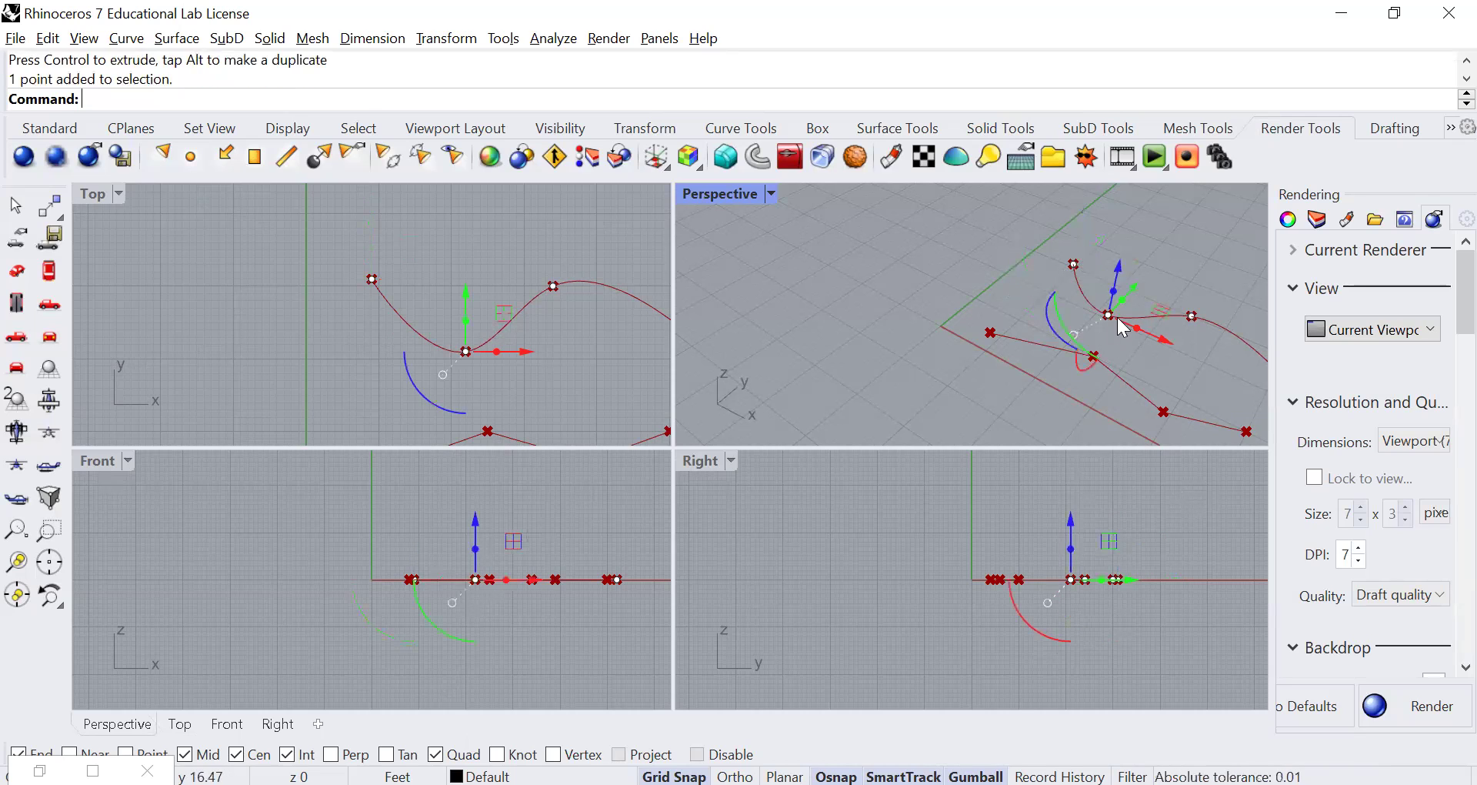
drag(1139, 285, 1213, 286)
click(1190, 315)
drag(1250, 336, 991, 339)
click(883, 344)
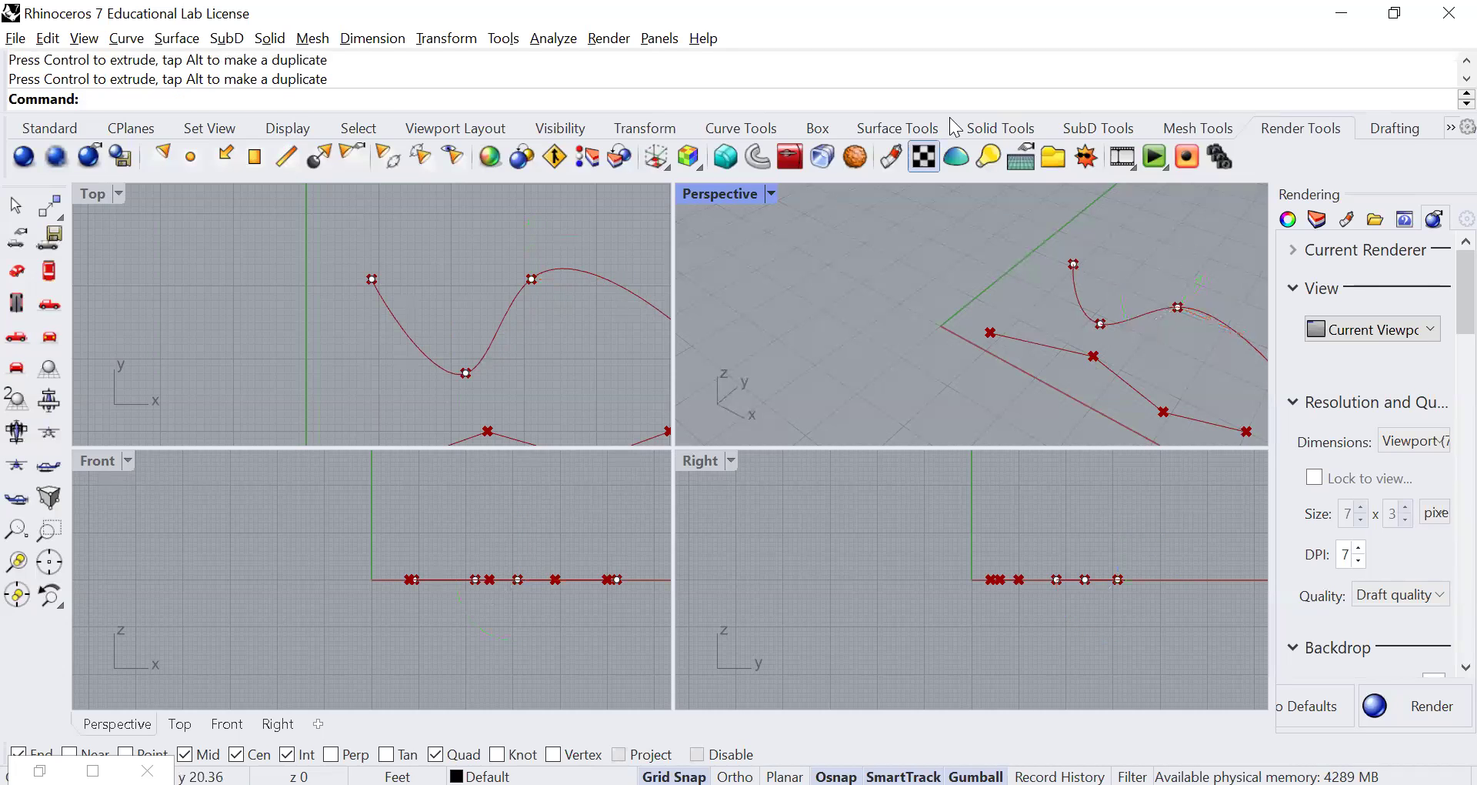
Step: Switch back to the Grasshopper window and bring the Interpolate definition into view with free canvas below it
key(super+Tab)
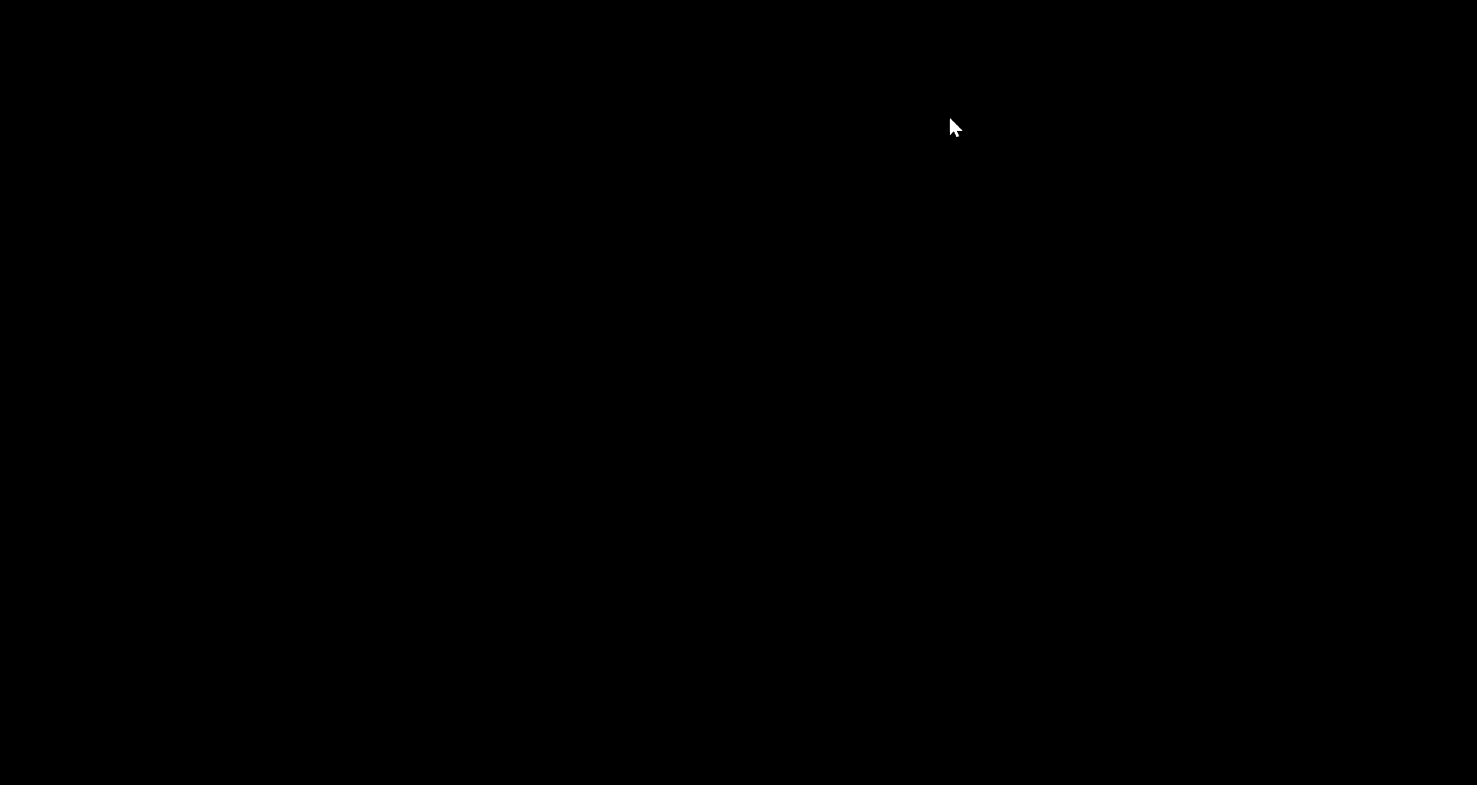
click(442, 478)
scroll(411, 526, up, 2)
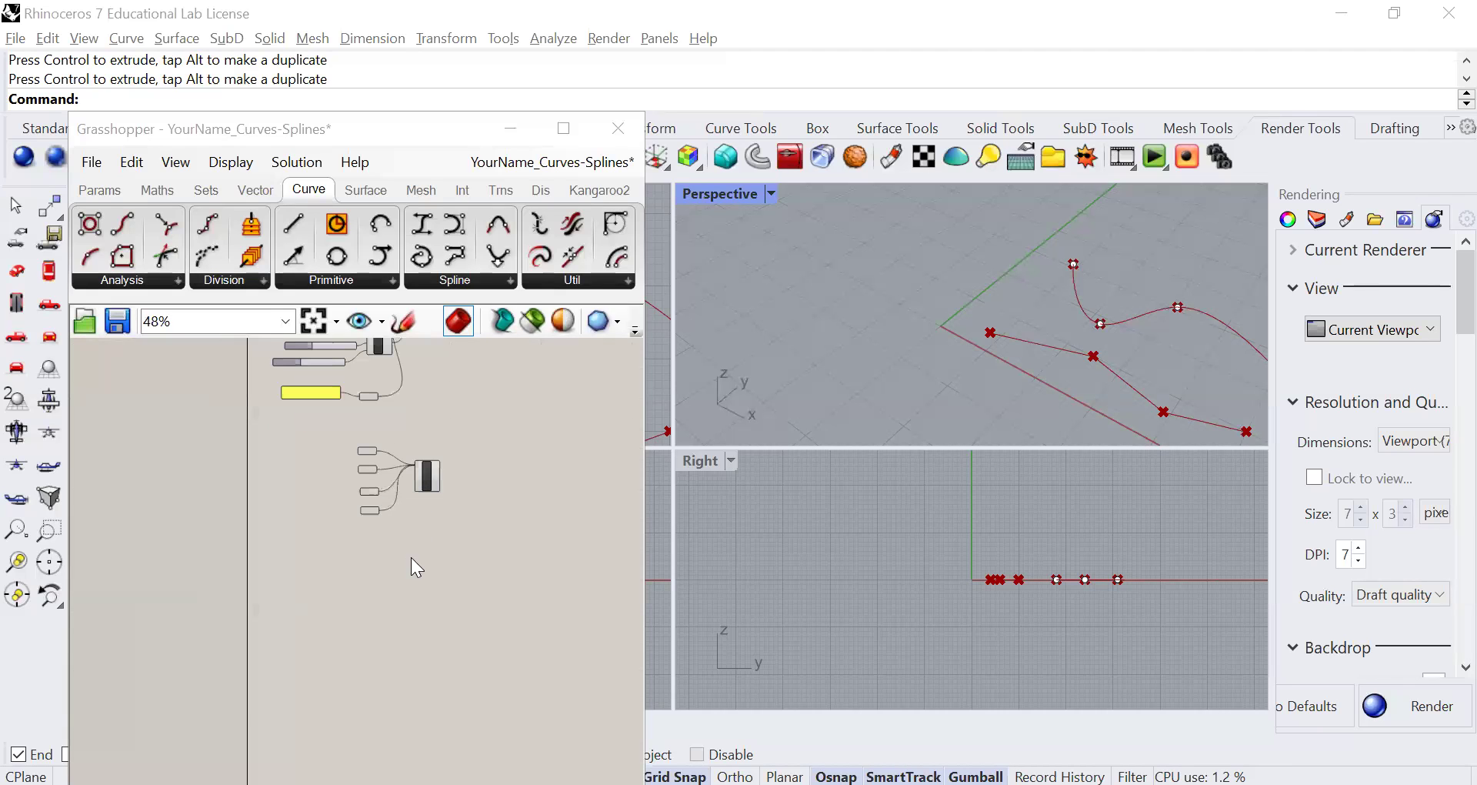
scroll(405, 565, up, 1)
right_drag(404, 565, 333, 619)
click(447, 316)
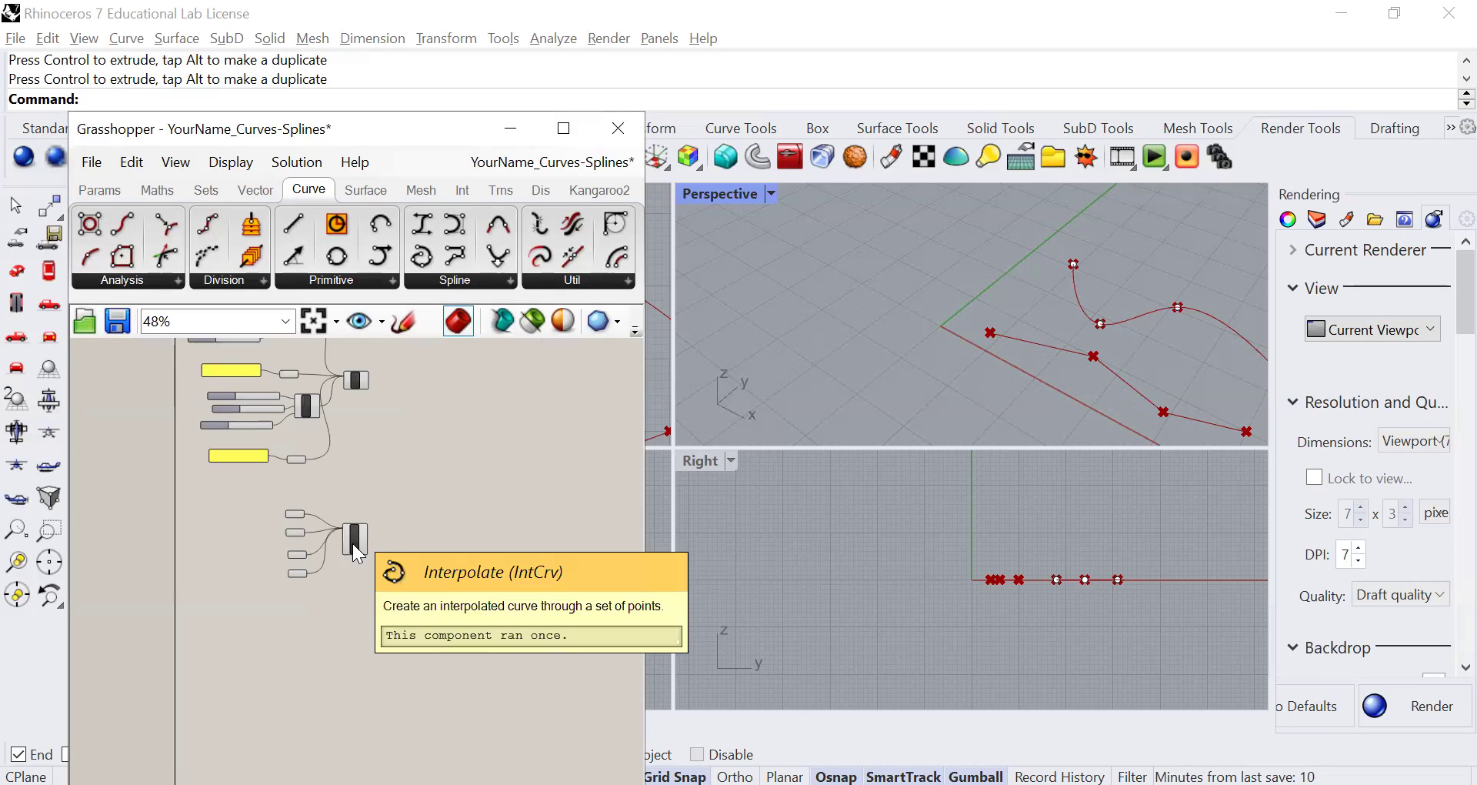
scroll(354, 542, up, 3)
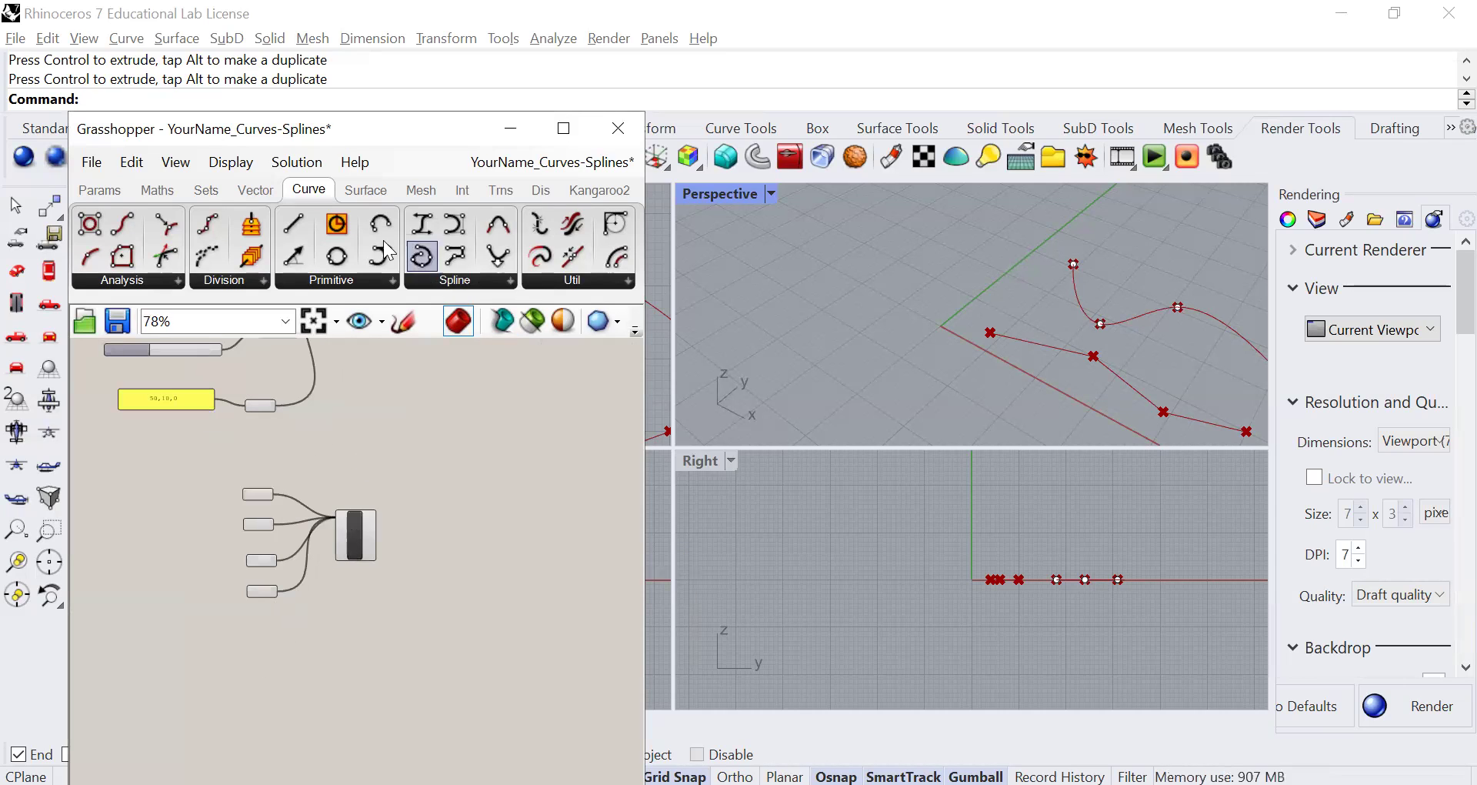
Step: Place a Nurbs Curve component on the free canvas below the Interpolate component
click(507, 280)
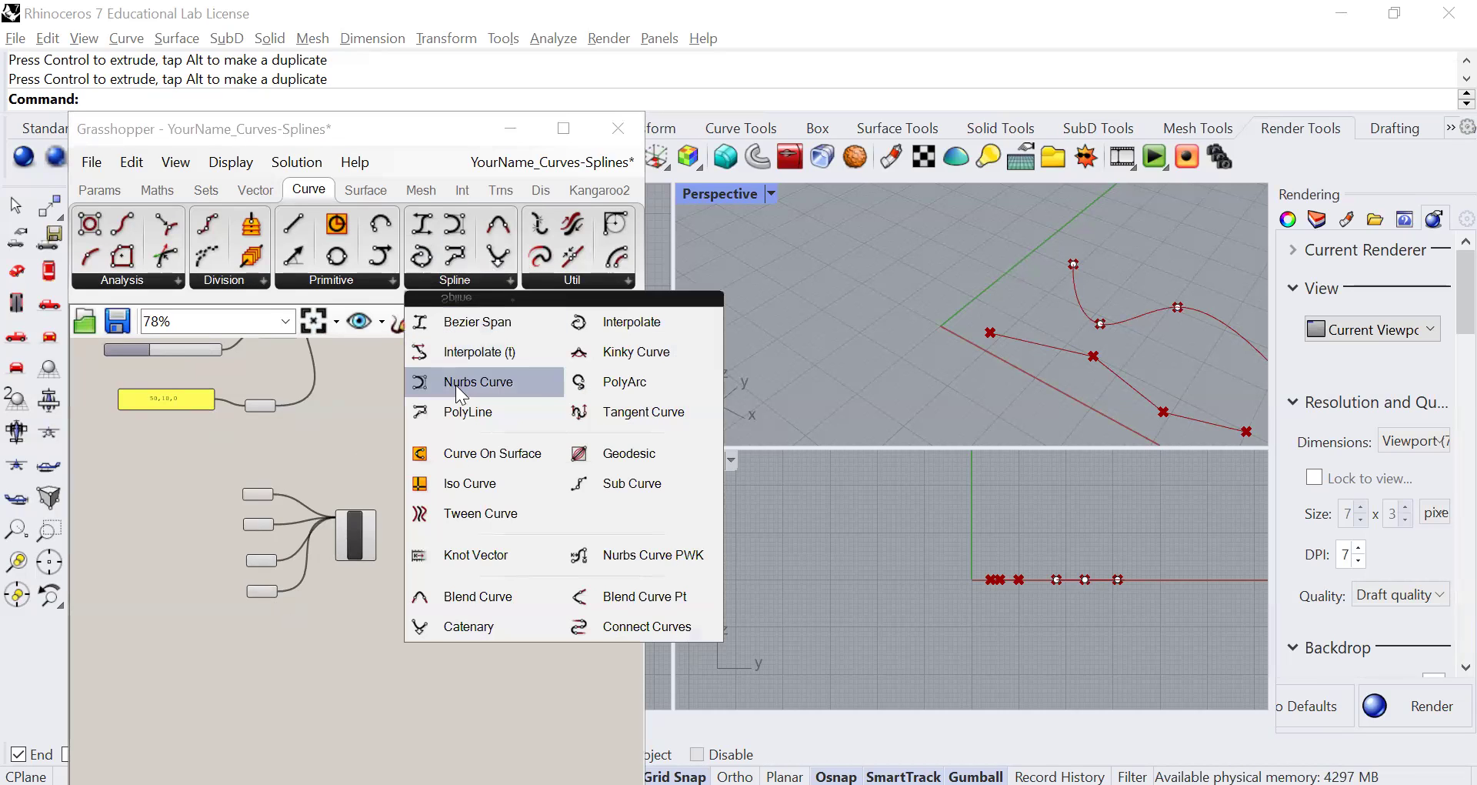
drag(459, 385, 365, 709)
scroll(406, 685, down, 5)
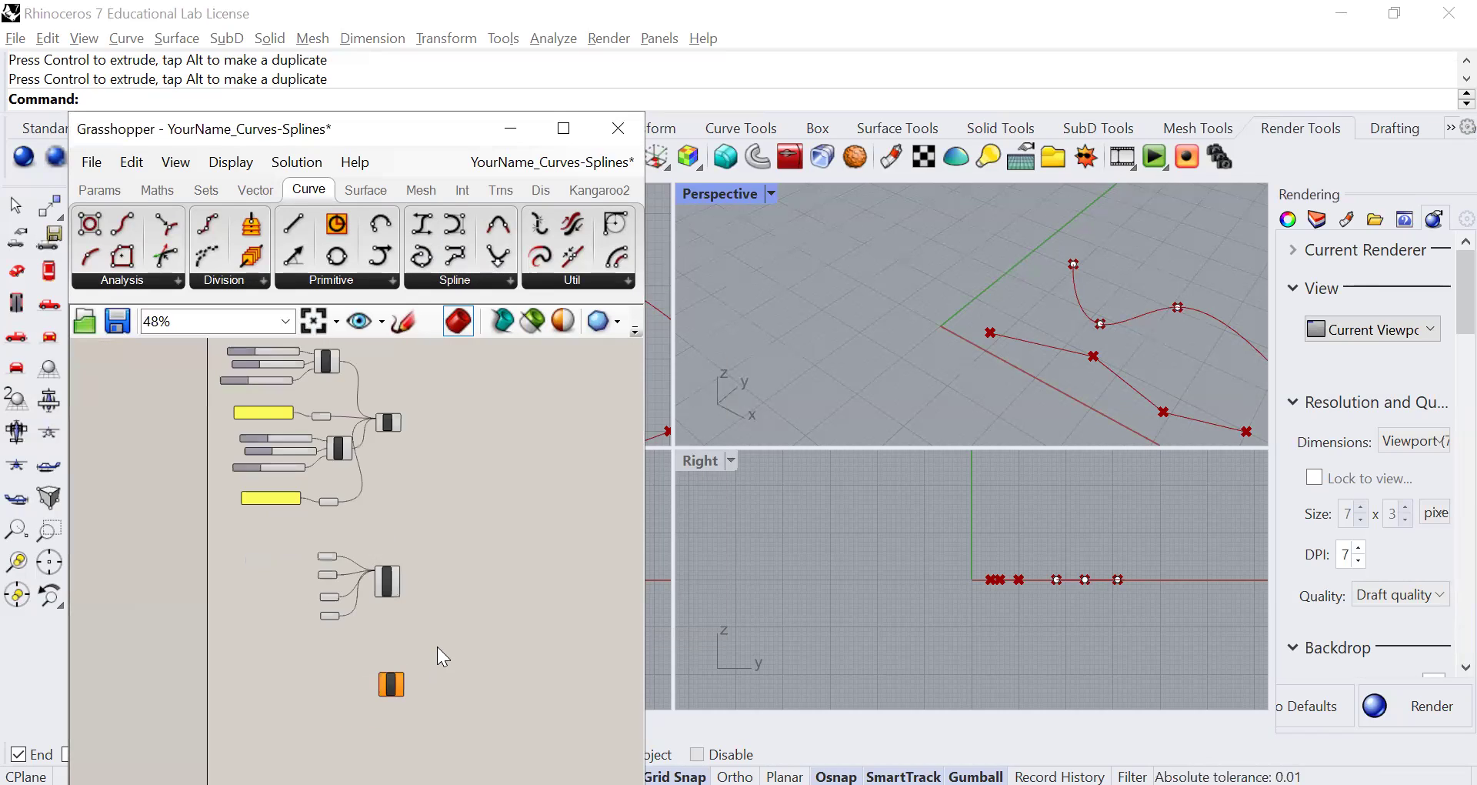
scroll(374, 636, up, 5)
right_click(374, 636)
click(314, 530)
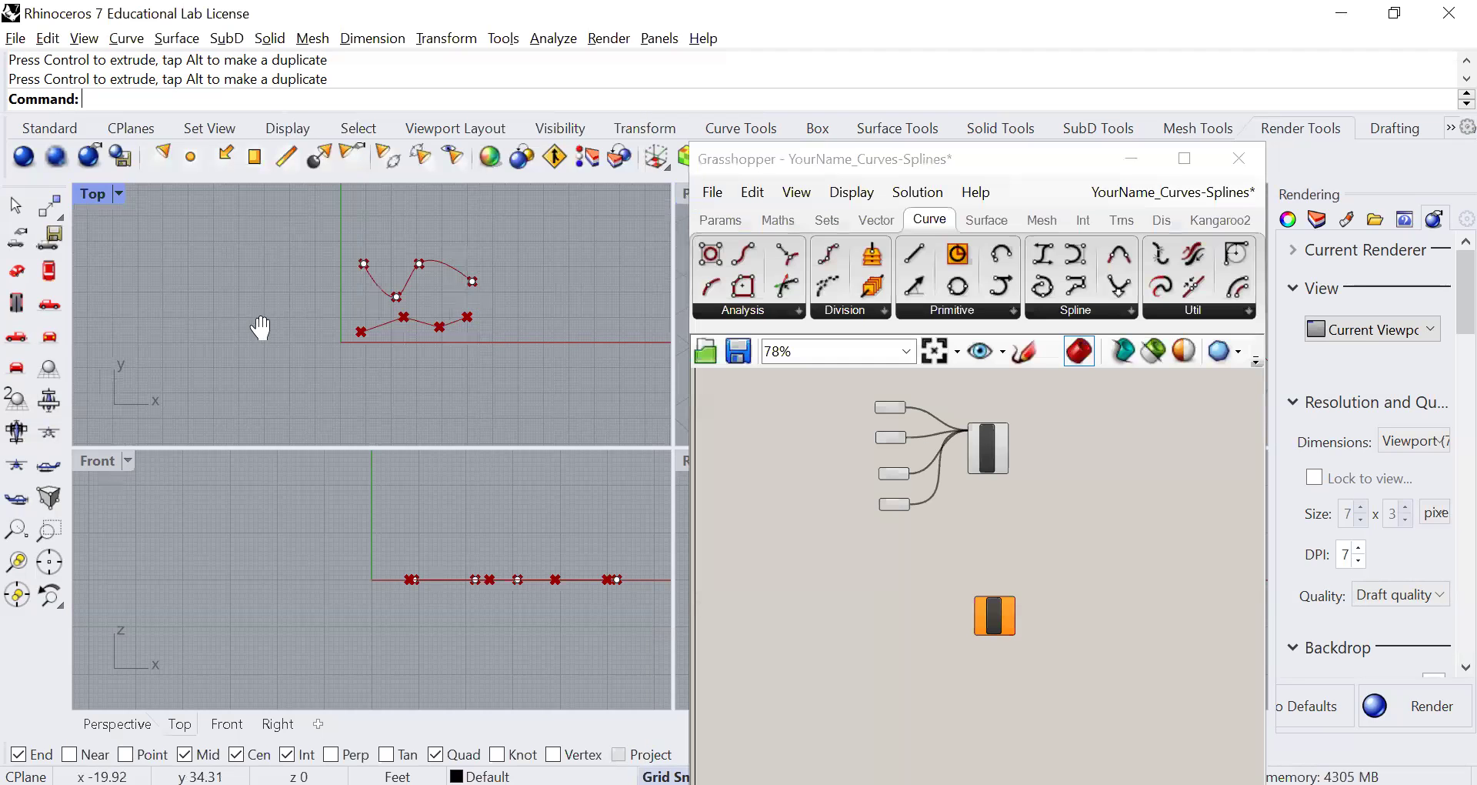
Step: Place four point objects in a zigzag along positive X in the Top viewport, on the positive Y side of the interpolated curve
scroll(408, 400, up, 2)
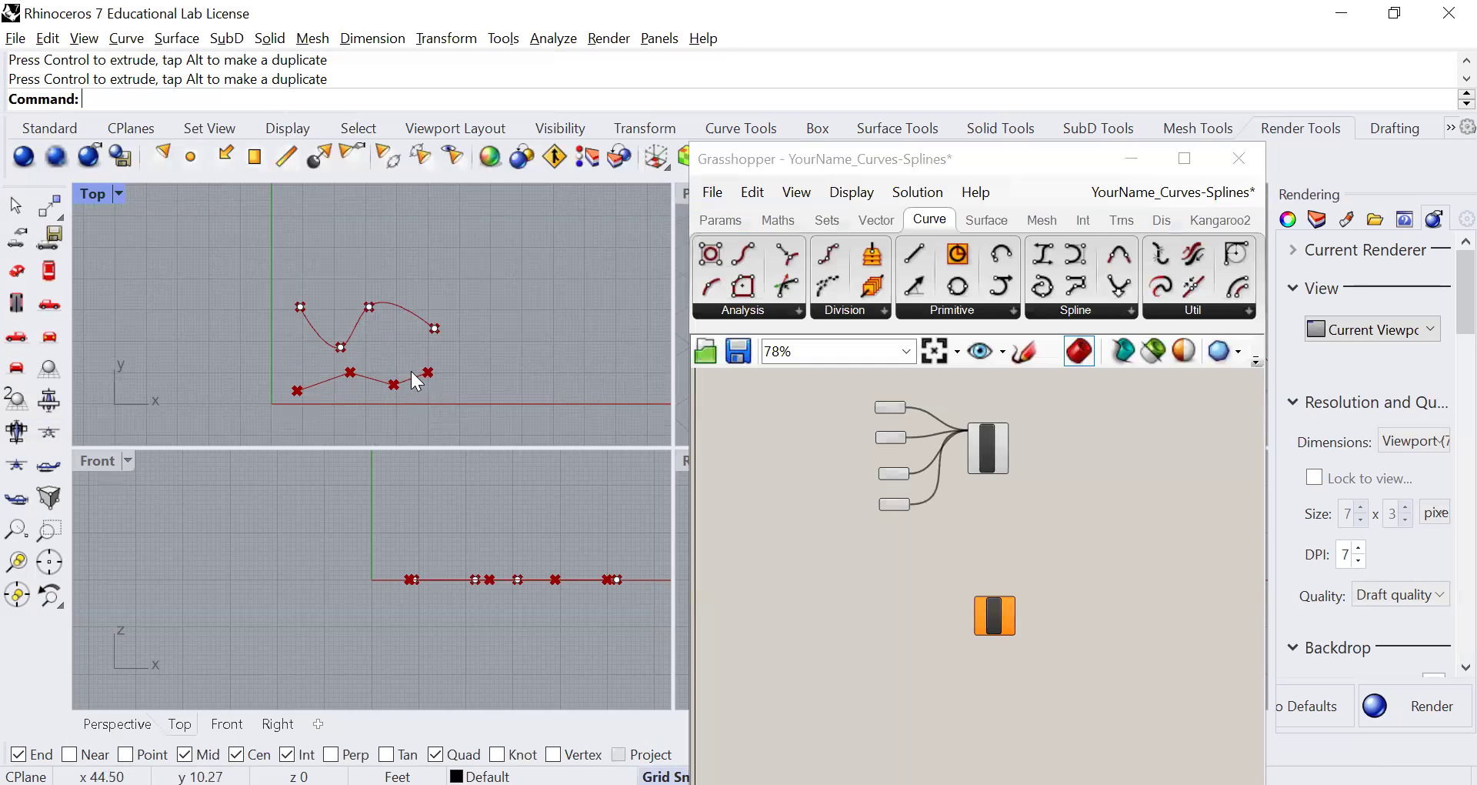
right_drag(343, 256, 321, 361)
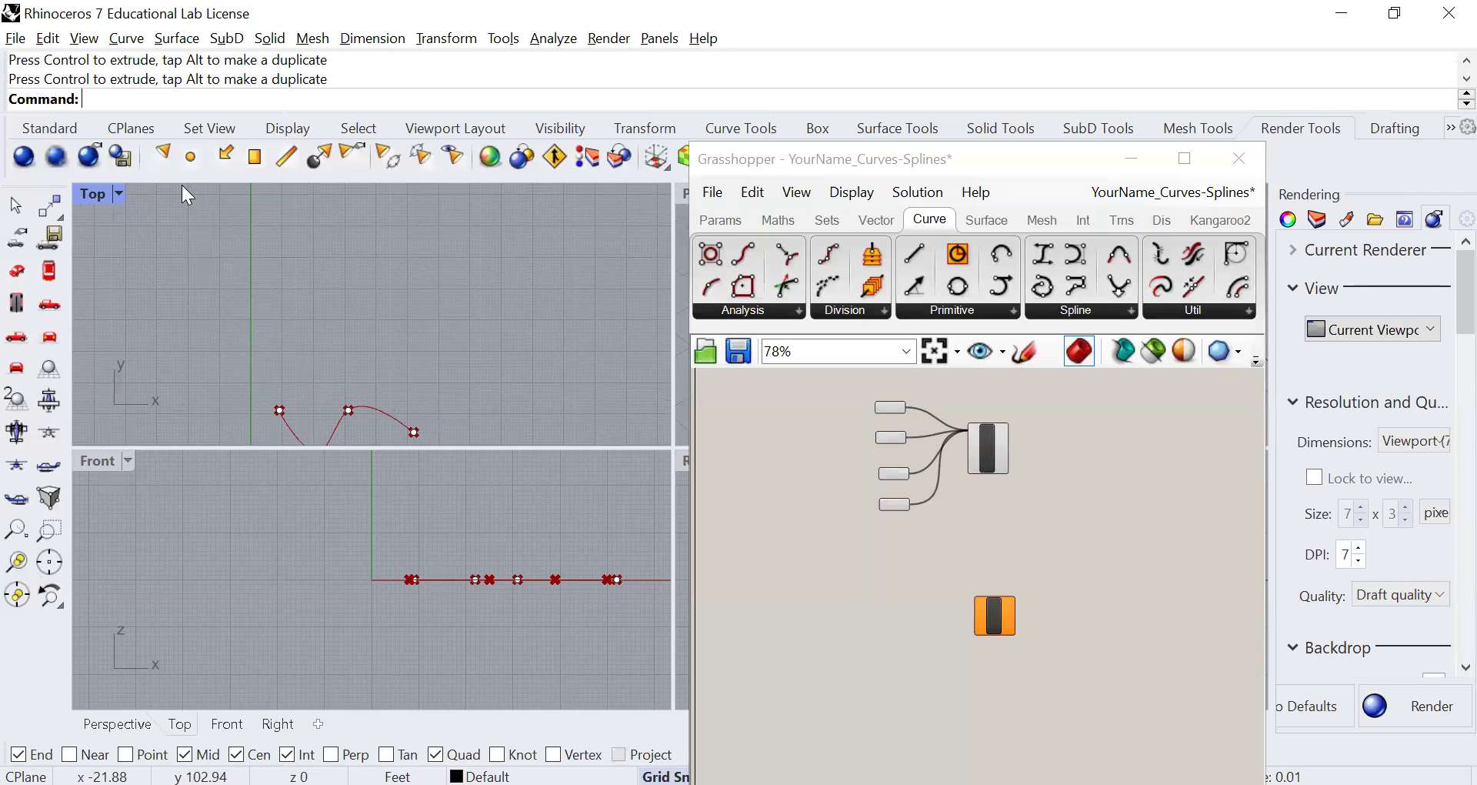
text(Point)
key(Return)
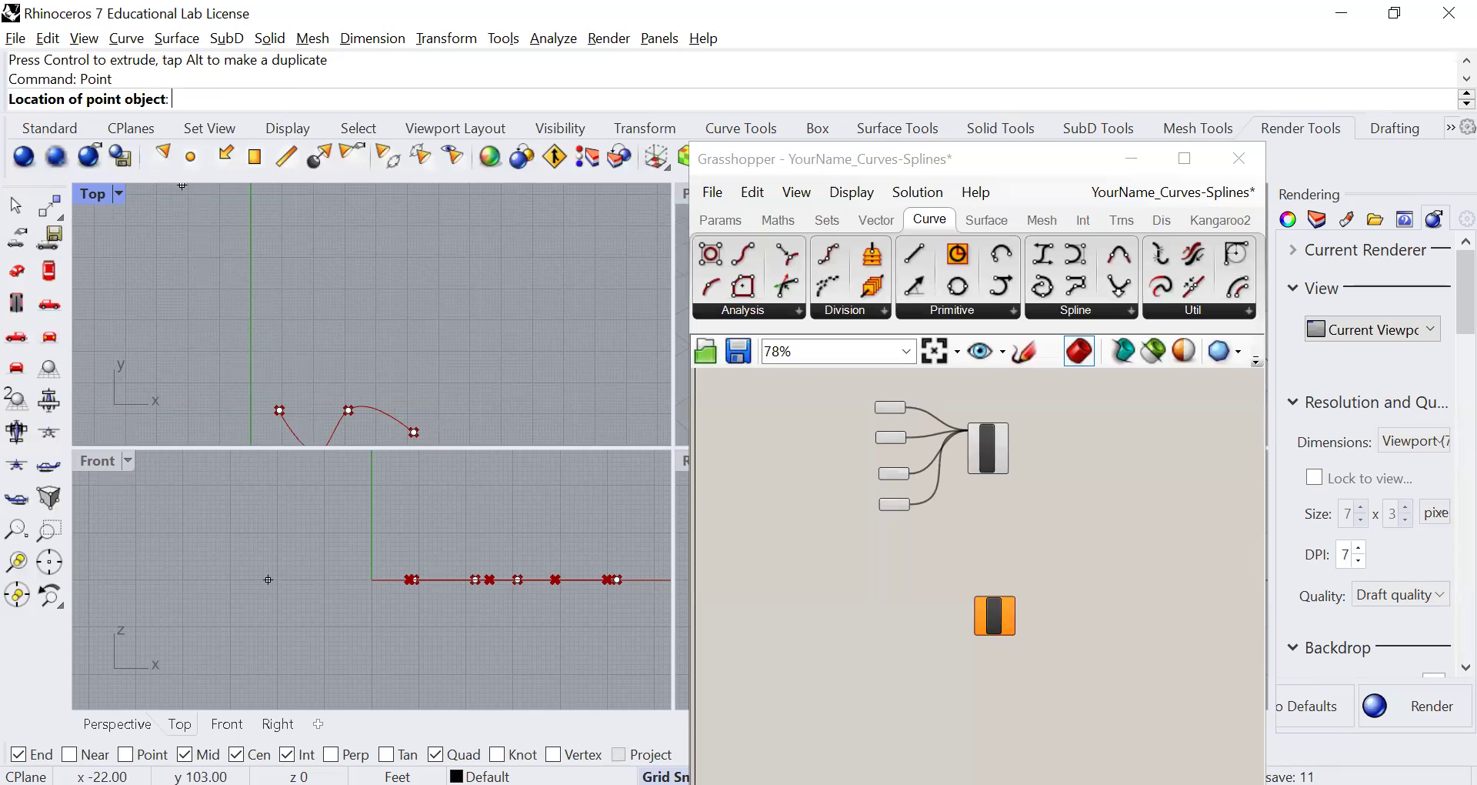
click(269, 340)
key(Return)
click(309, 318)
key(Return)
click(345, 344)
key(Return)
click(384, 322)
scroll(331, 344, up, 3)
scroll(394, 369, down, 3)
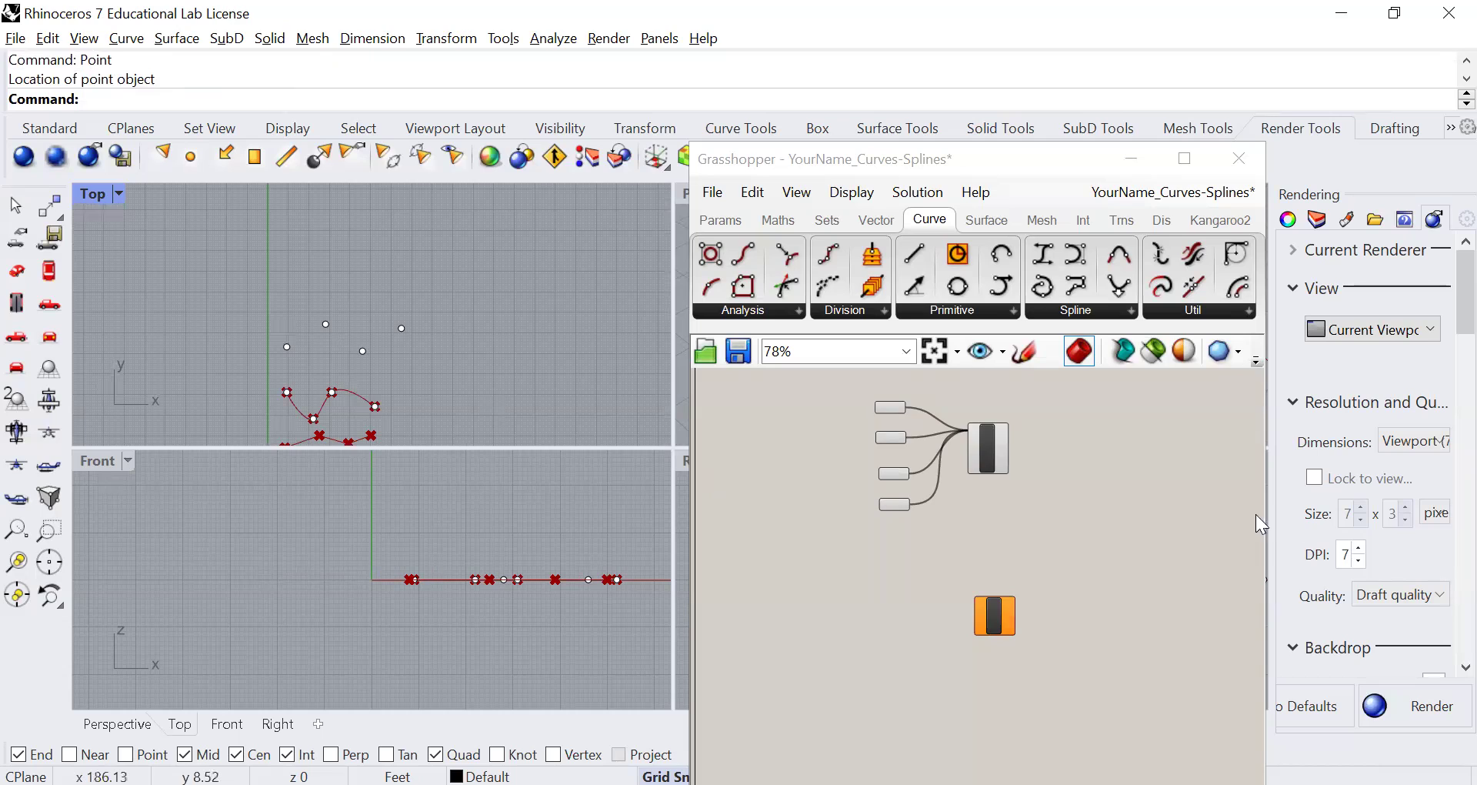
Step: Add one Point parameter to the canvas beside the Nurbs Curve component's inputs
right_drag(1255, 513, 1173, 488)
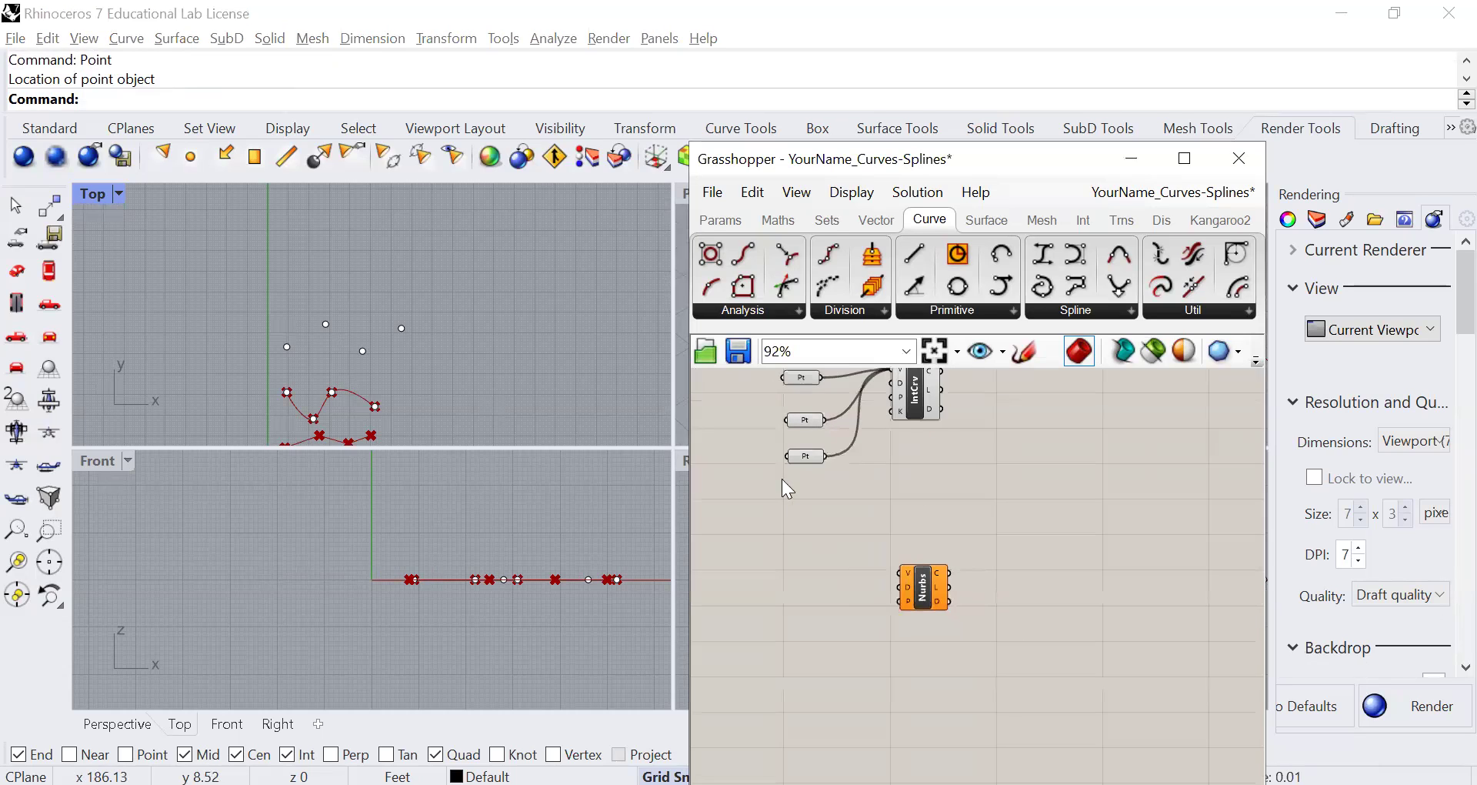
scroll(782, 479, up, 4)
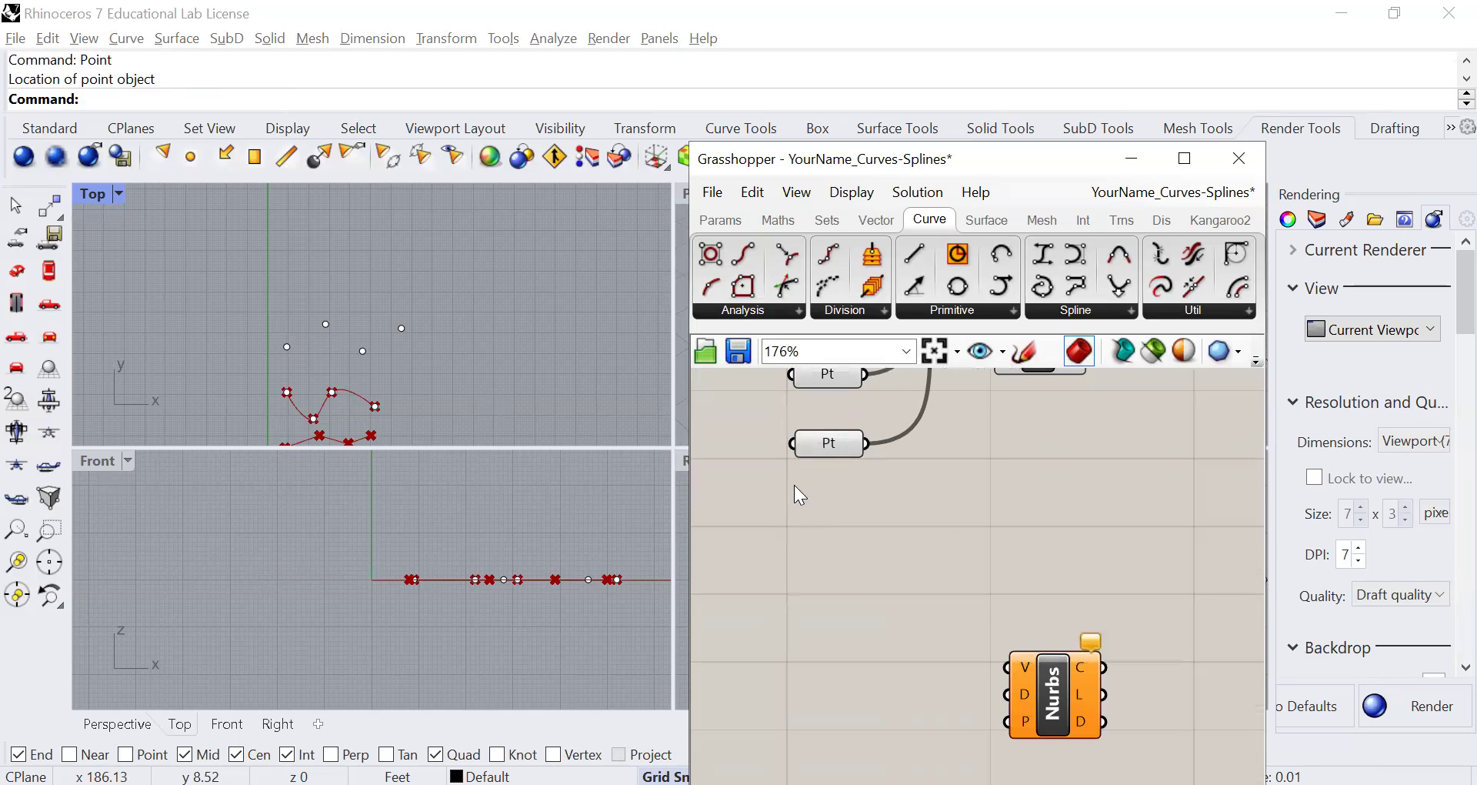
double_click(853, 685)
text(point)
key(Return)
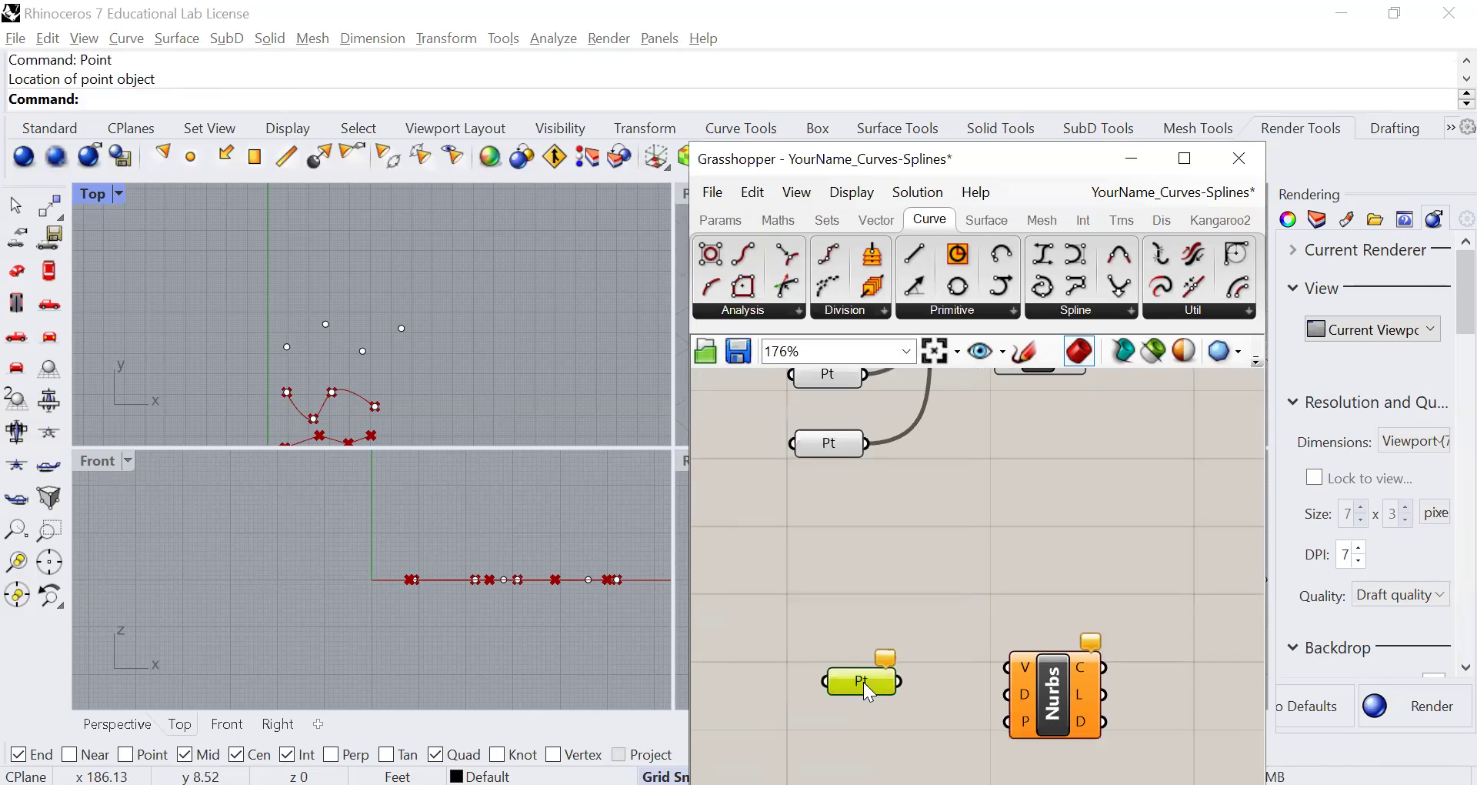
scroll(868, 650, down, 2)
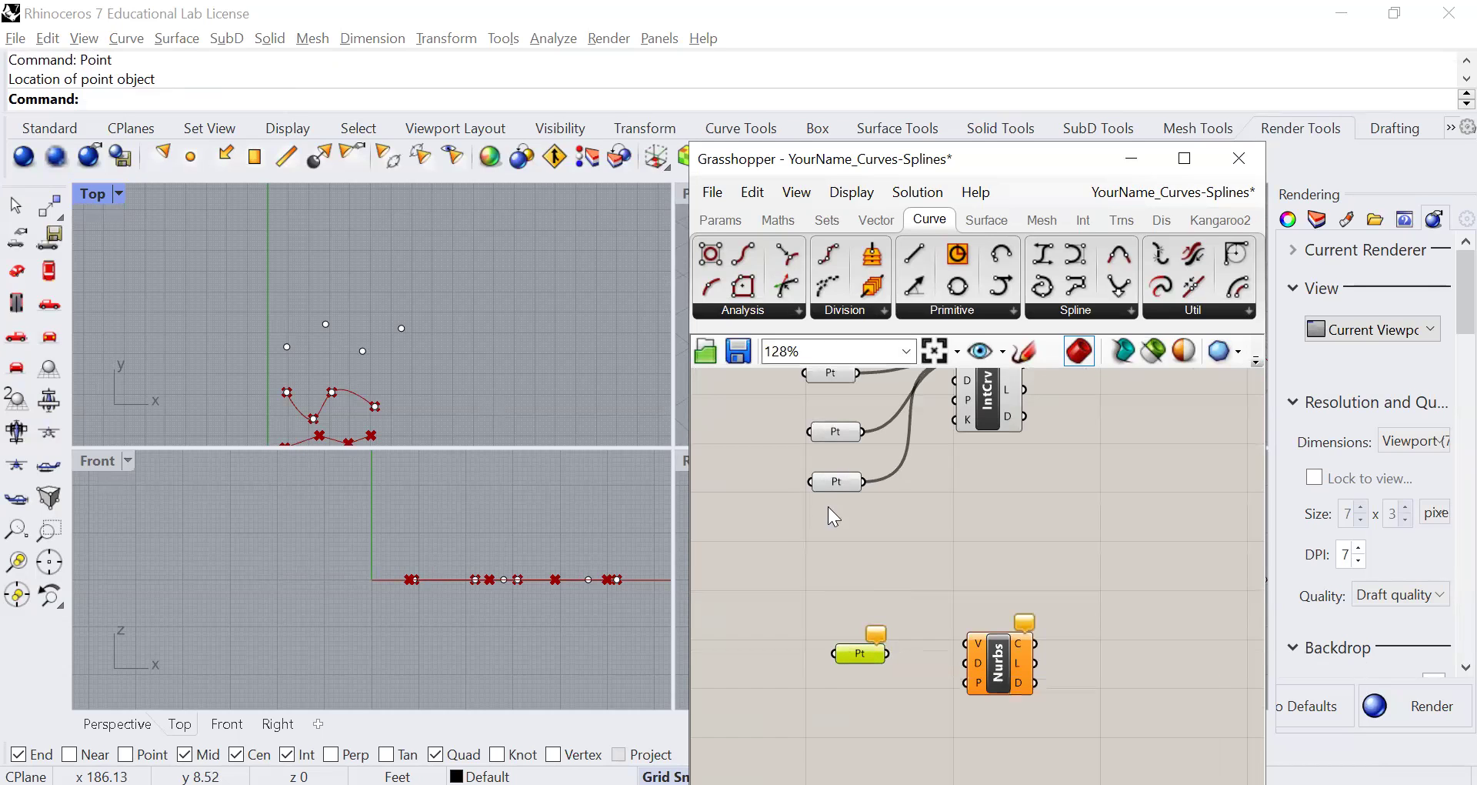
Step: Reference the four new Rhino points in the single Point parameter, picking them in order along positive X
right_click(862, 655)
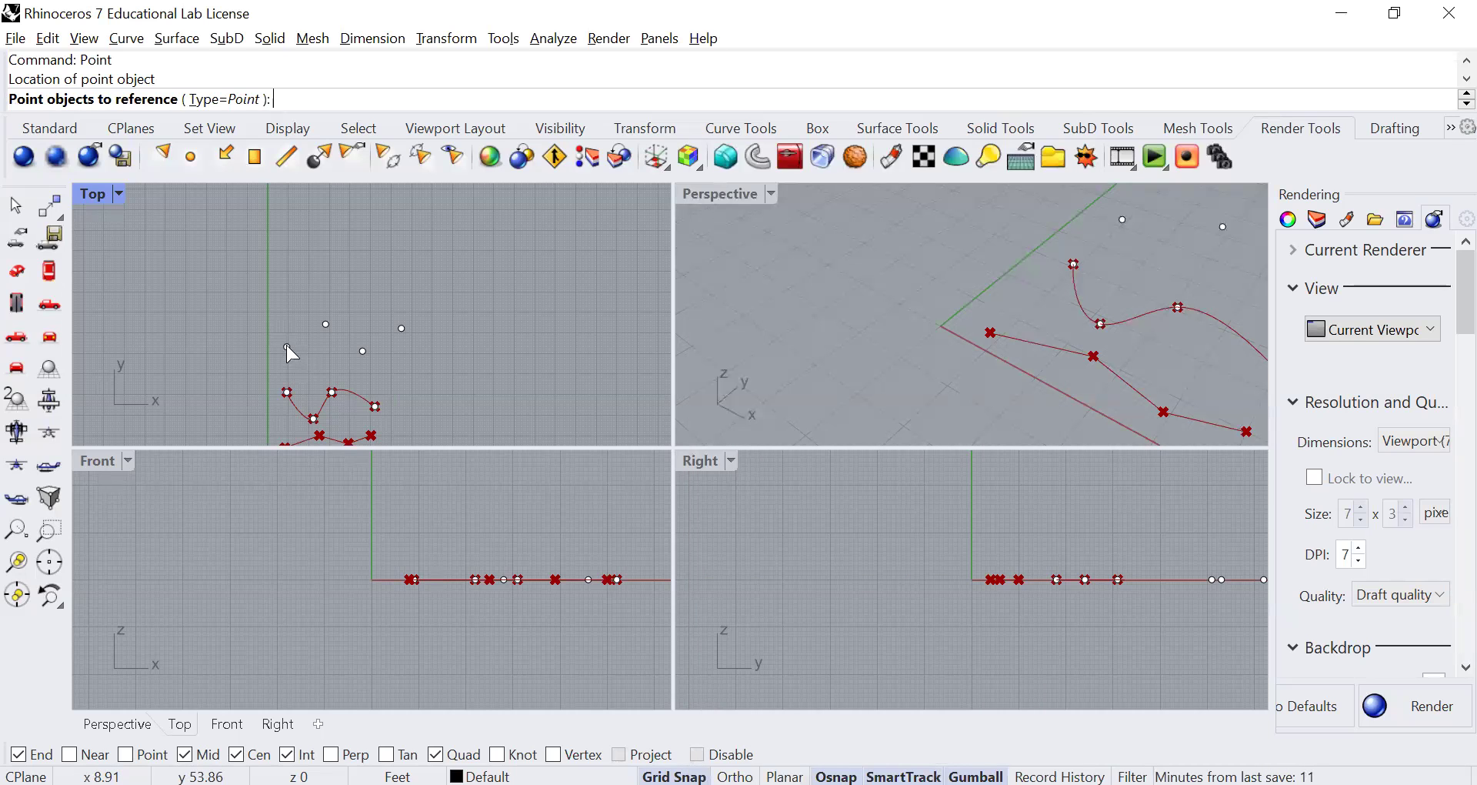
click(287, 347)
click(325, 324)
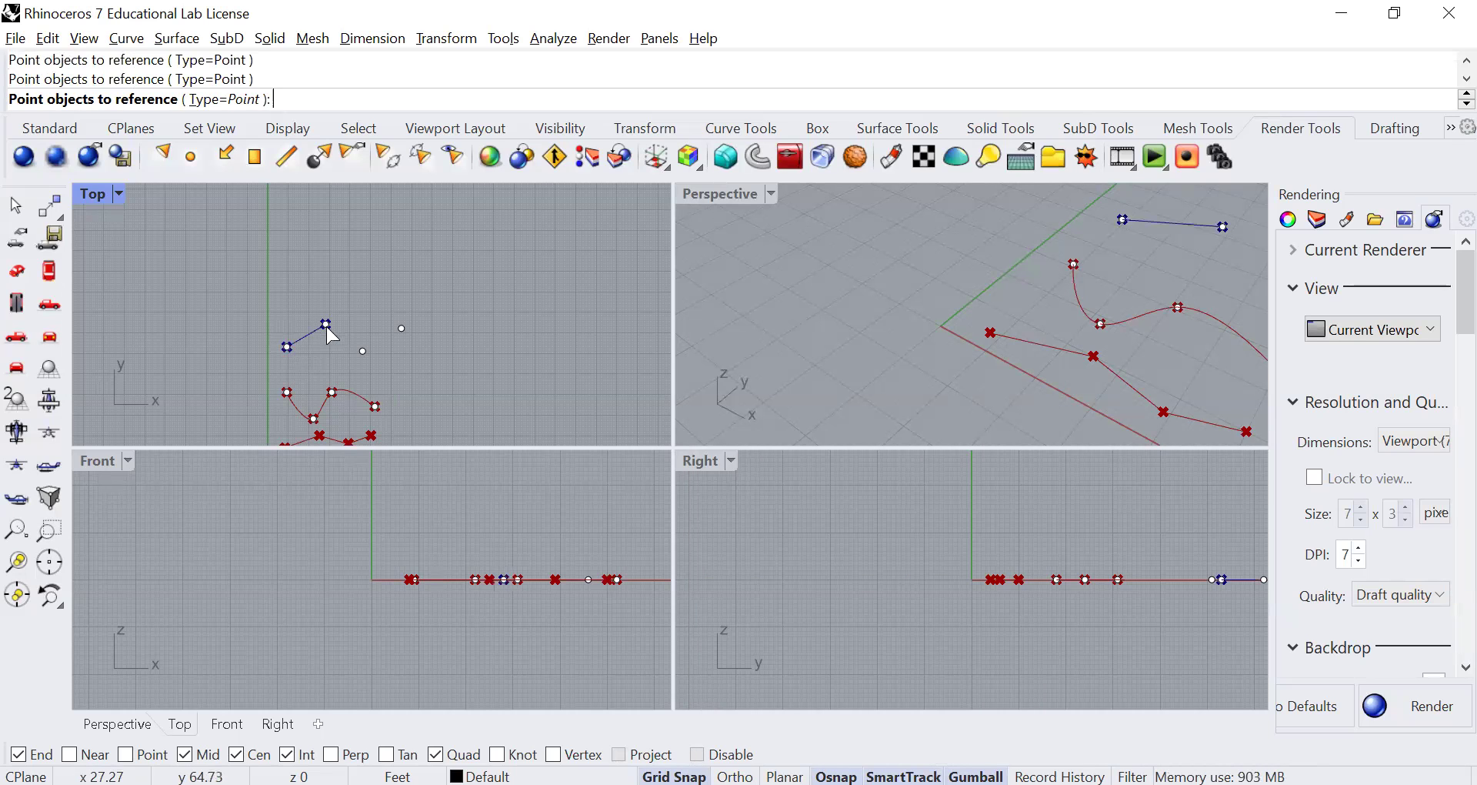
click(362, 350)
click(402, 328)
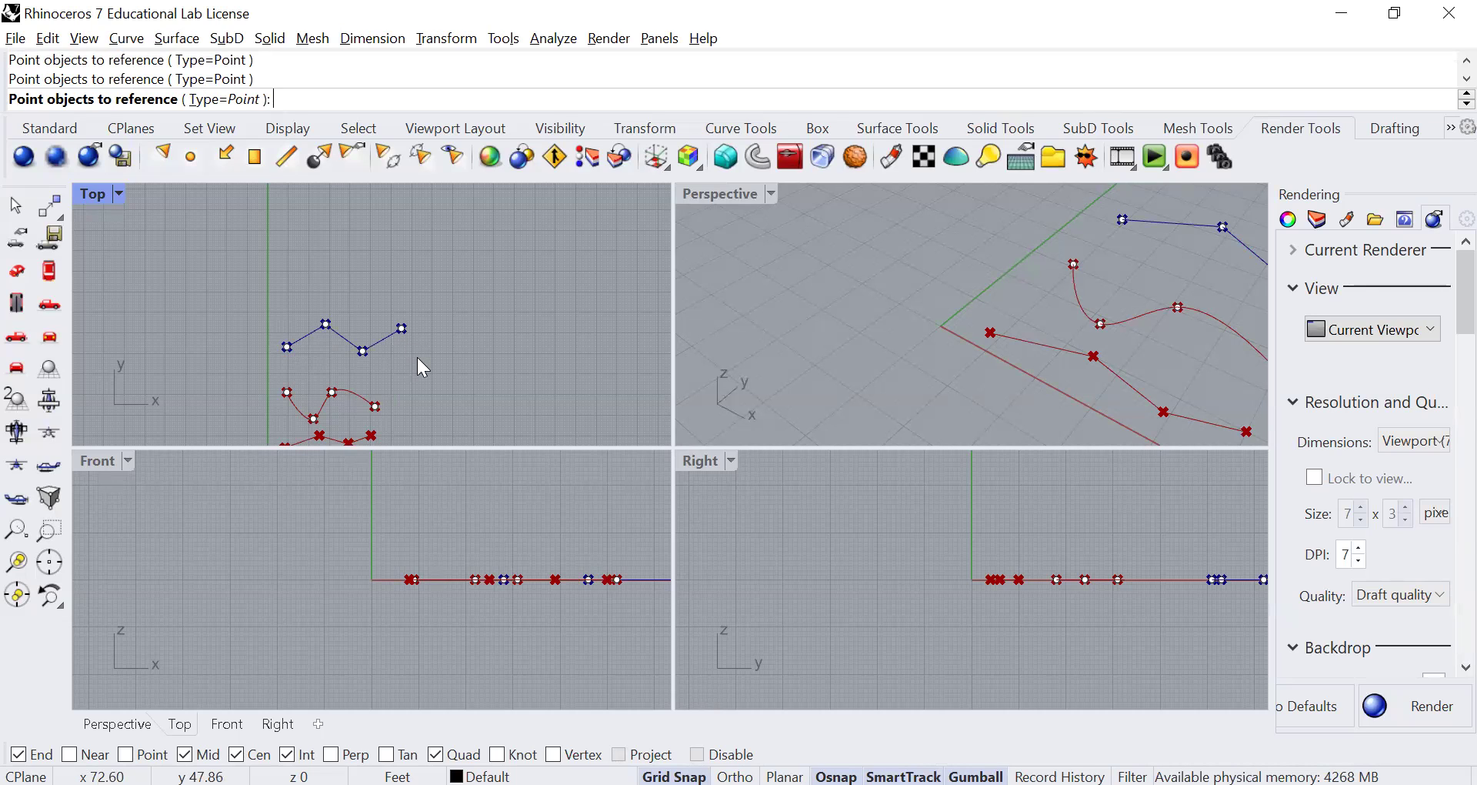
key(Return)
click(842, 588)
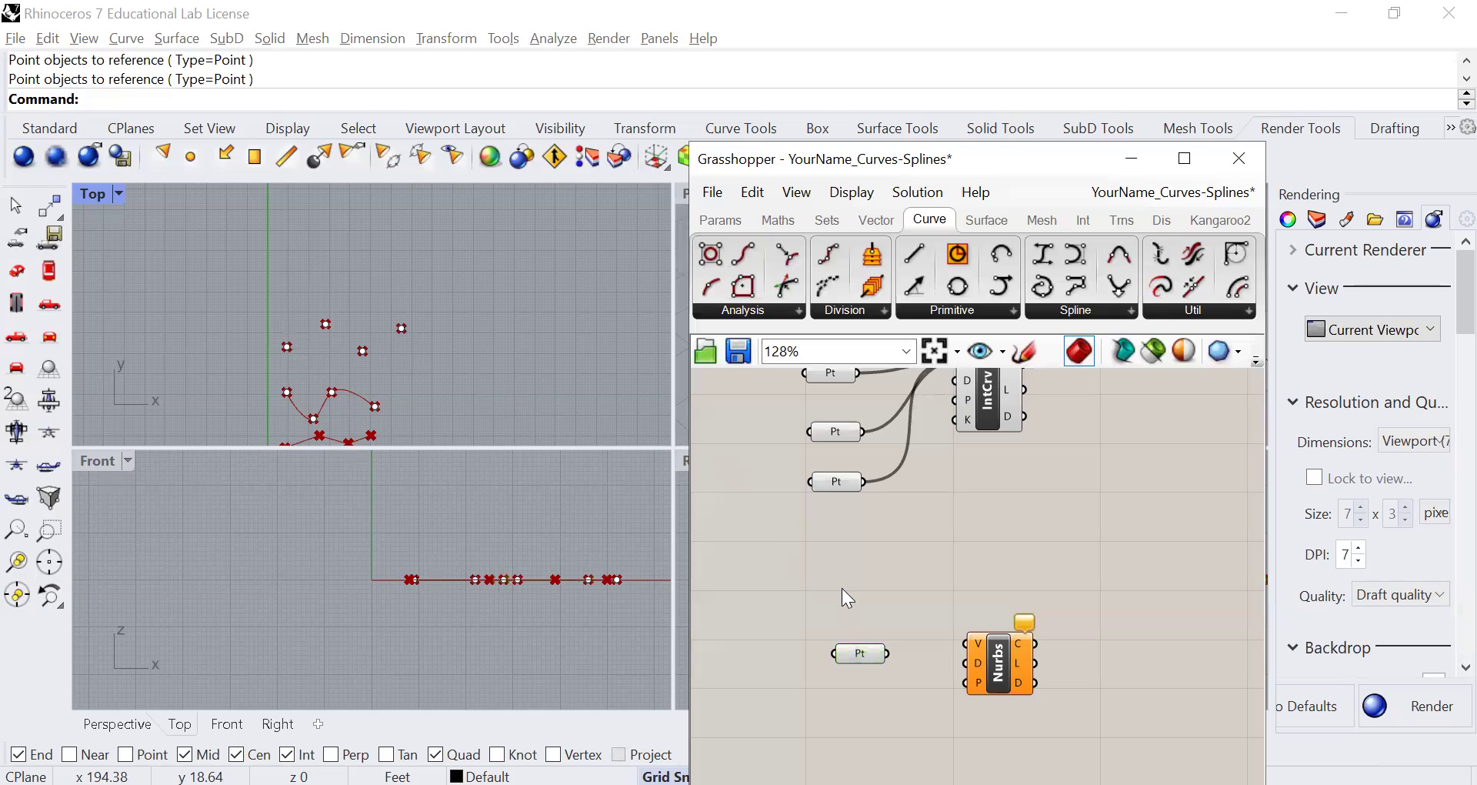
Step: Connect the multi-point Point parameter to the Nurbs Curve component's V input and select that component
click(861, 652)
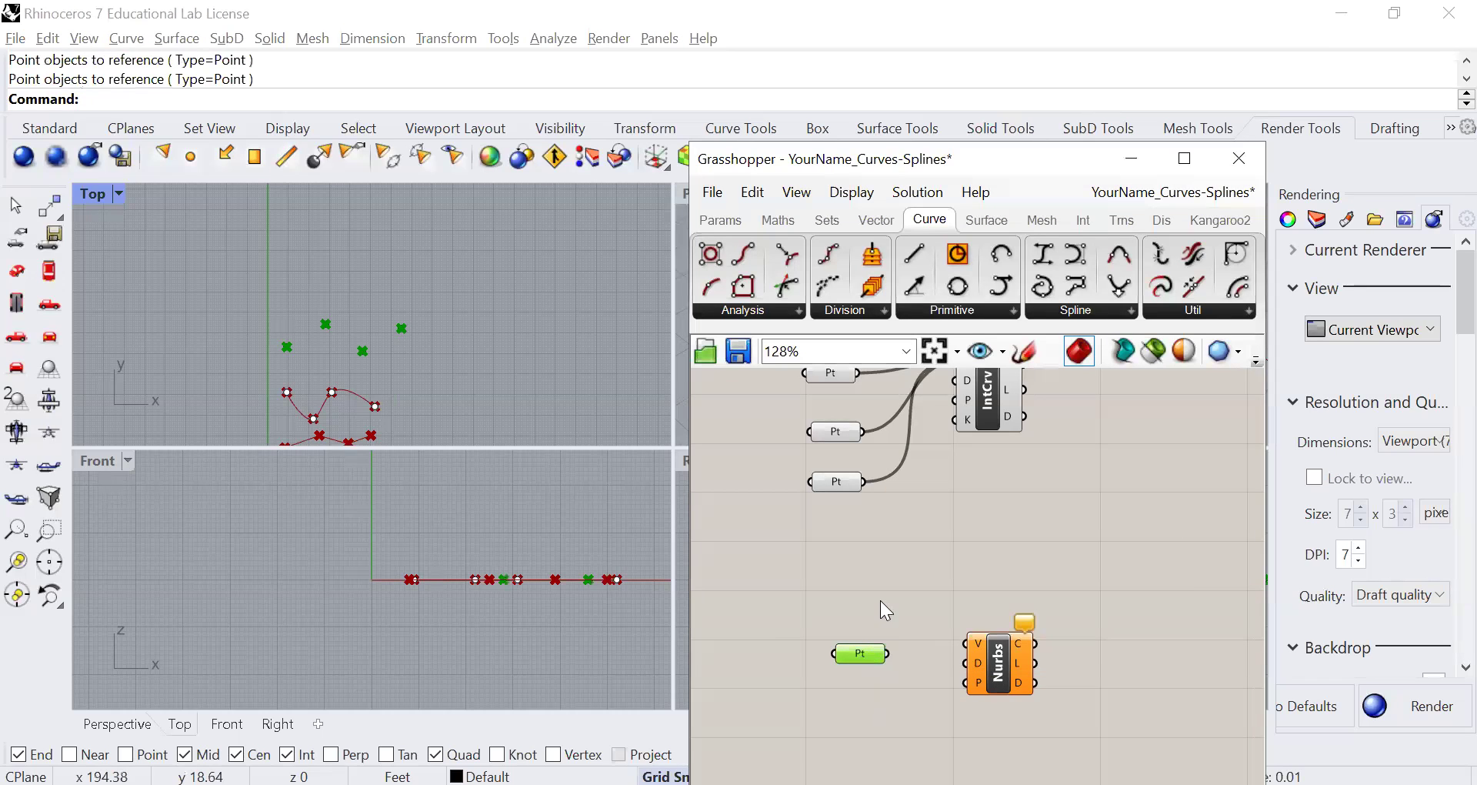
right_drag(879, 598, 819, 592)
drag(827, 649, 932, 645)
click(793, 565)
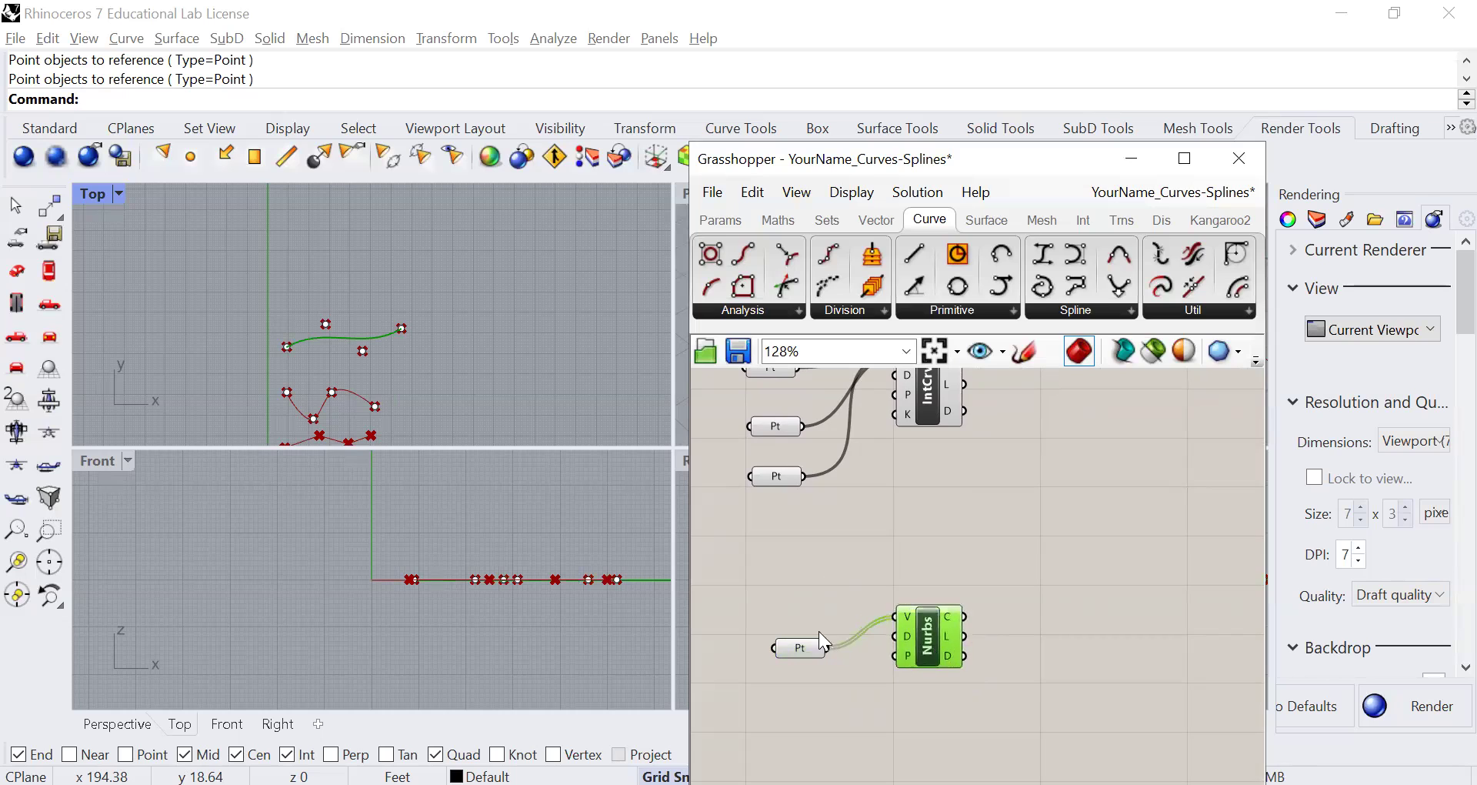
Step: Move the NURBS curve's third control point in negative Y and its second in positive Y in the Top viewport
scroll(819, 631, down, 2)
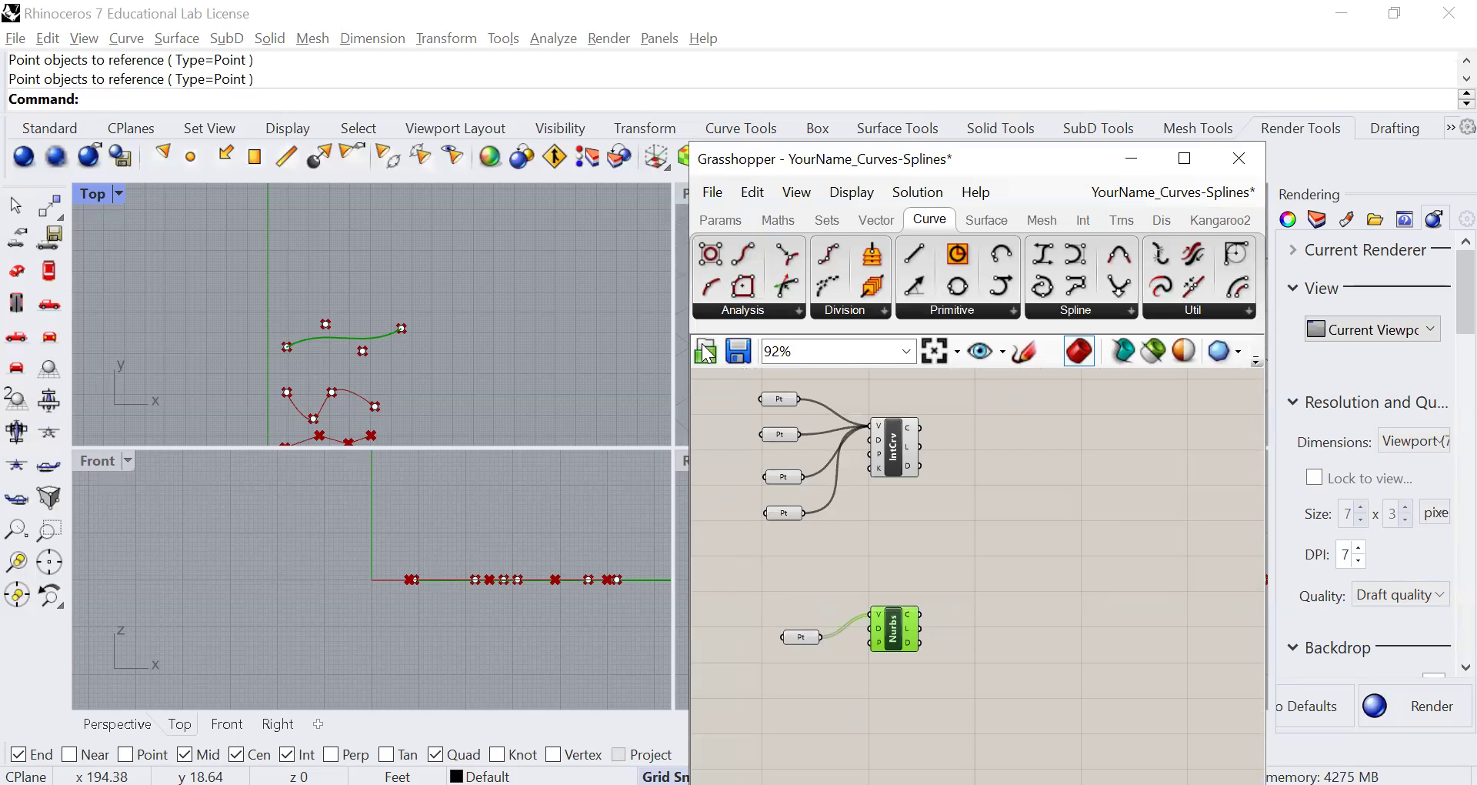
scroll(307, 358, up, 1)
scroll(377, 358, up, 6)
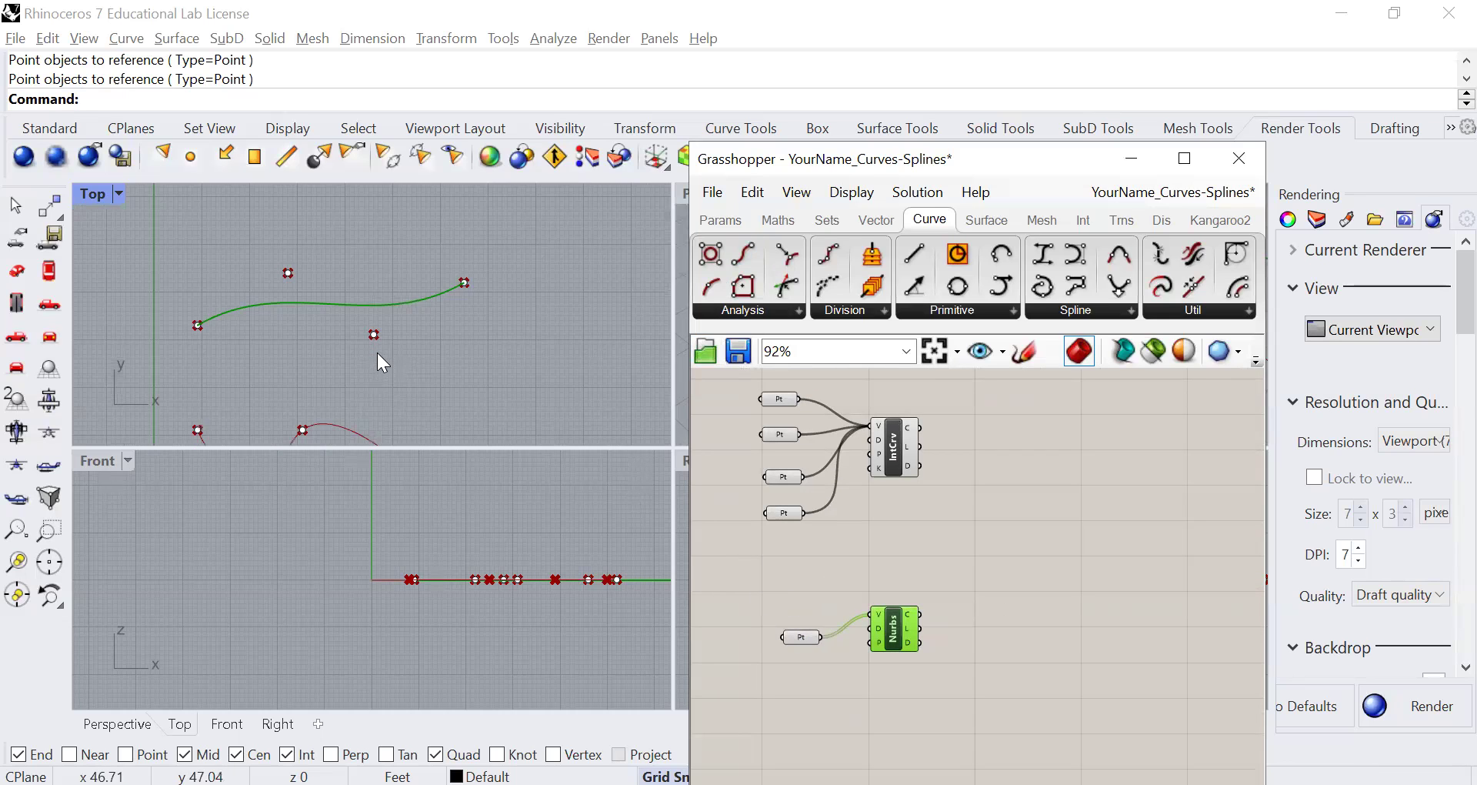
scroll(426, 323, down, 3)
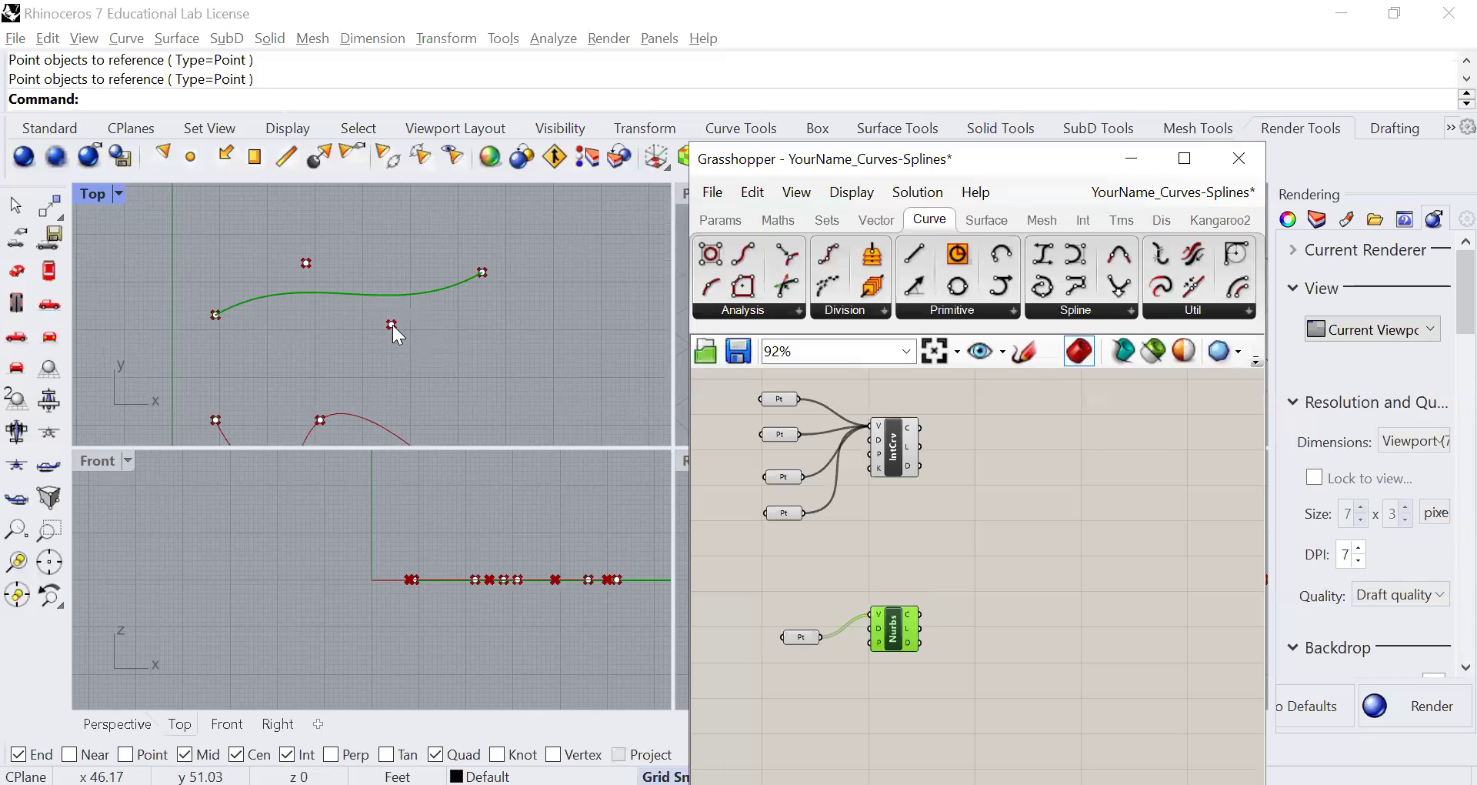
click(392, 325)
drag(391, 264, 386, 300)
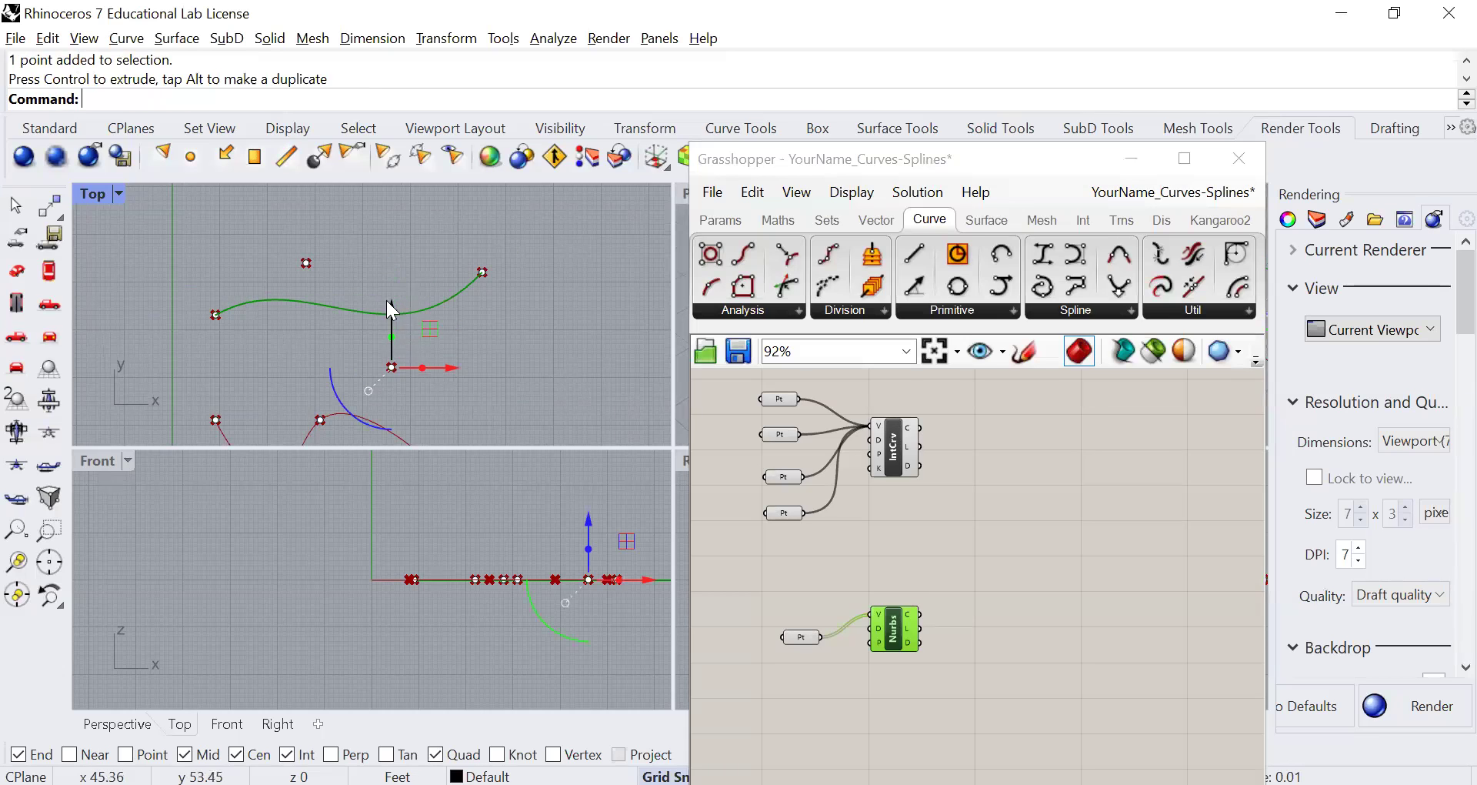
click(306, 263)
drag(307, 211, 316, 243)
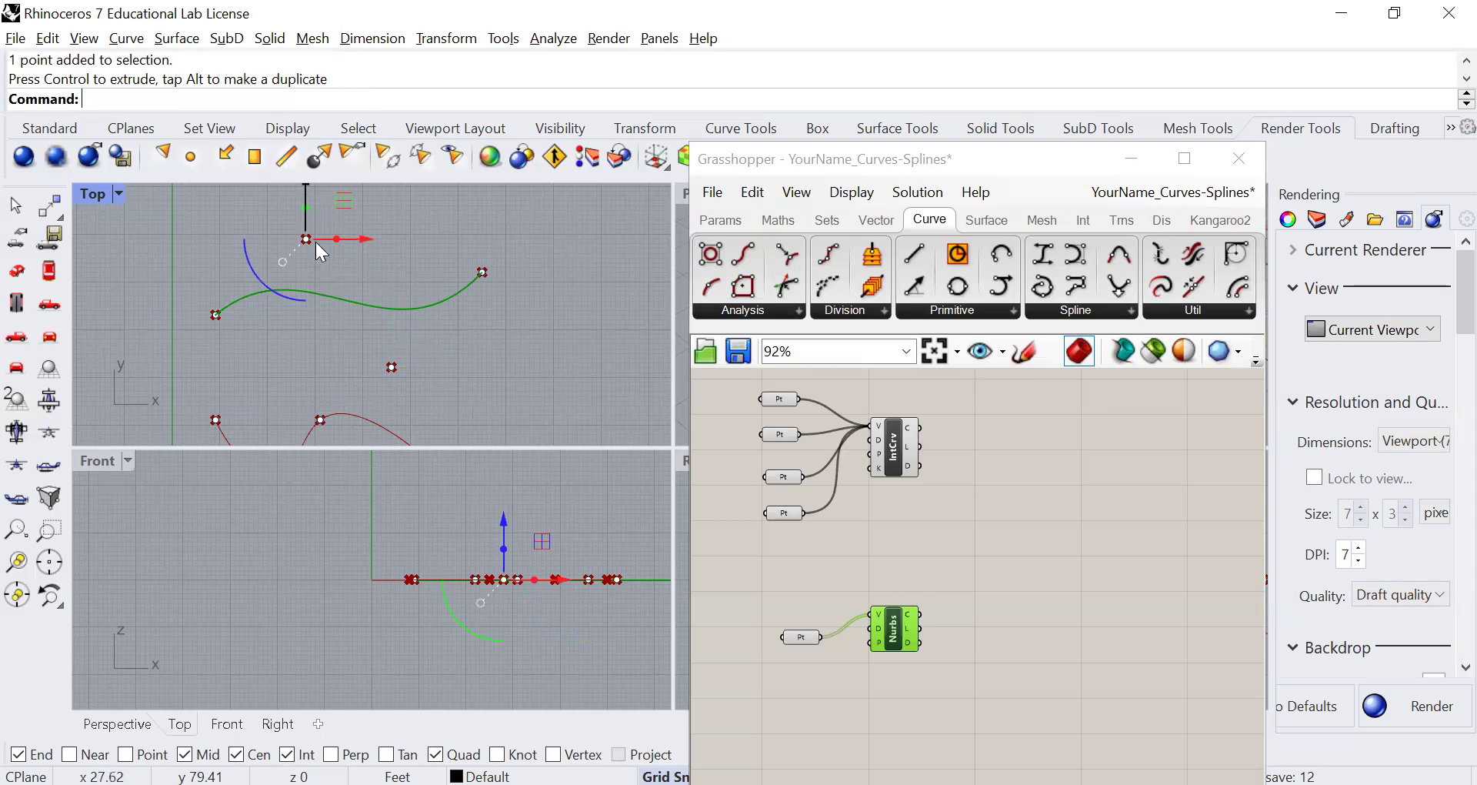
scroll(378, 286, down, 4)
key(Escape)
Step: Compare the interpolated and NURBS curves, and move the NURBS curve's second control point further in positive Y
right_drag(449, 371, 471, 332)
scroll(339, 336, up, 6)
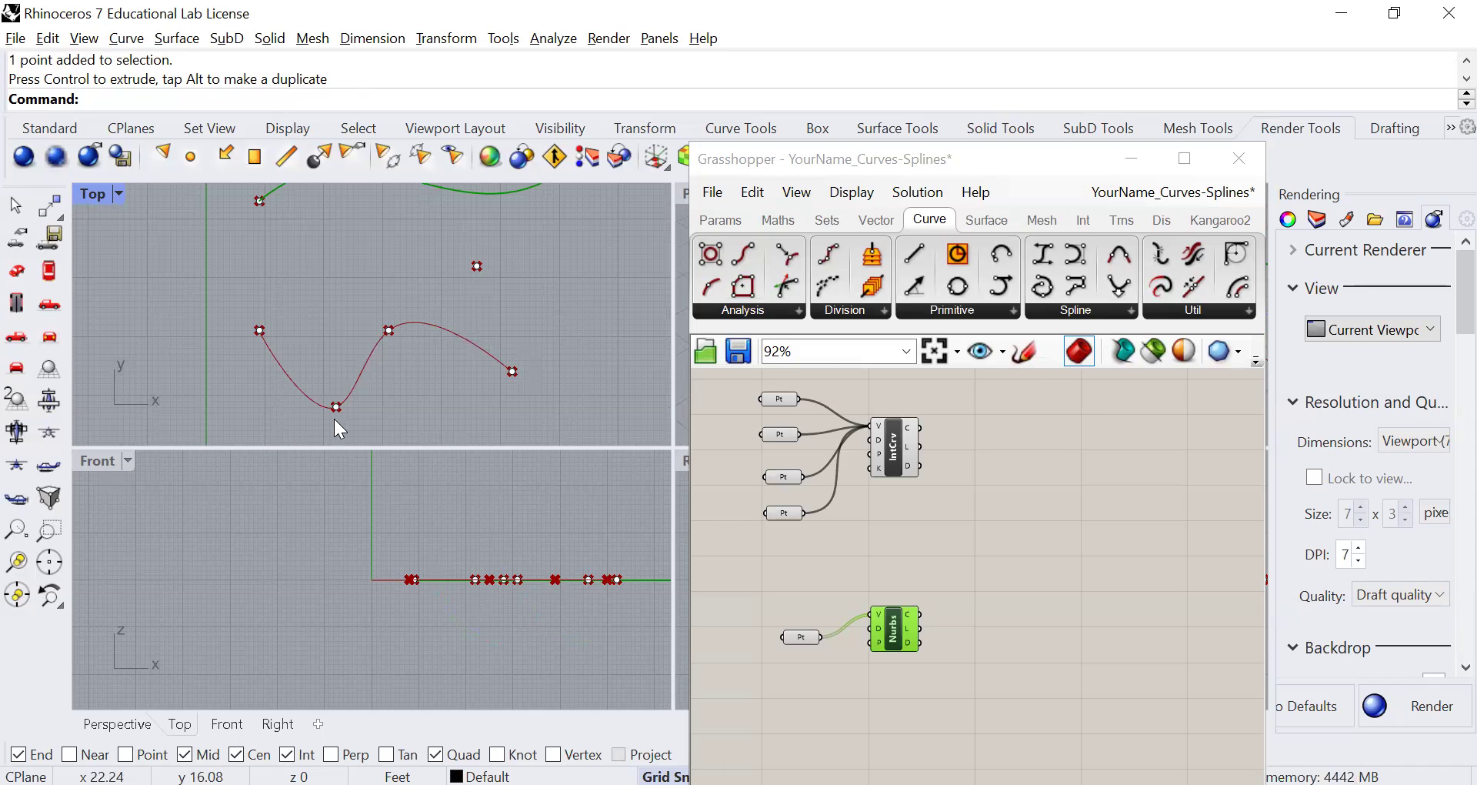
scroll(492, 311, down, 4)
right_drag(497, 293, 429, 361)
scroll(377, 295, up, 1)
click(373, 292)
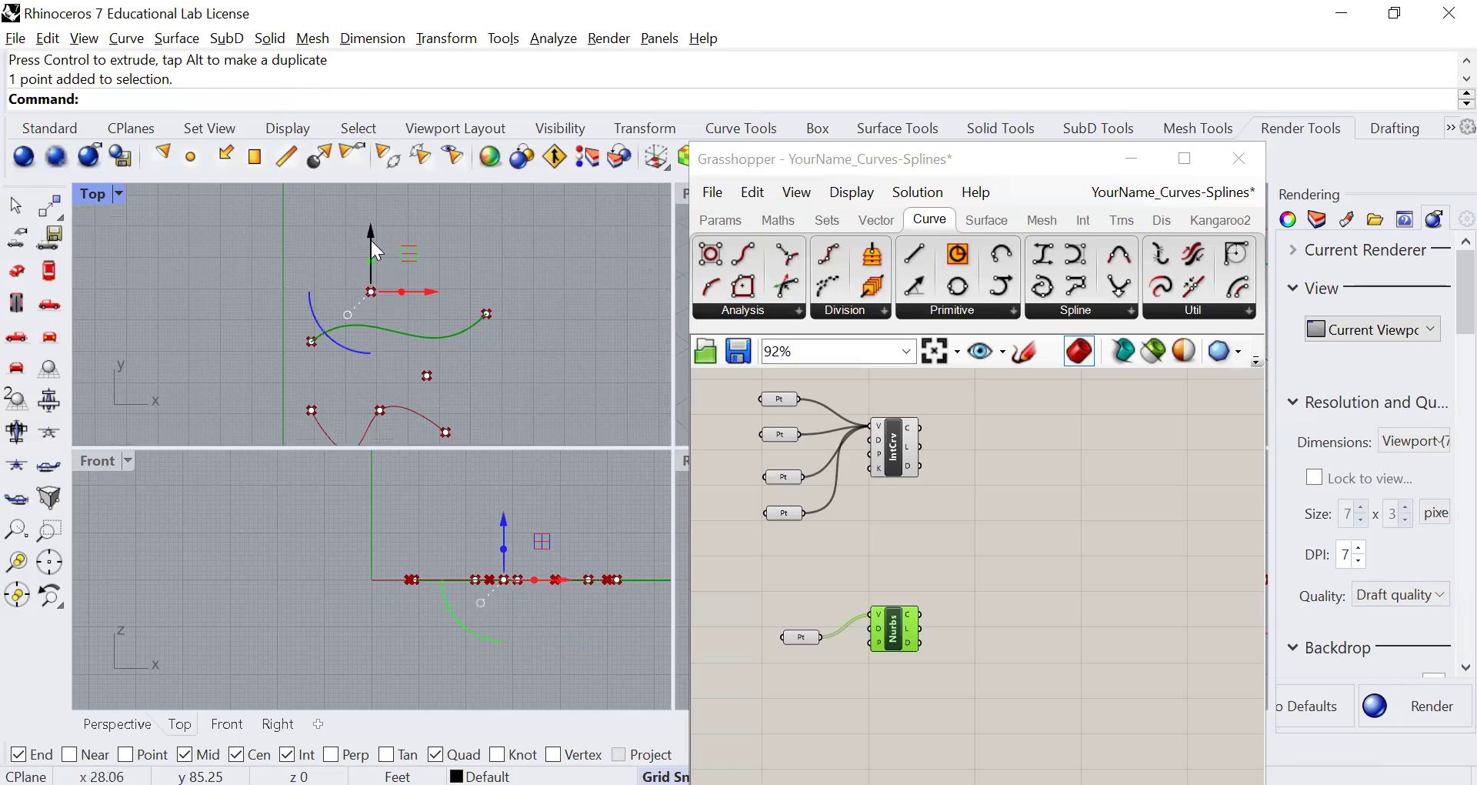
drag(372, 293, 372, 263)
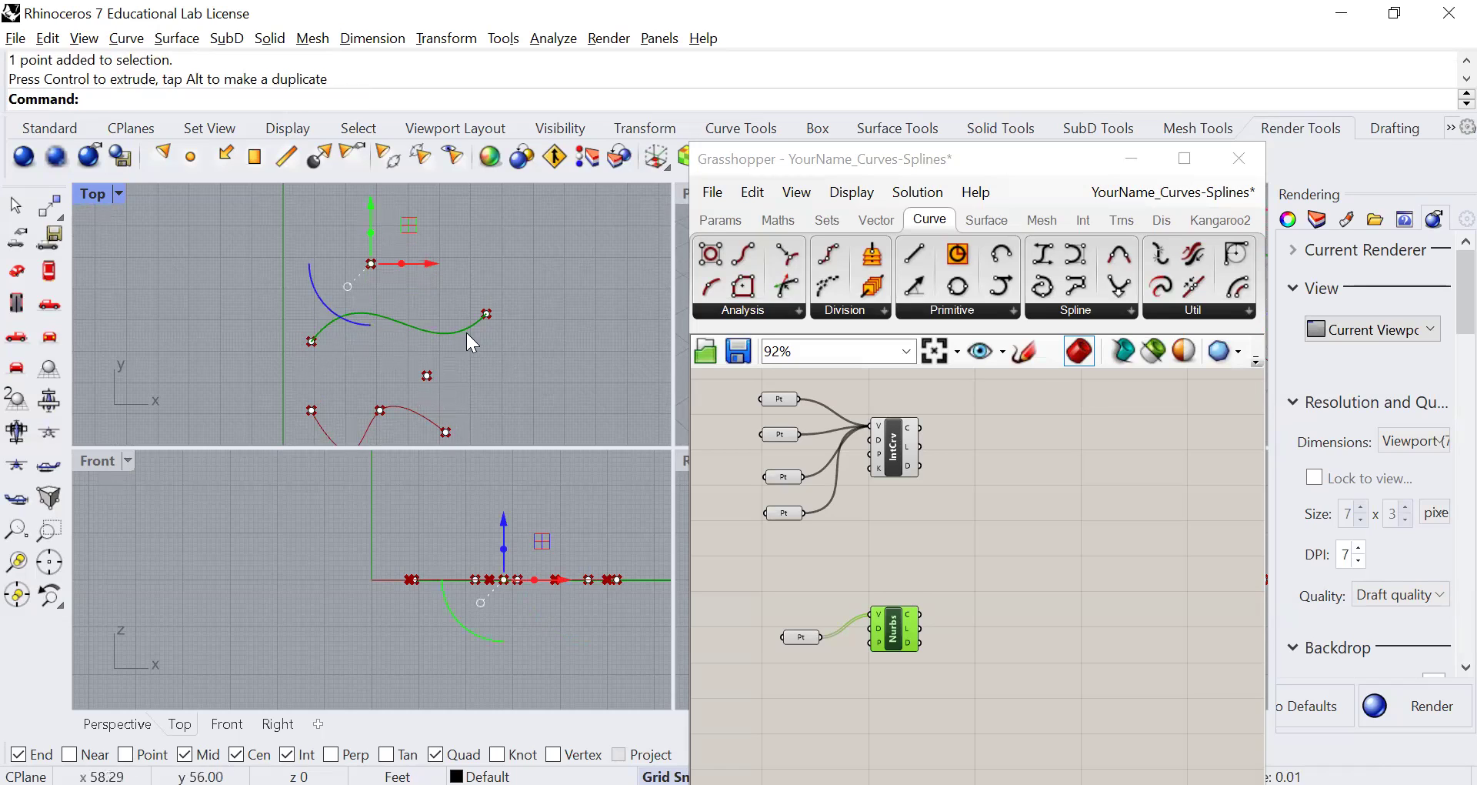
click(442, 363)
scroll(419, 360, up, 2)
scroll(450, 353, down, 2)
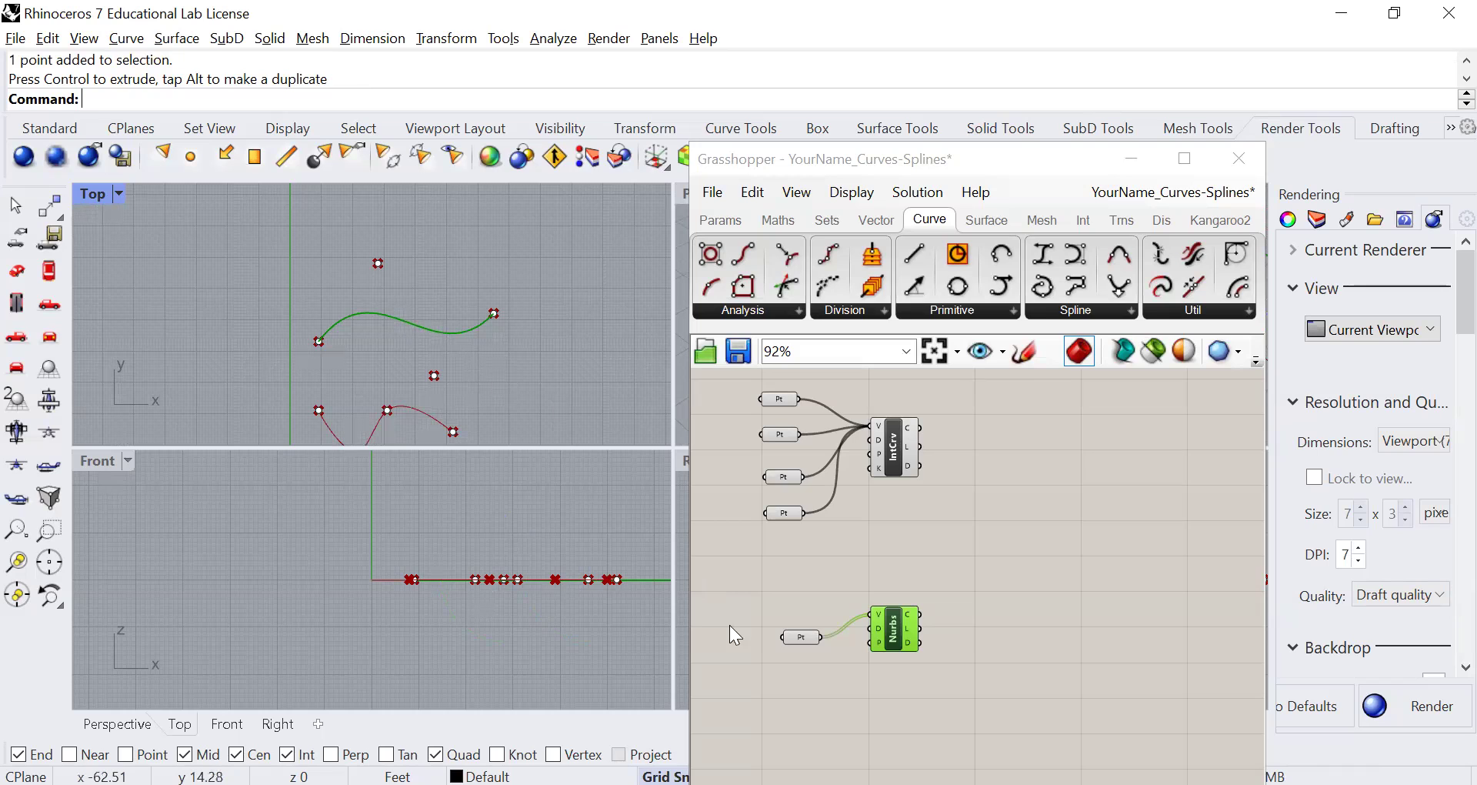
Step: Examine the polyline, interpolated and NURBS curves in the Top viewport alongside their three Grasshopper definitions
click(875, 539)
scroll(831, 558, down, 1)
scroll(482, 340, down, 3)
scroll(481, 340, down, 1)
scroll(492, 383, down, 1)
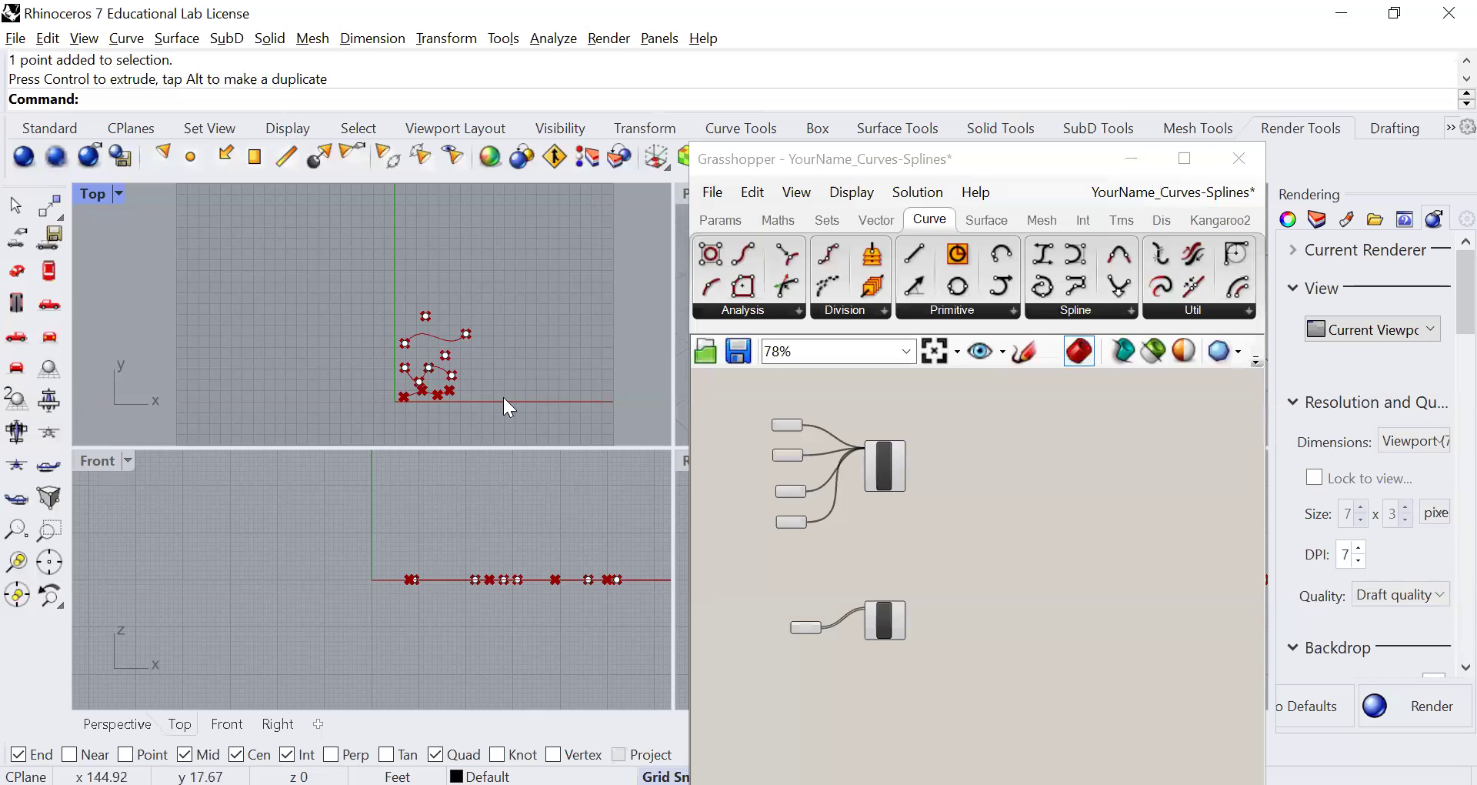
scroll(436, 395, up, 4)
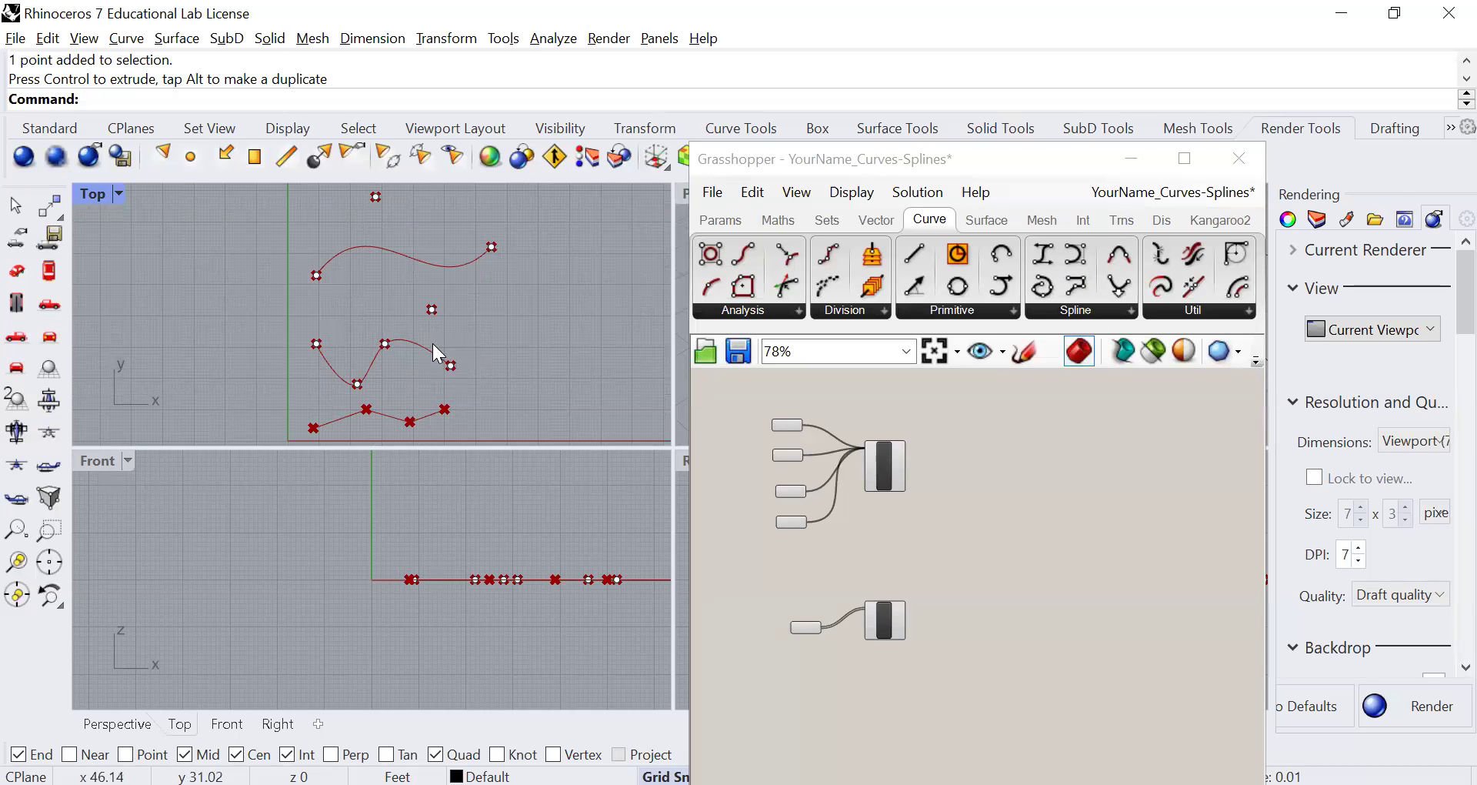
scroll(455, 310, down, 2)
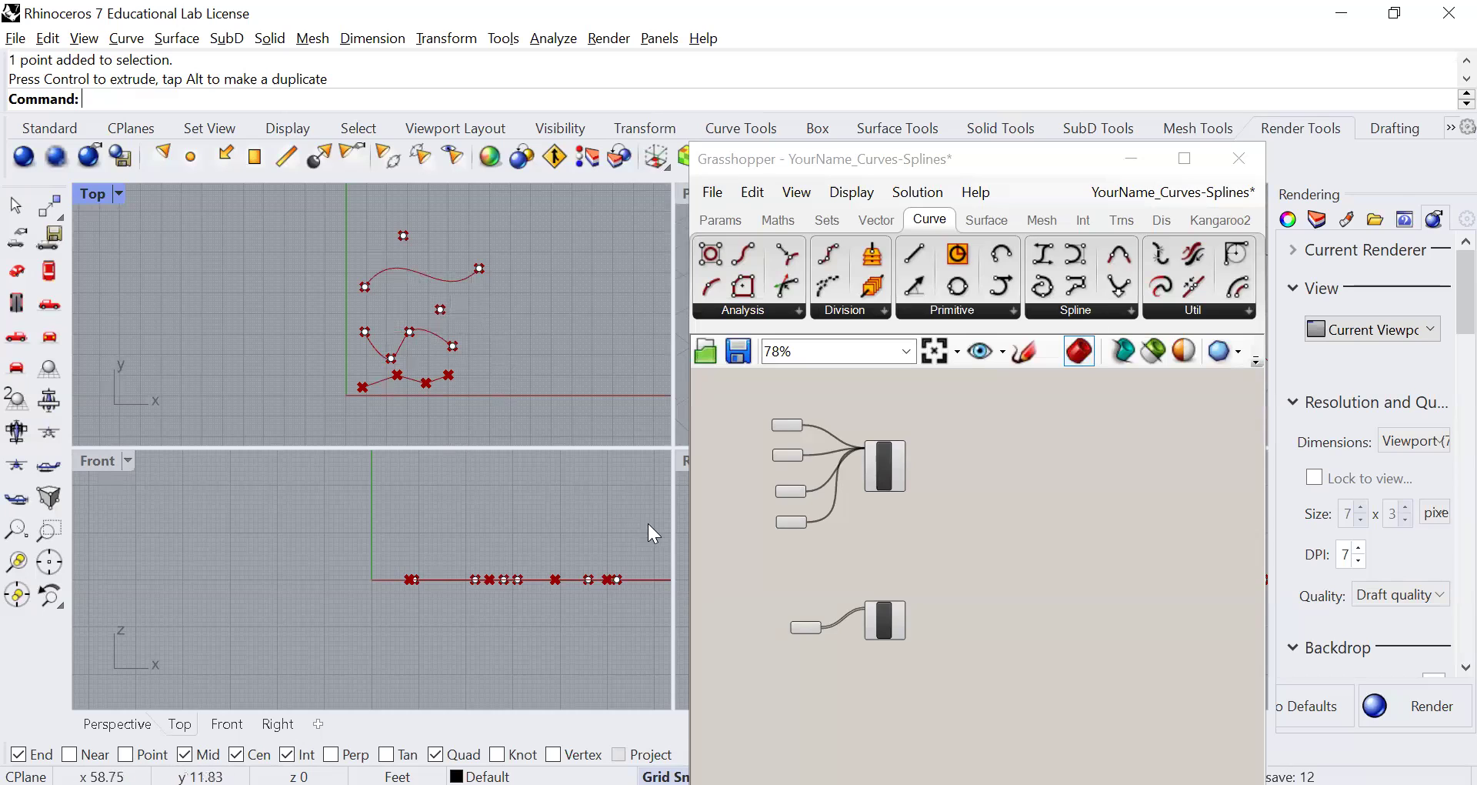
scroll(825, 566, down, 3)
scroll(825, 564, down, 2)
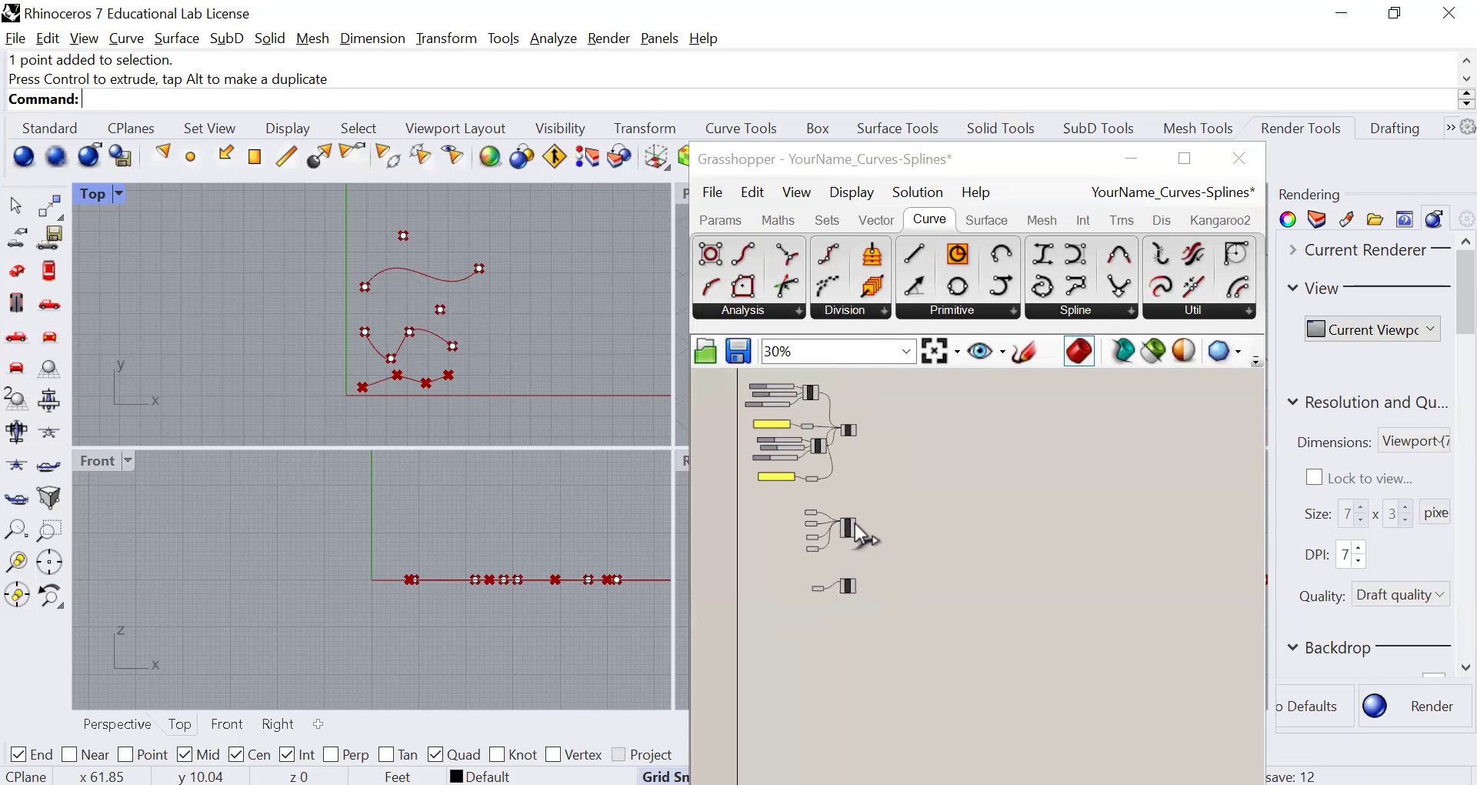
right_drag(858, 524, 914, 573)
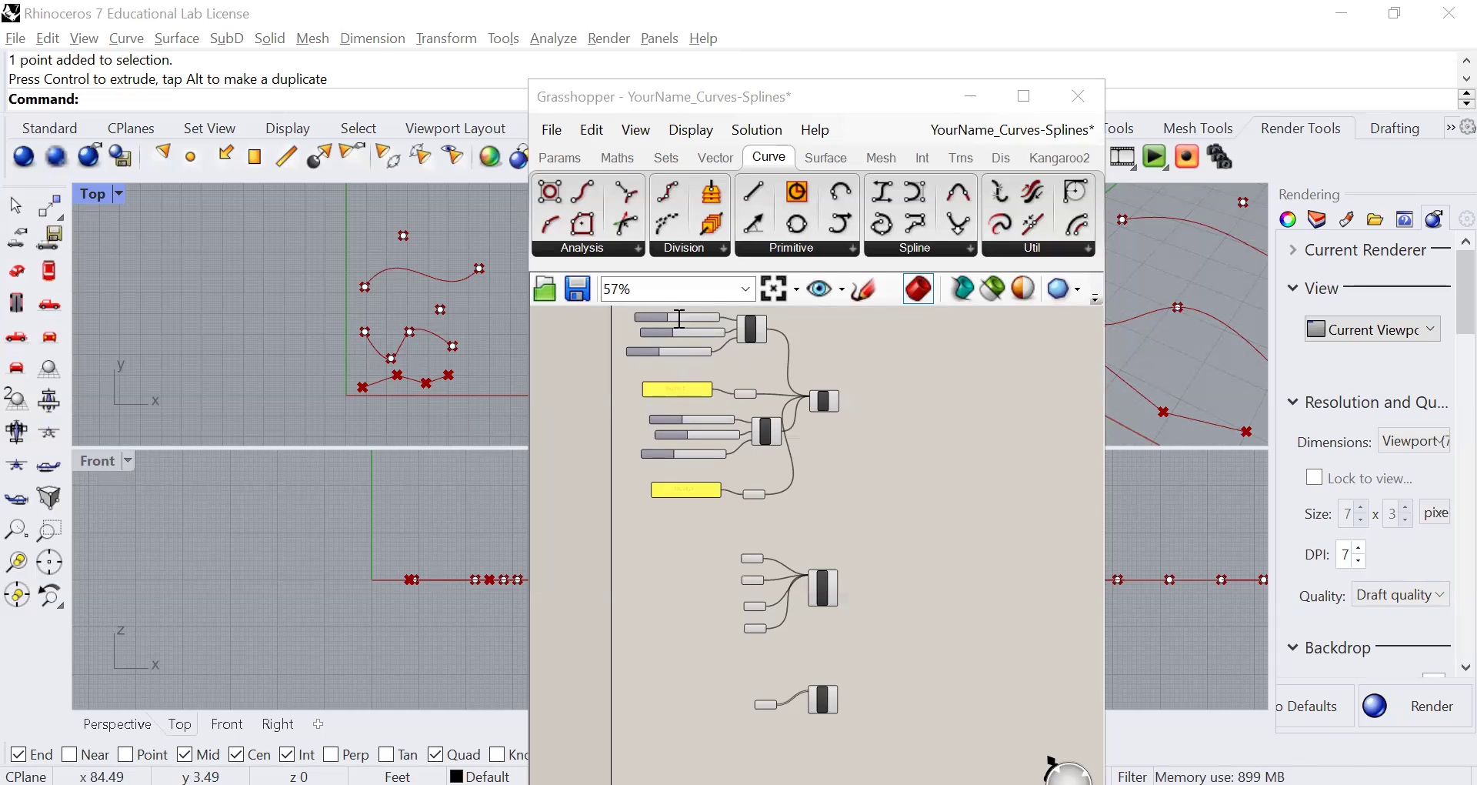
Step: Save the Grasshopper document YourName_Curves-Splines
click(558, 136)
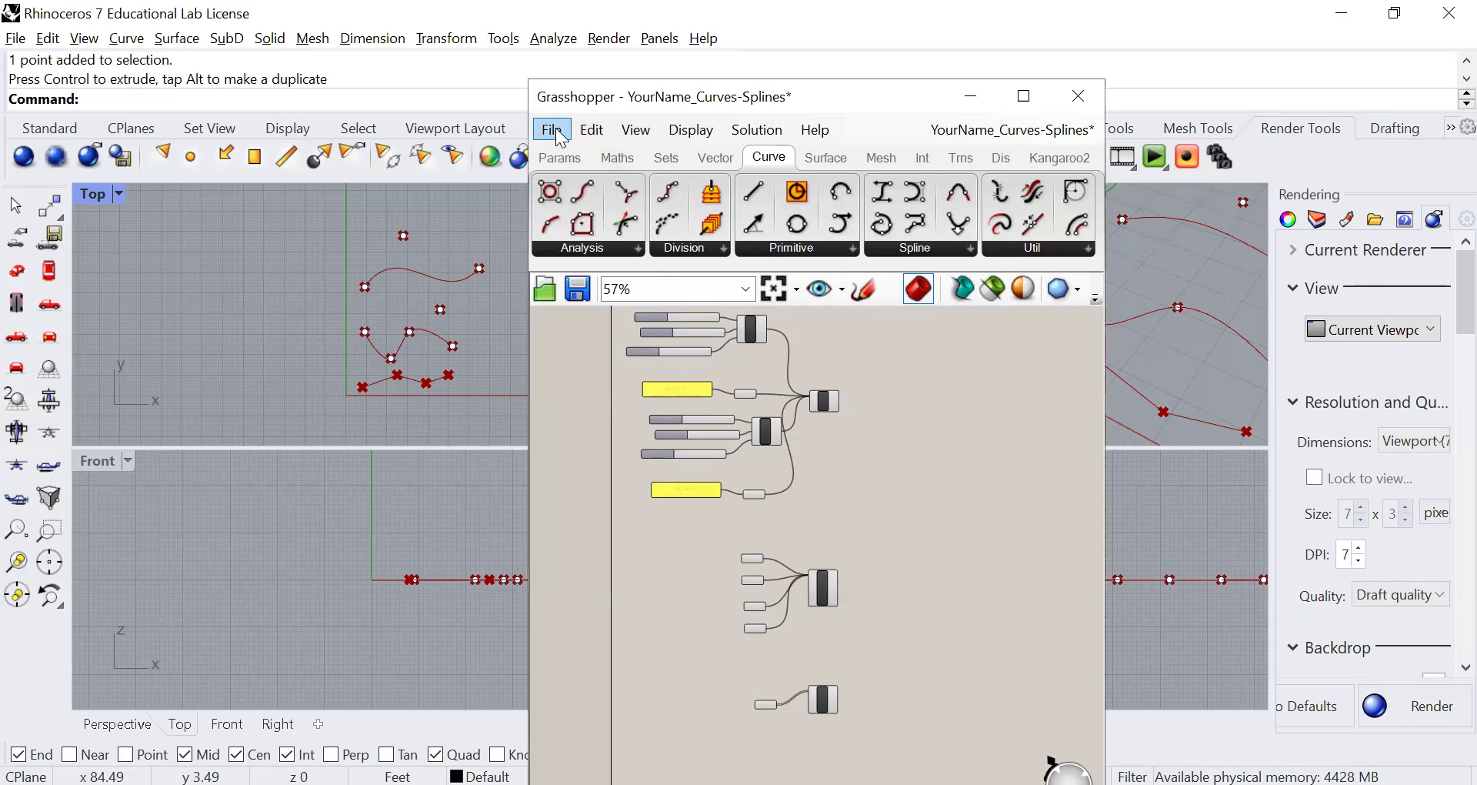
click(559, 136)
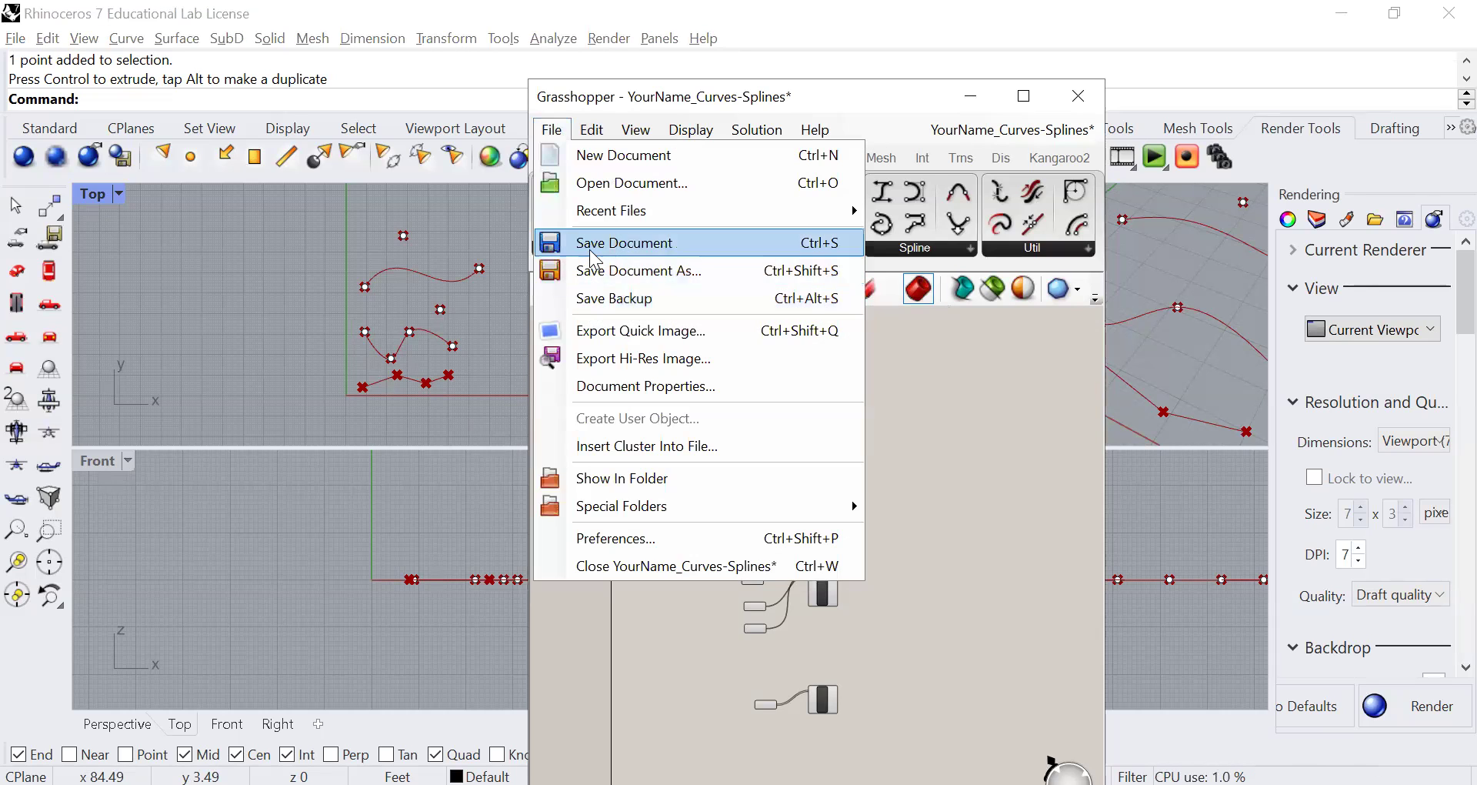
click(596, 248)
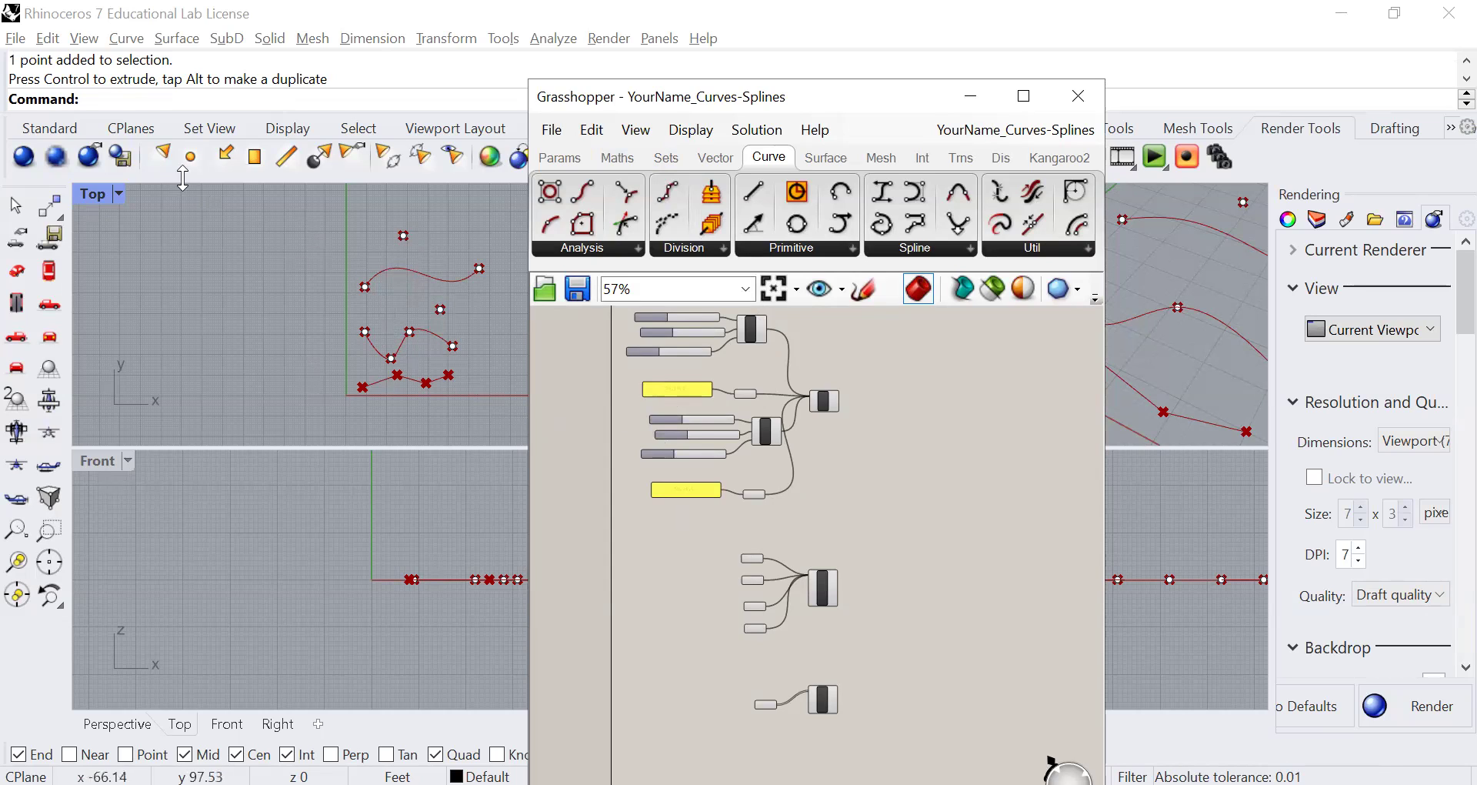
click(15, 39)
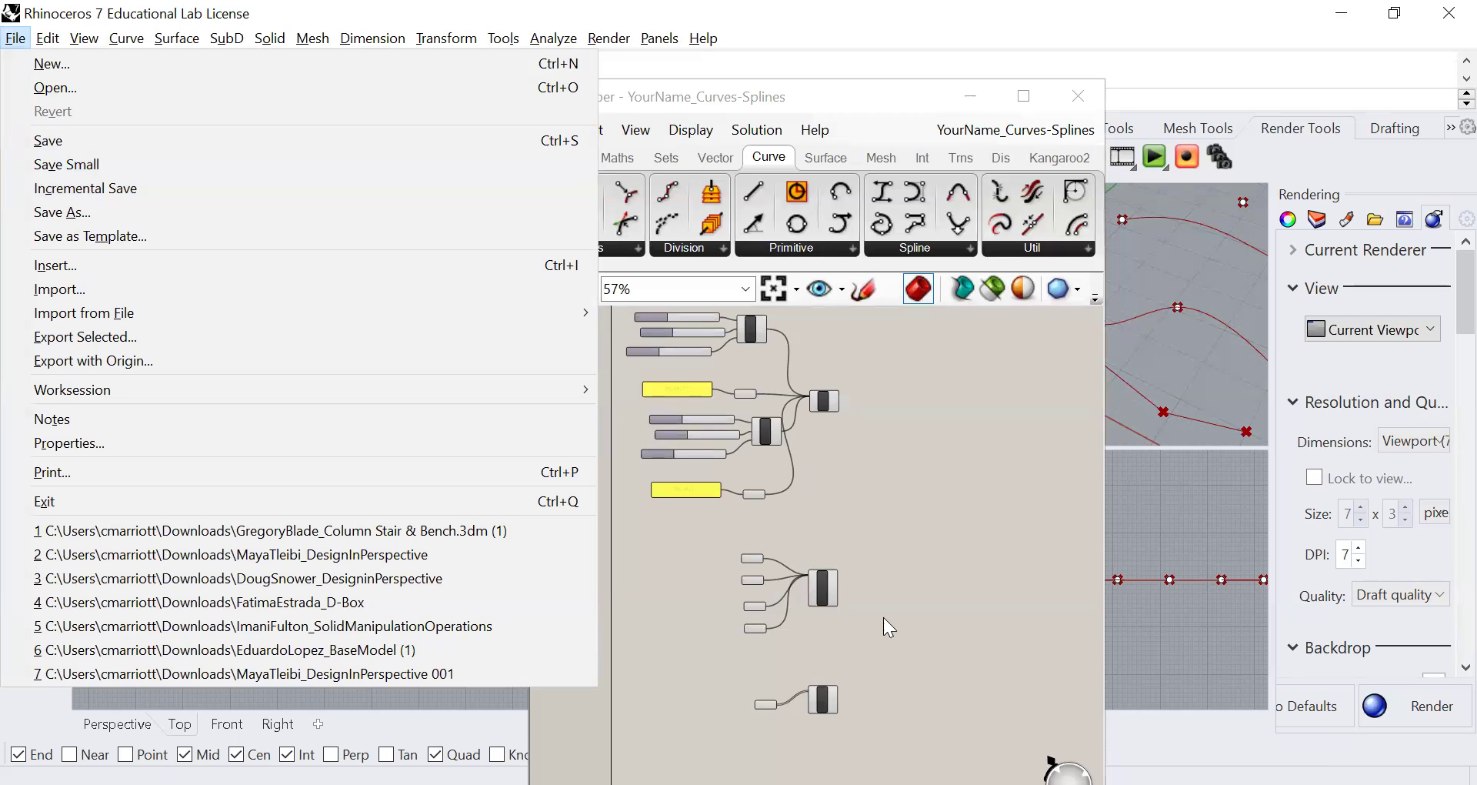
click(1161, 102)
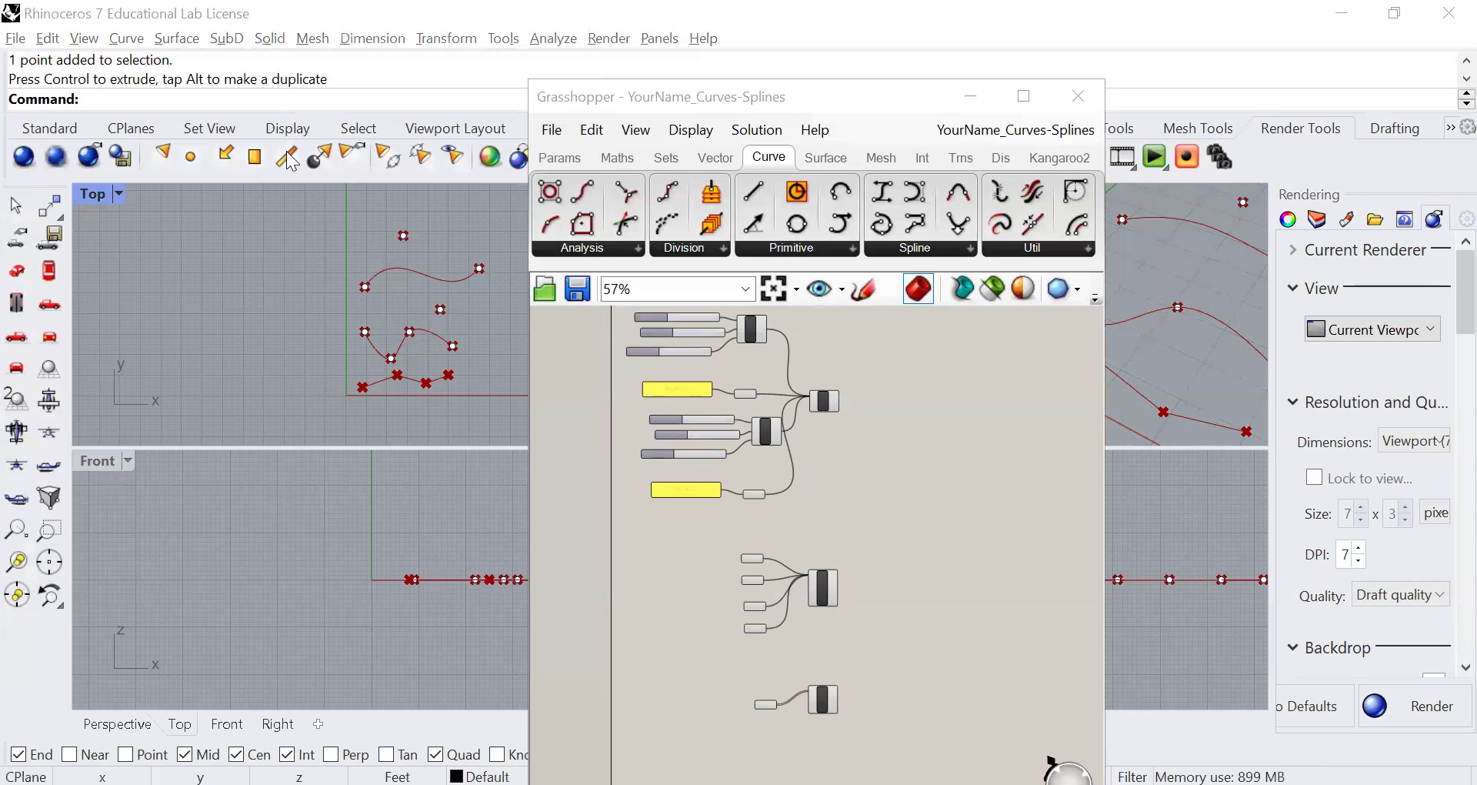